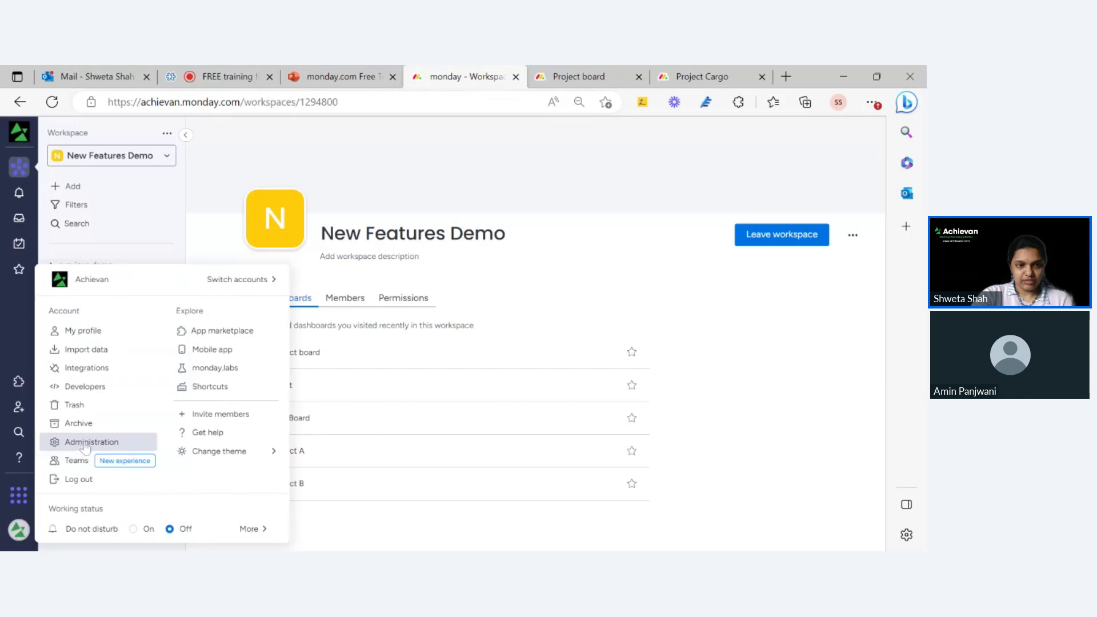
- Open the account's administration permissions and review what the Admin role allows
left_click(85, 444)
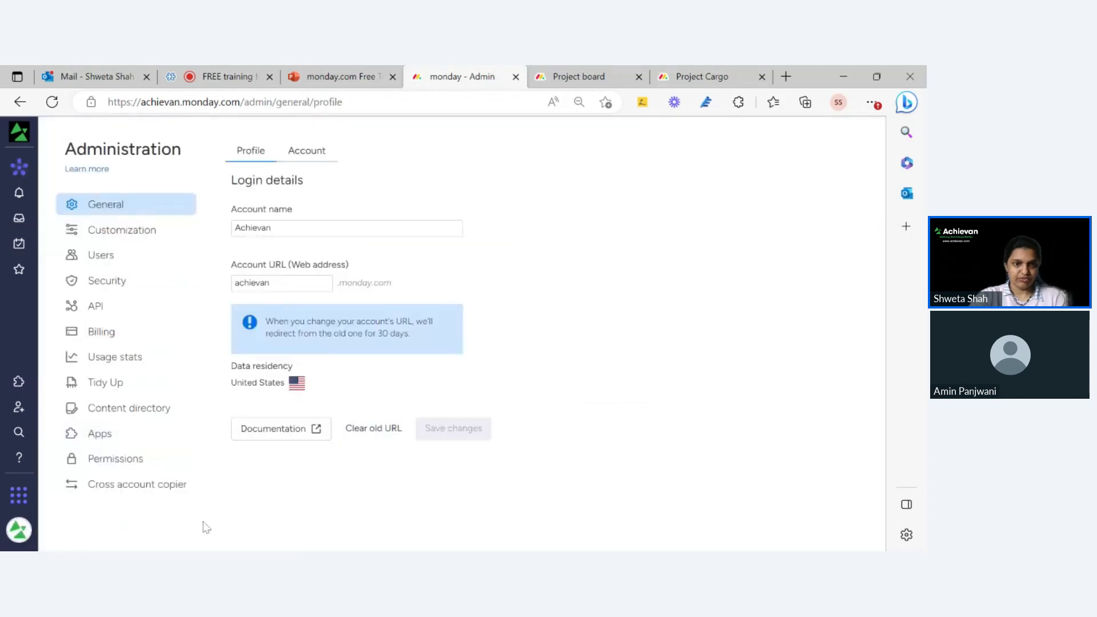
left_click(132, 465)
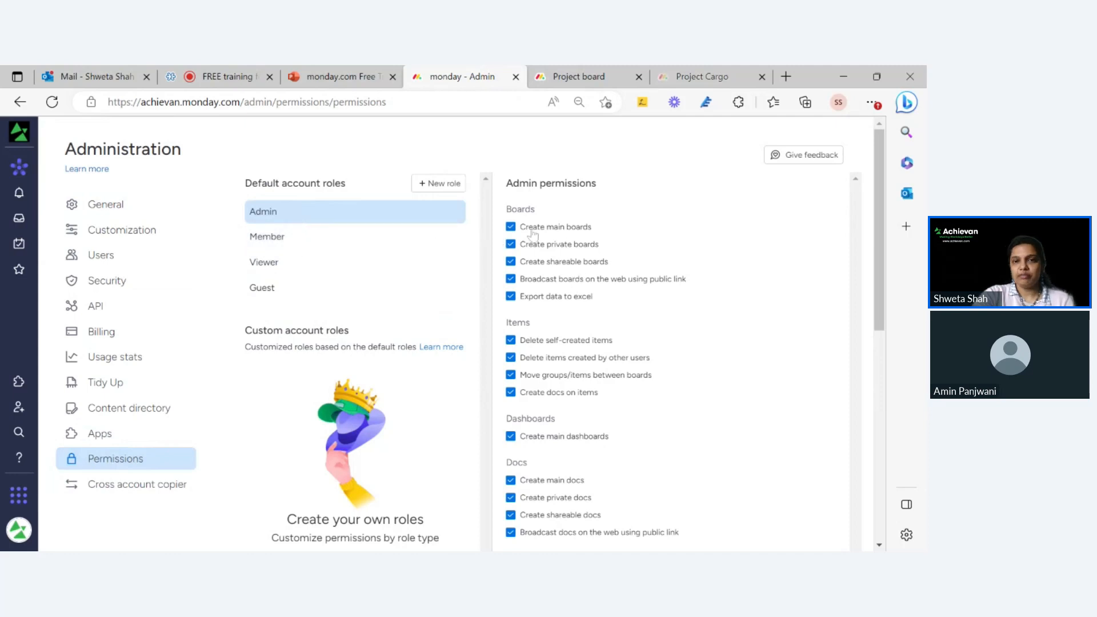
scroll(590, 340, "down", 2)
scroll(371, 274, "up", 4)
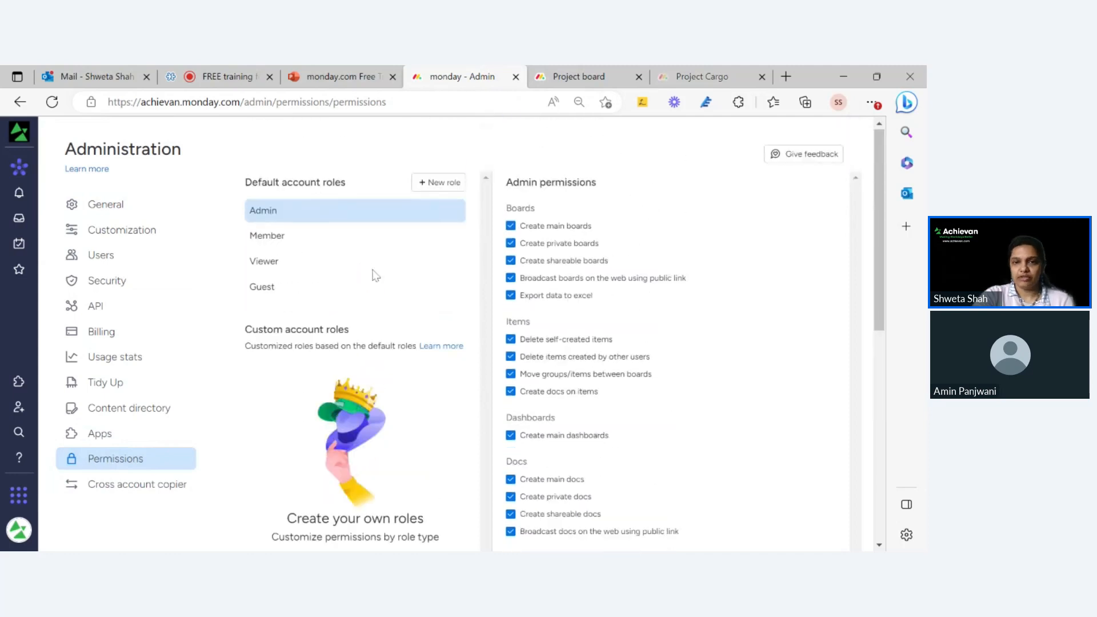
- Review the permissions of the default Member, Viewer and Guest roles, ending on the Member role
left_click(298, 239)
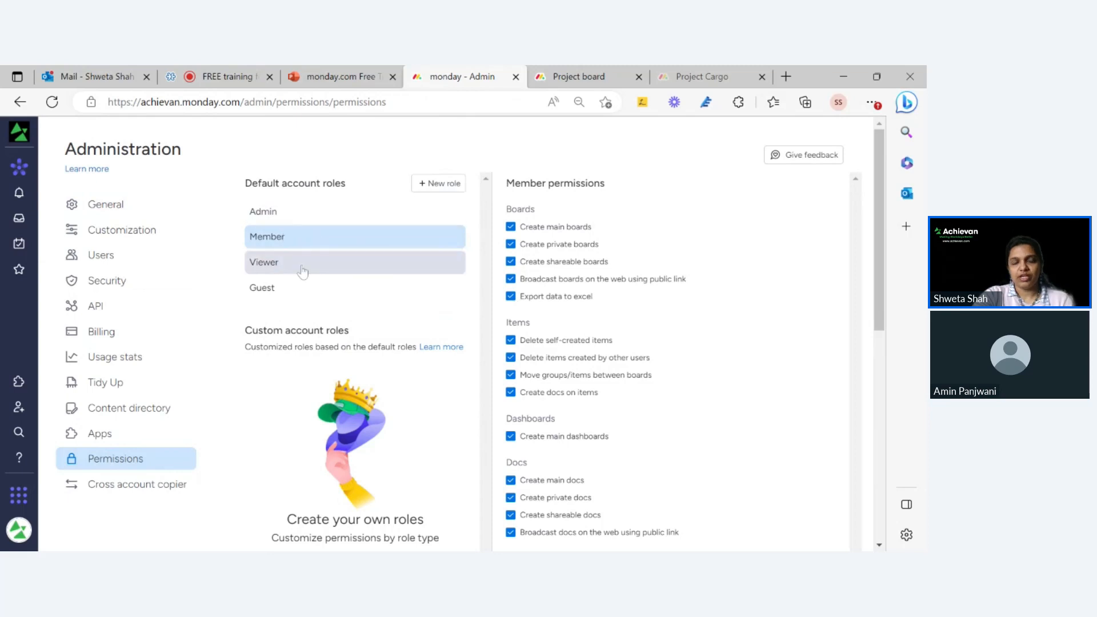
scroll(617, 460, "down", 1)
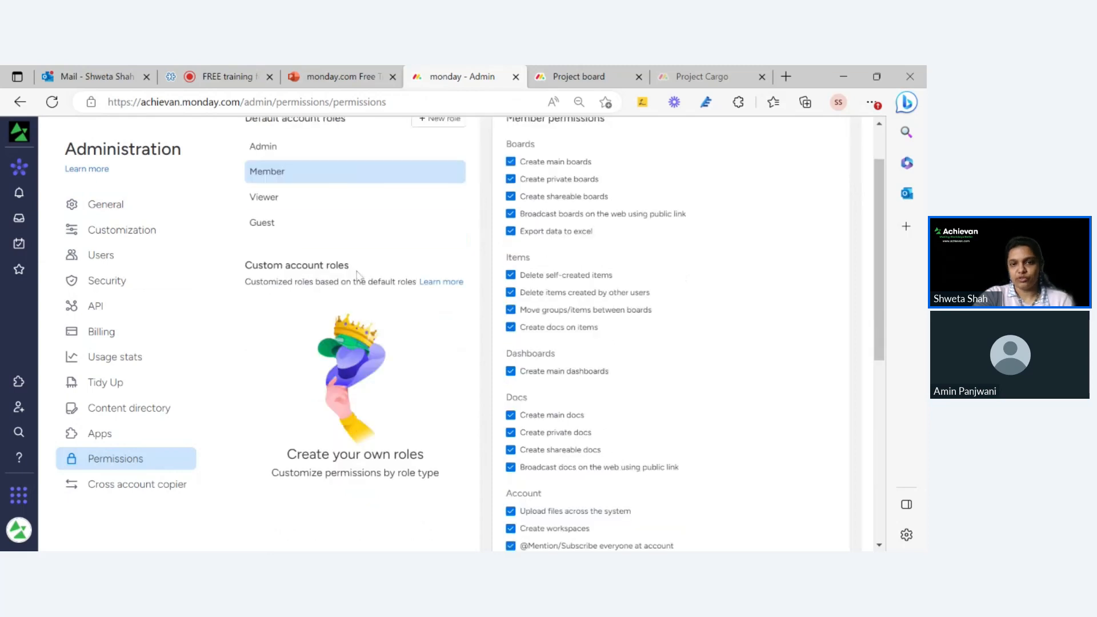
left_click(279, 197)
scroll(543, 242, "up", 1)
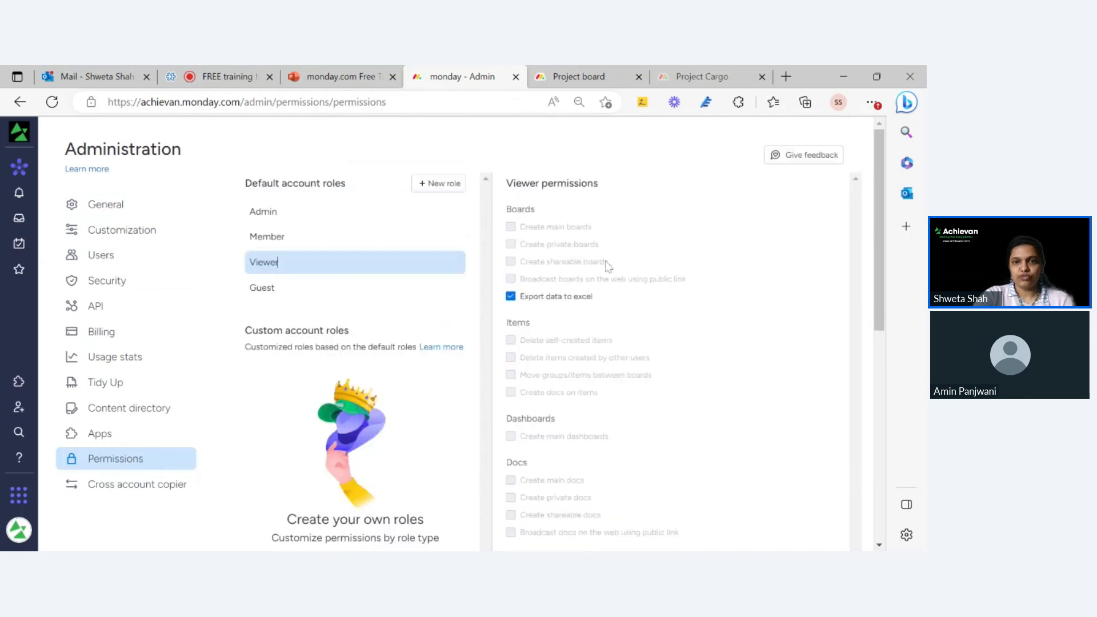
scroll(592, 314, "down", 2)
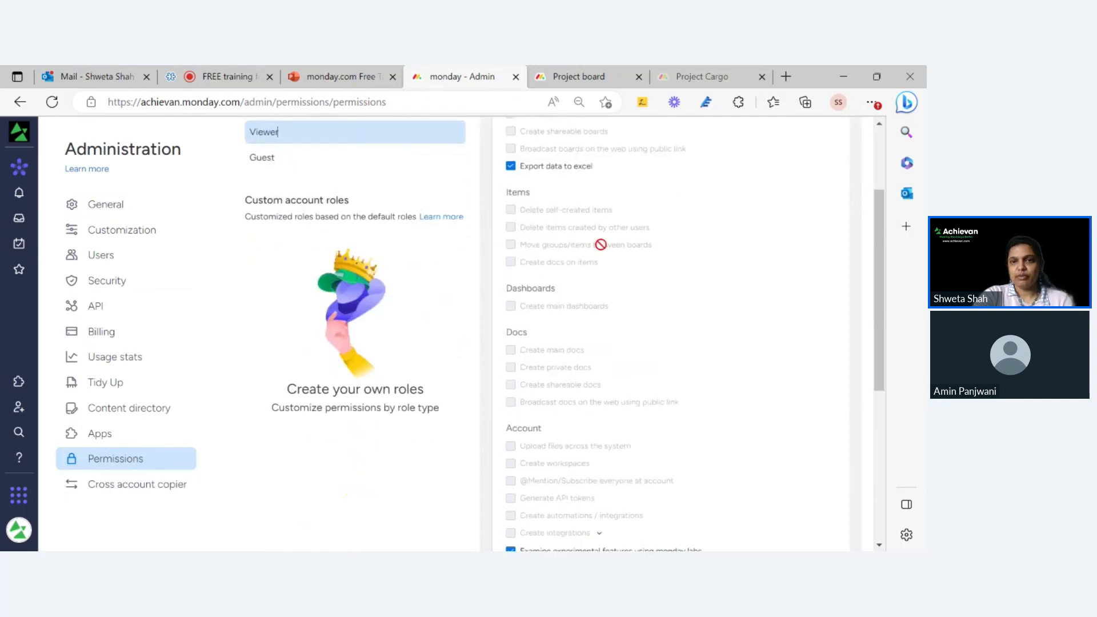
scroll(600, 245, "down", 1)
scroll(623, 287, "up", 3)
left_click(312, 289)
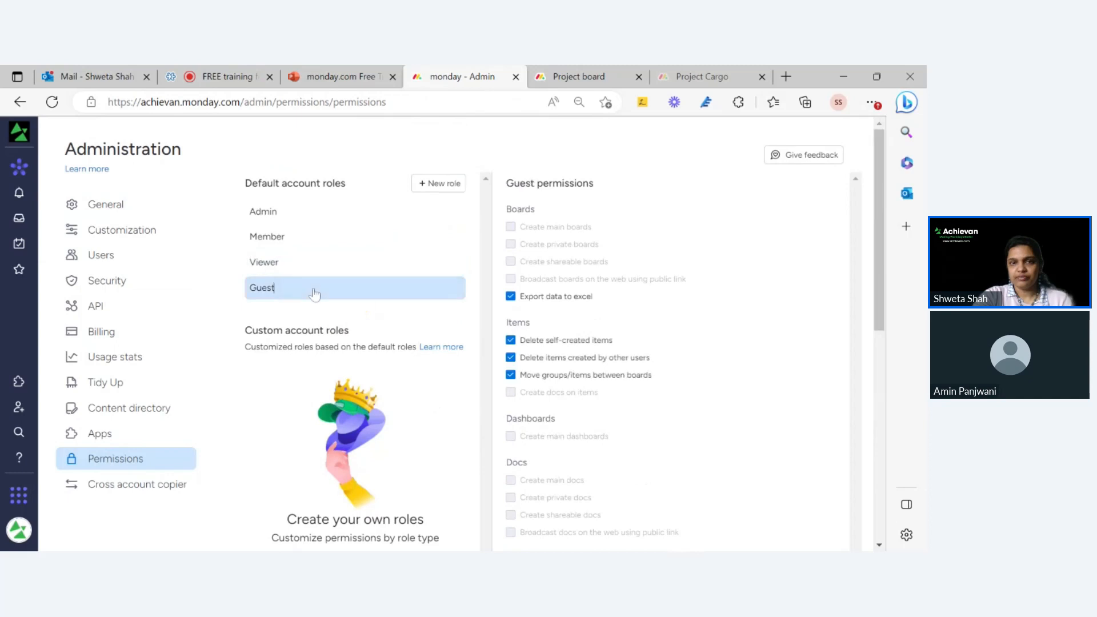
left_click(290, 240)
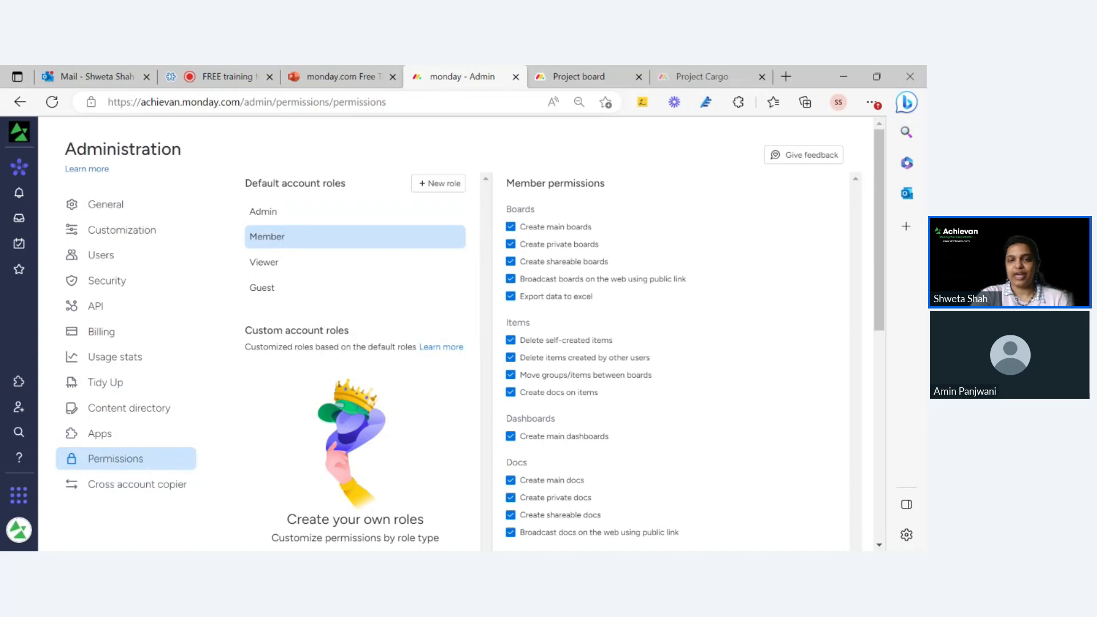
- Create a new custom account role named "IT Team" based on the Member role
left_click(442, 185)
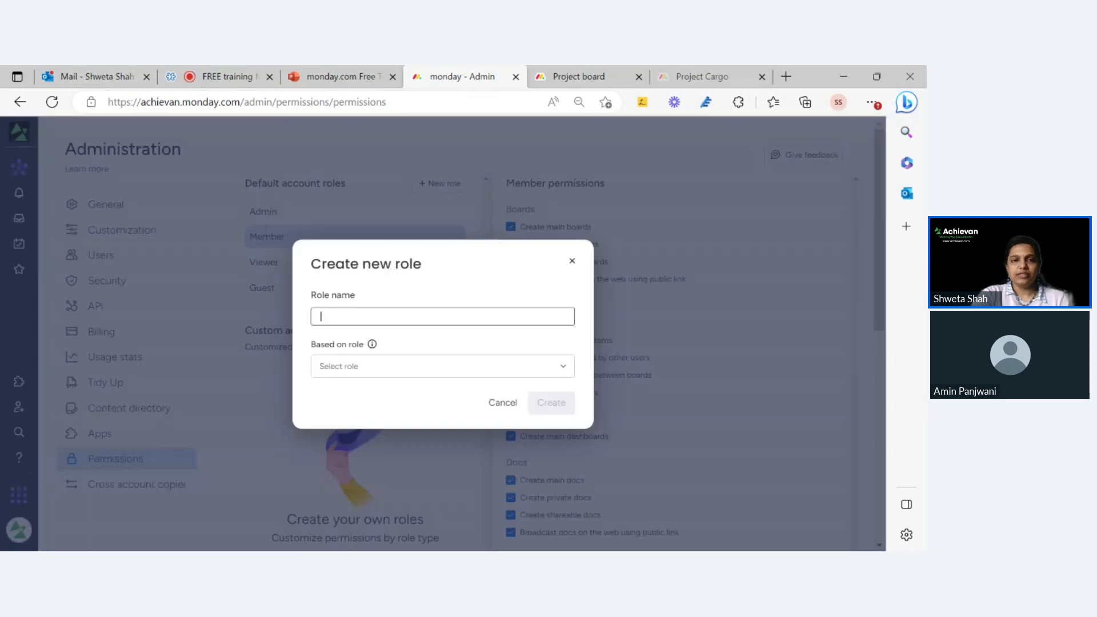
type("IT")
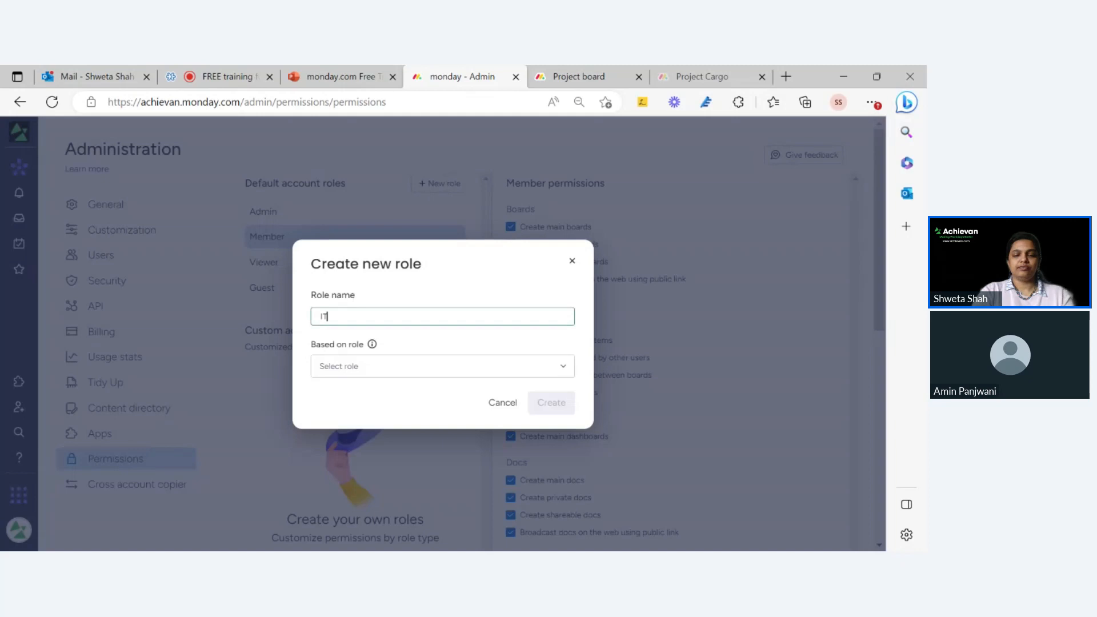
type(" Te")
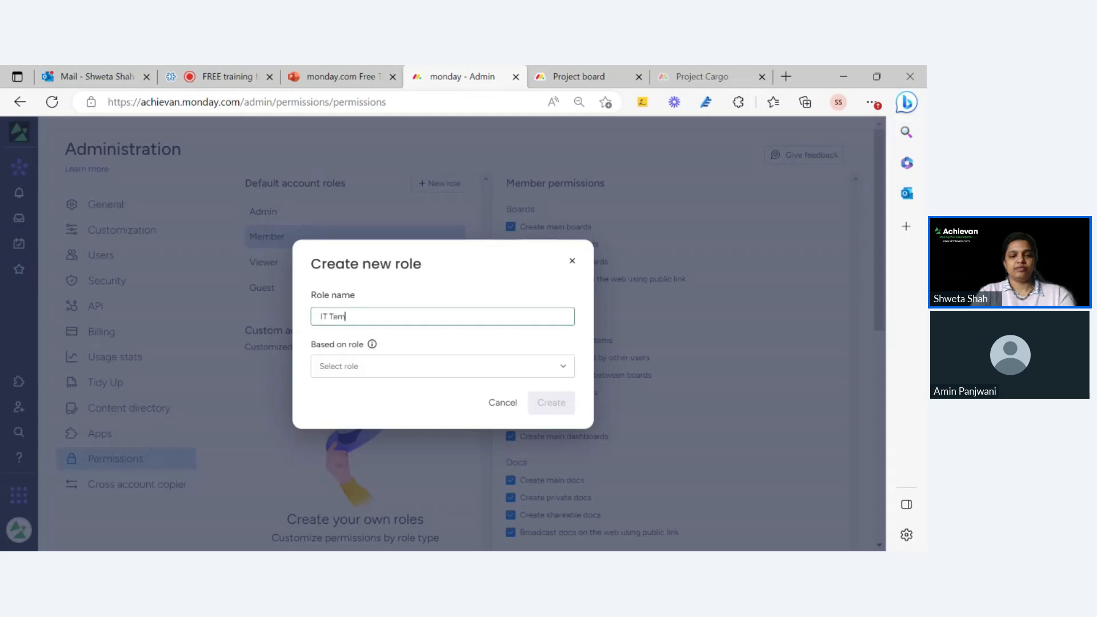
type("m")
key("BackSpace")
type("am")
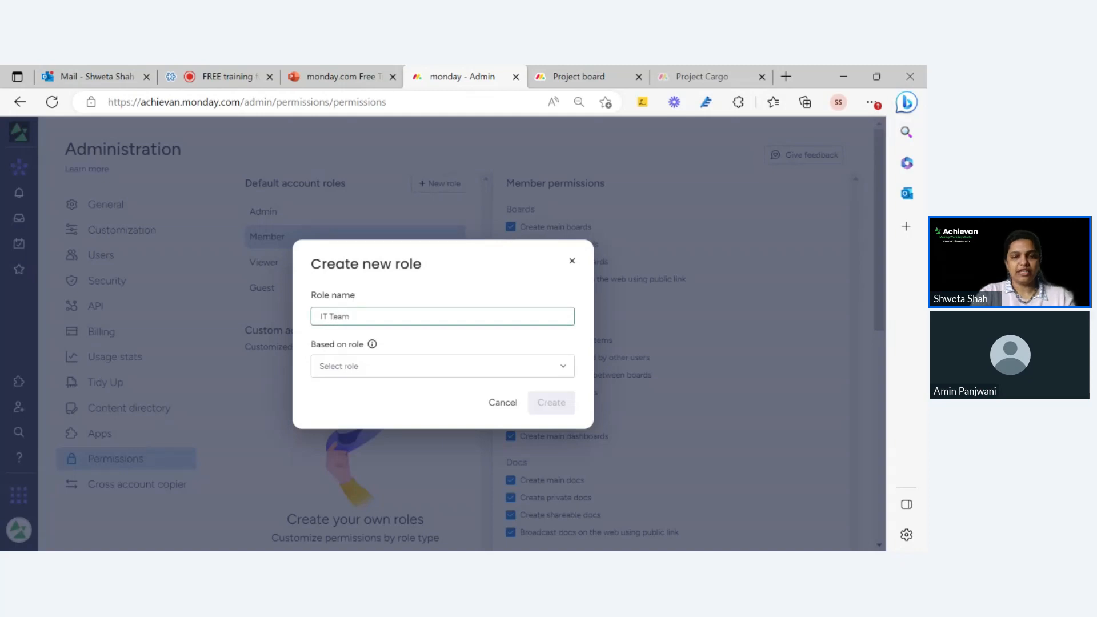
left_click(381, 369)
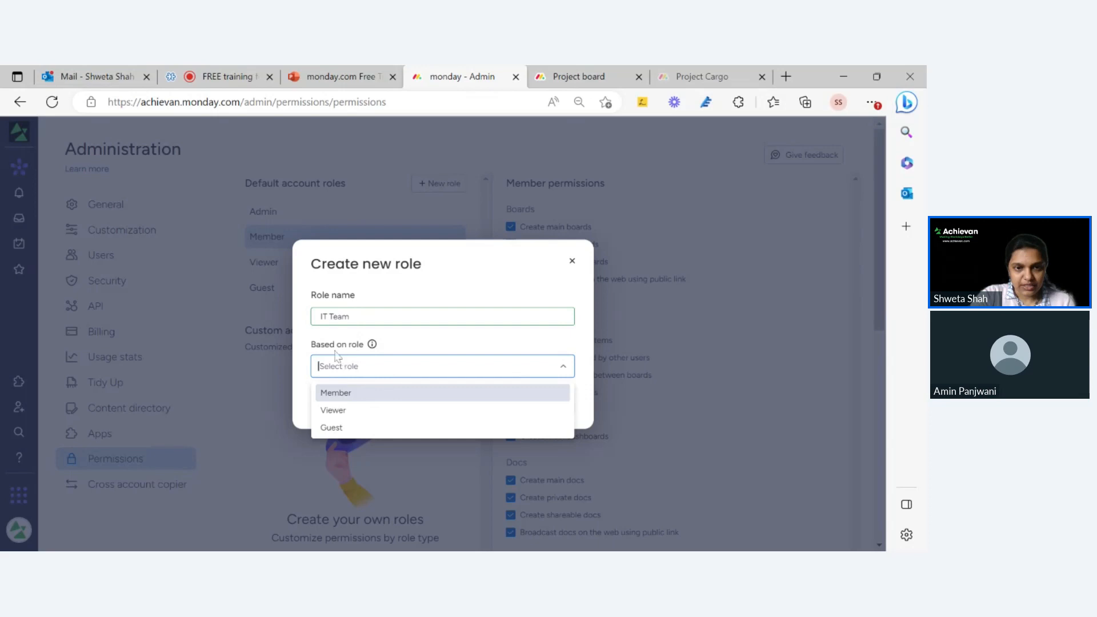
left_click(360, 398)
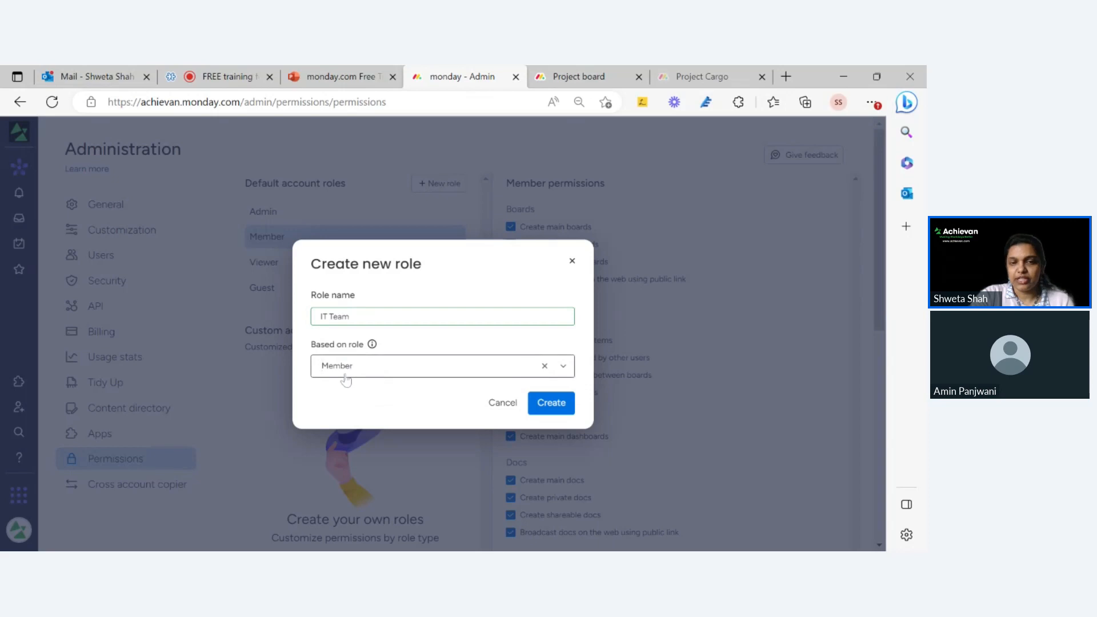
left_click(558, 406)
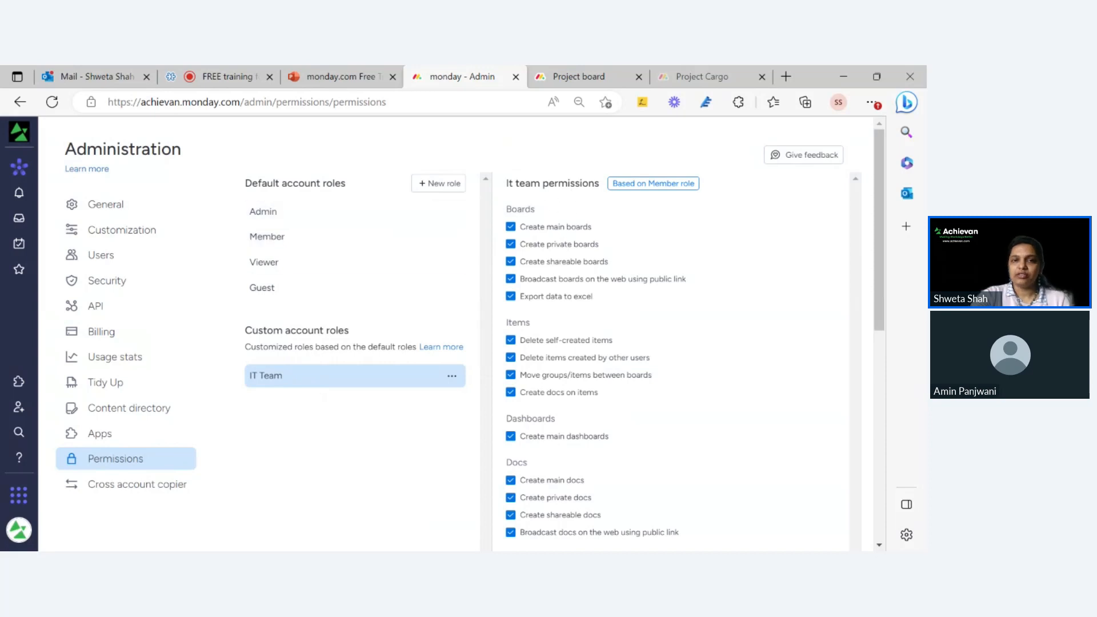
- Compare the IT Team role's permissions with those of the default Member role
scroll(589, 274, "down", 5)
scroll(680, 458, "up", 4)
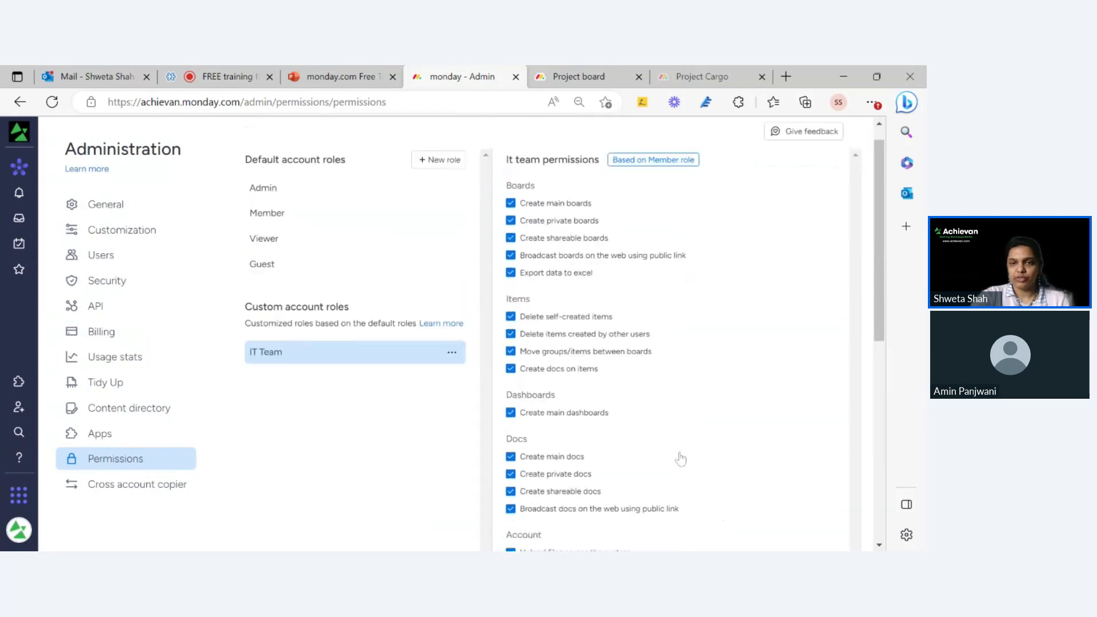
scroll(663, 434, "up", 1)
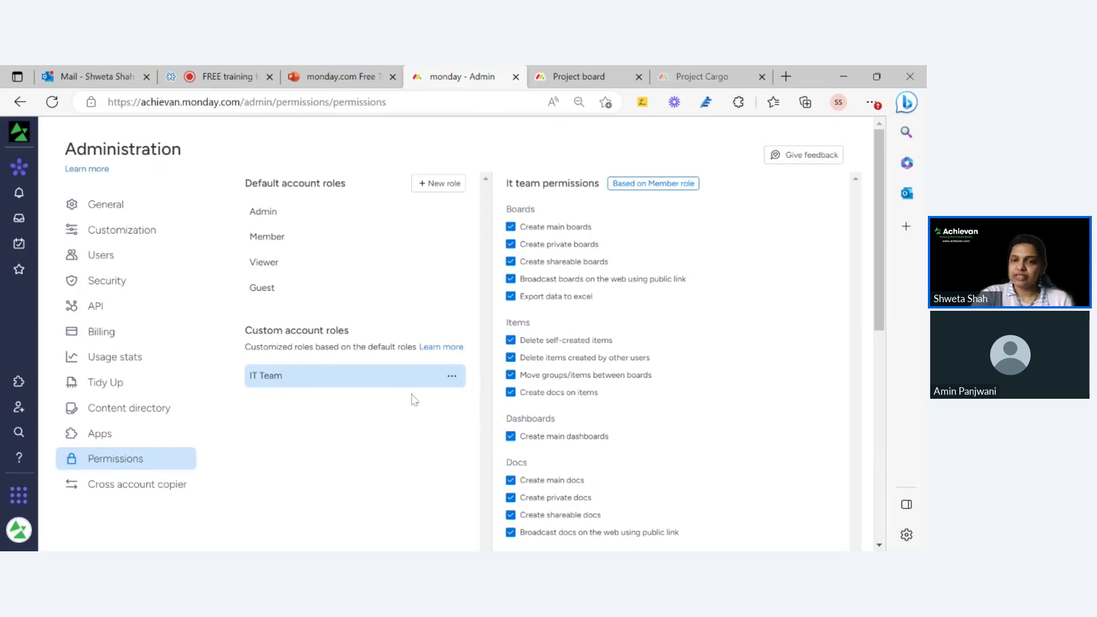
scroll(625, 430, "down", 3)
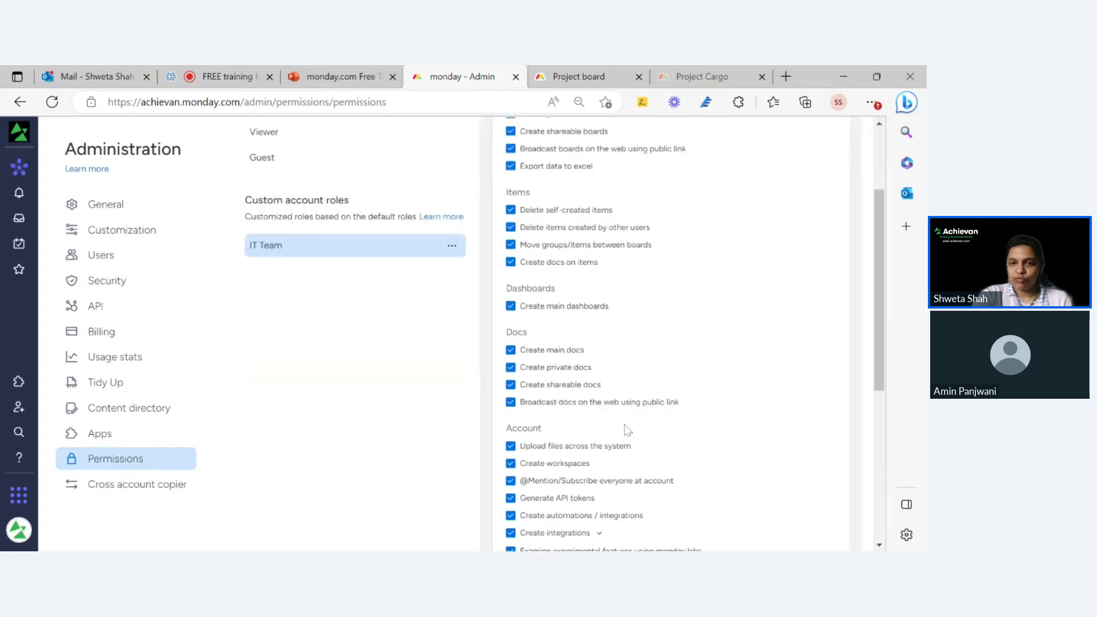
scroll(627, 430, "up", 3)
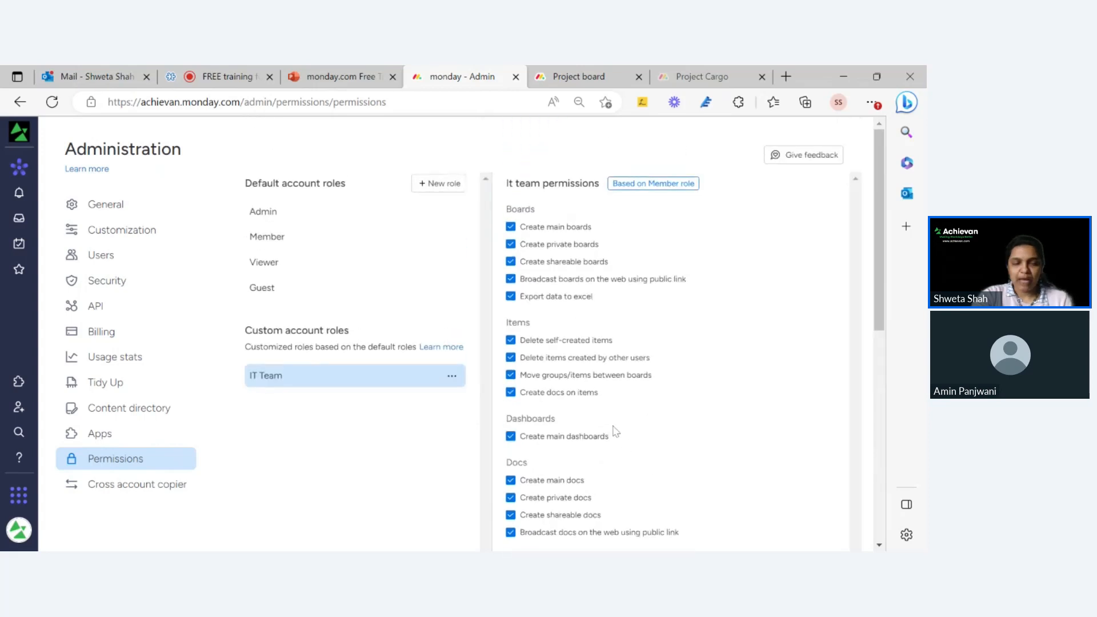
left_click(268, 241)
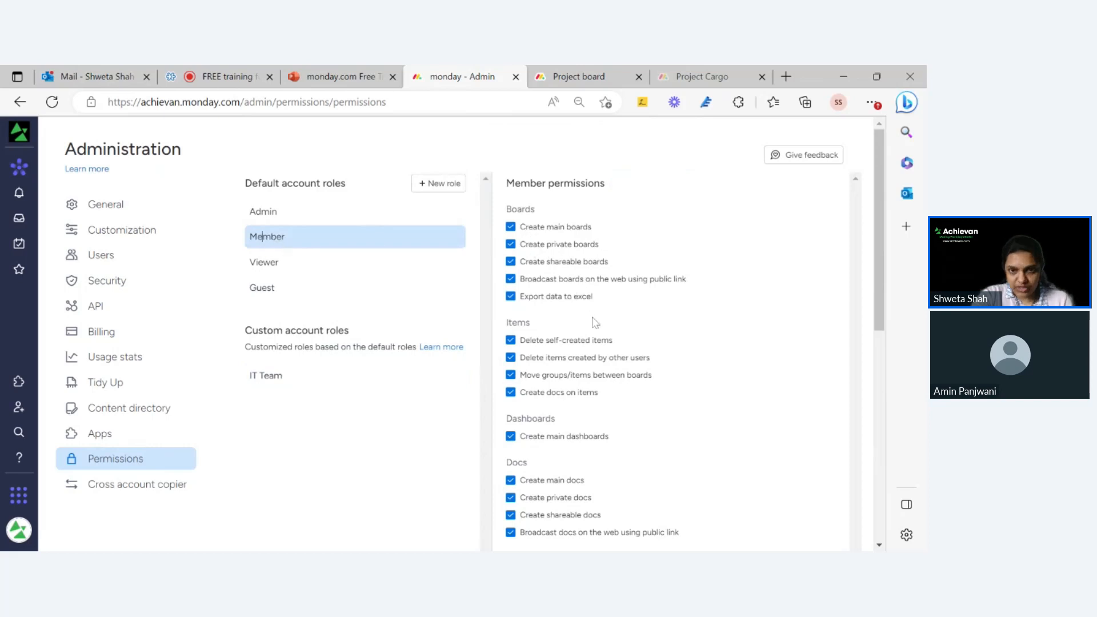
scroll(594, 321, "down", 3)
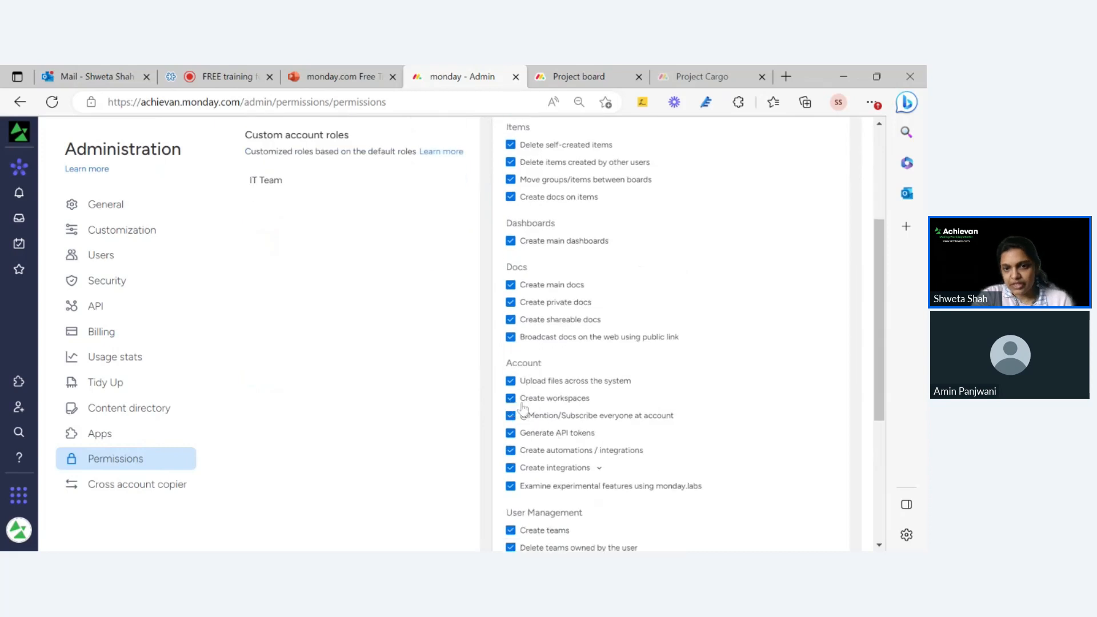
scroll(523, 410, "up", 2)
scroll(501, 397, "down", 1)
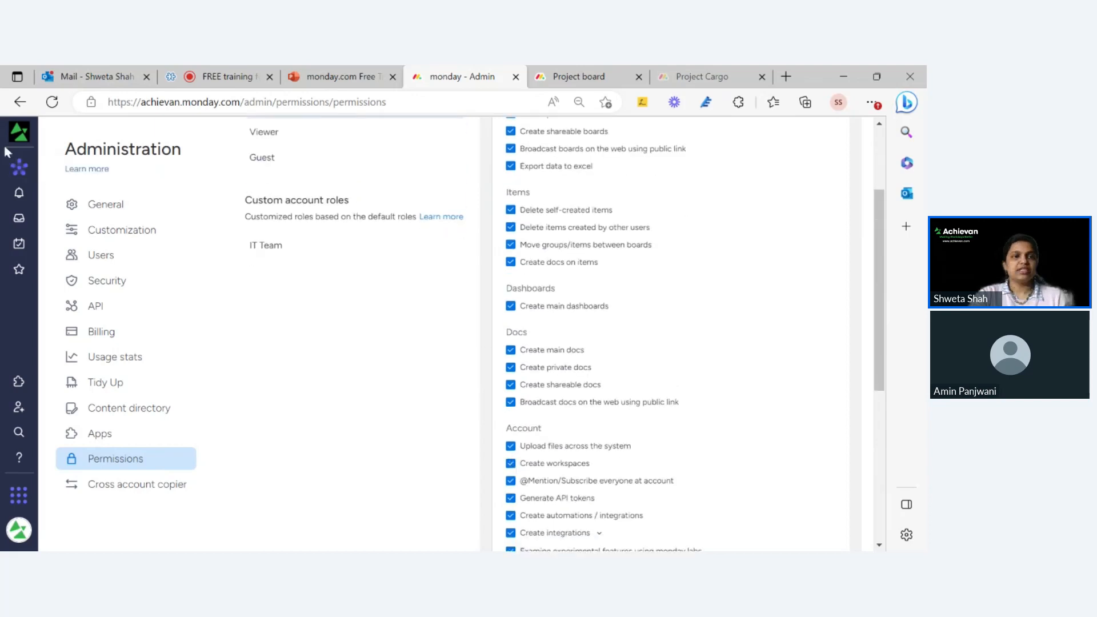
- Go to the work management area and browse the list of available workspaces
left_click(20, 168)
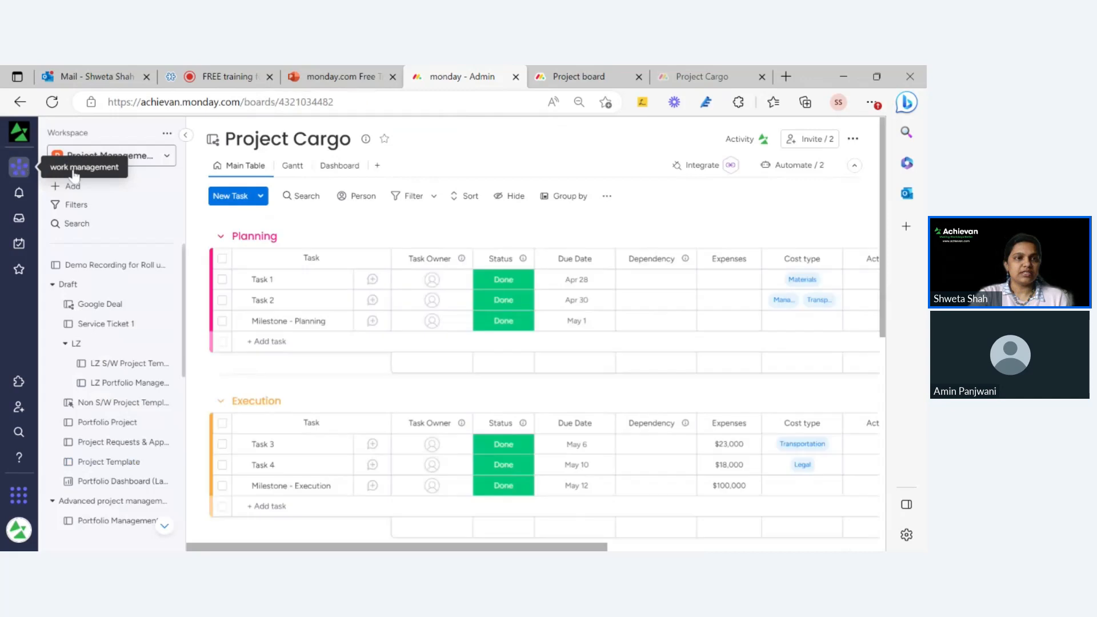
left_click(107, 161)
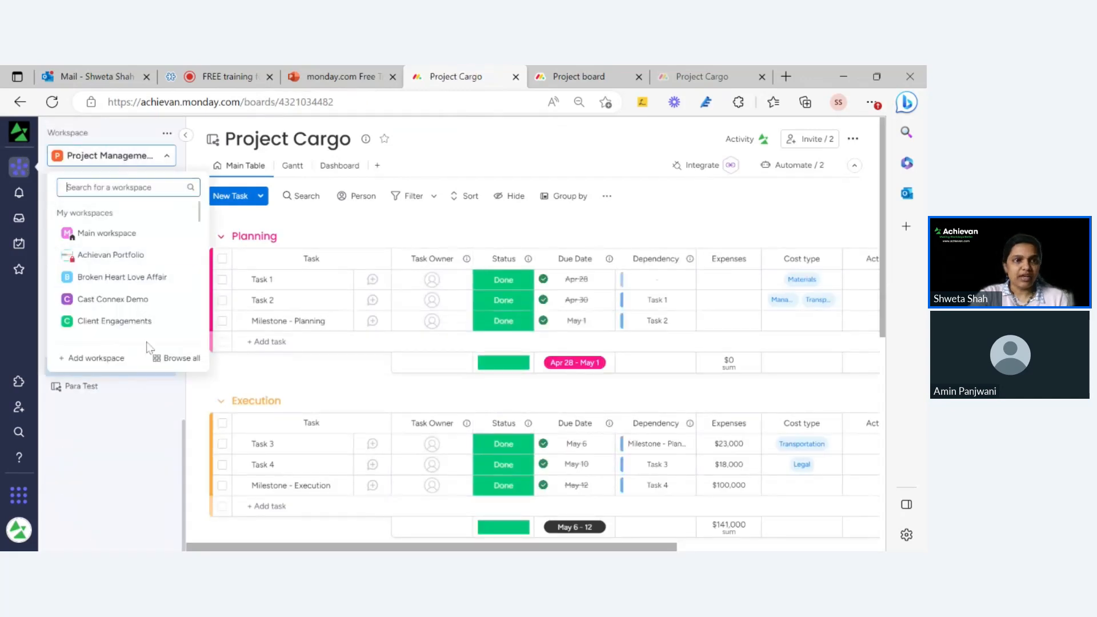
scroll(123, 251, "down", 3)
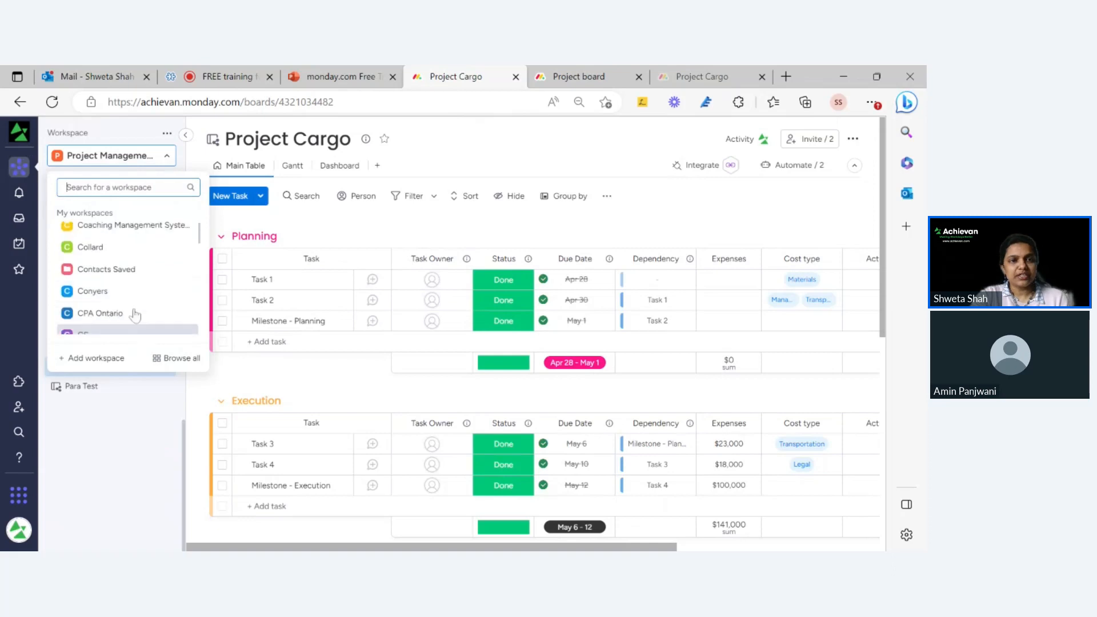
scroll(131, 302, "down", 2)
scroll(138, 326, "up", 5)
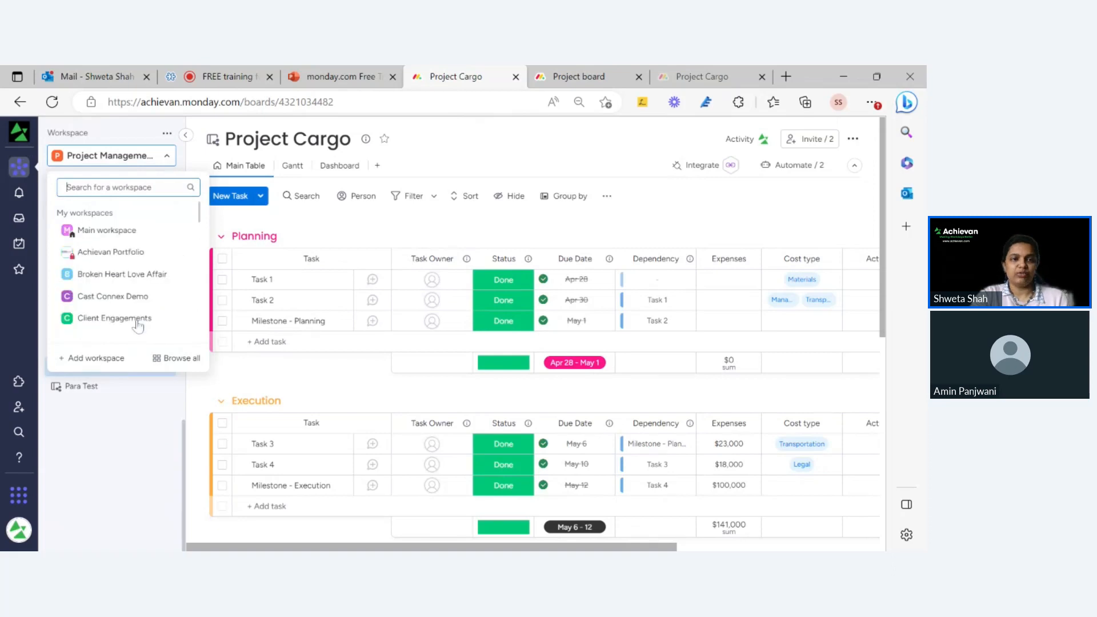
left_click(19, 180)
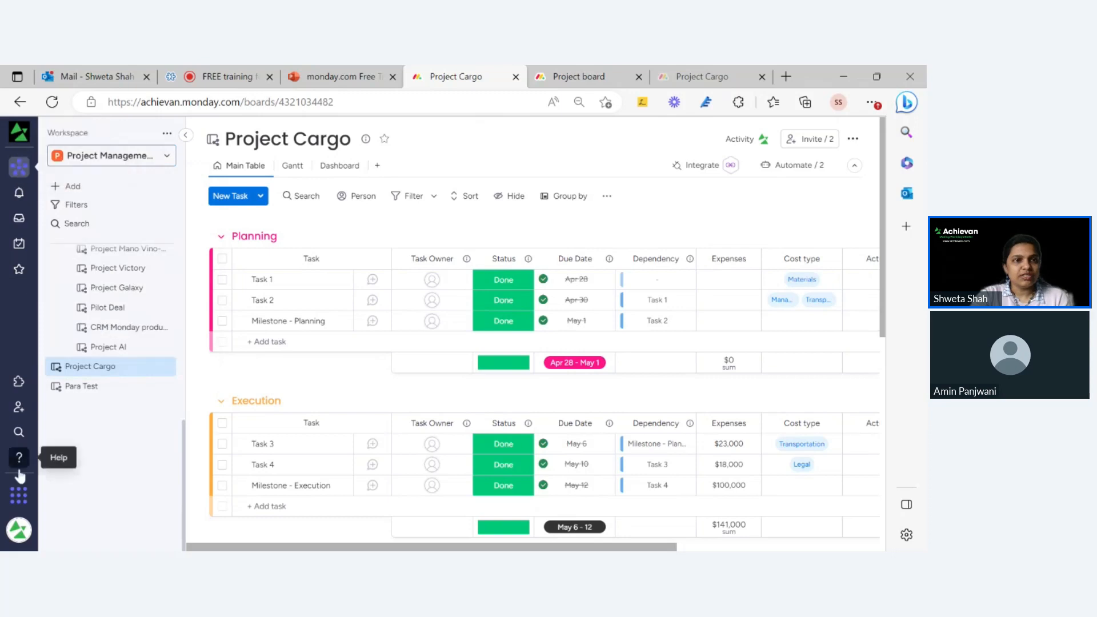
- Return to the administration permissions and examine the IT Team role's board, item, docs and account permissions
left_click(19, 495)
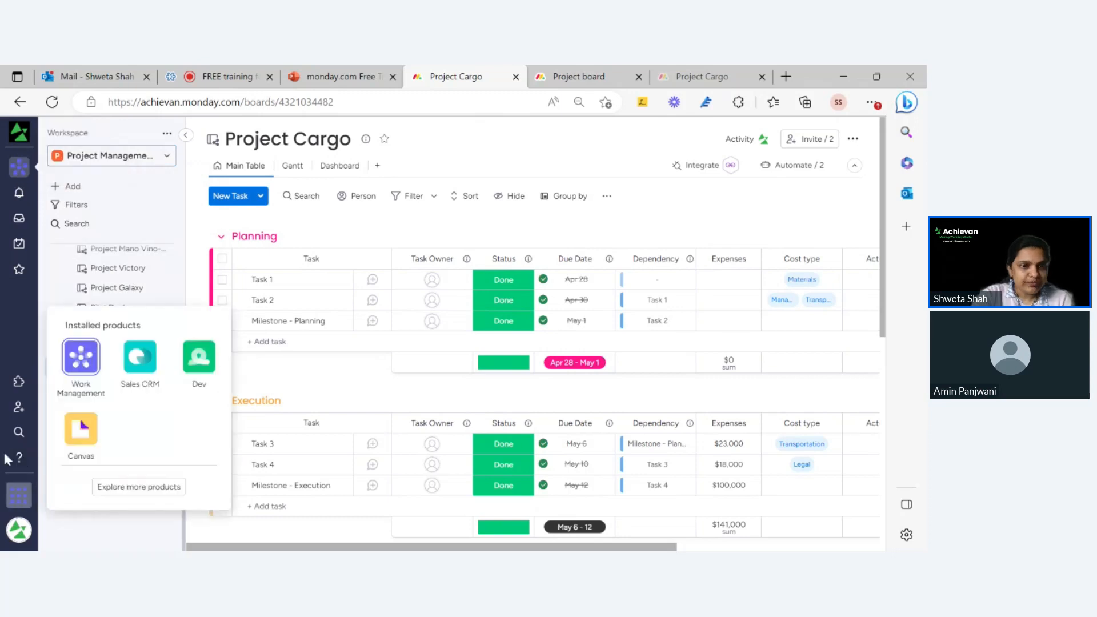
left_click(19, 529)
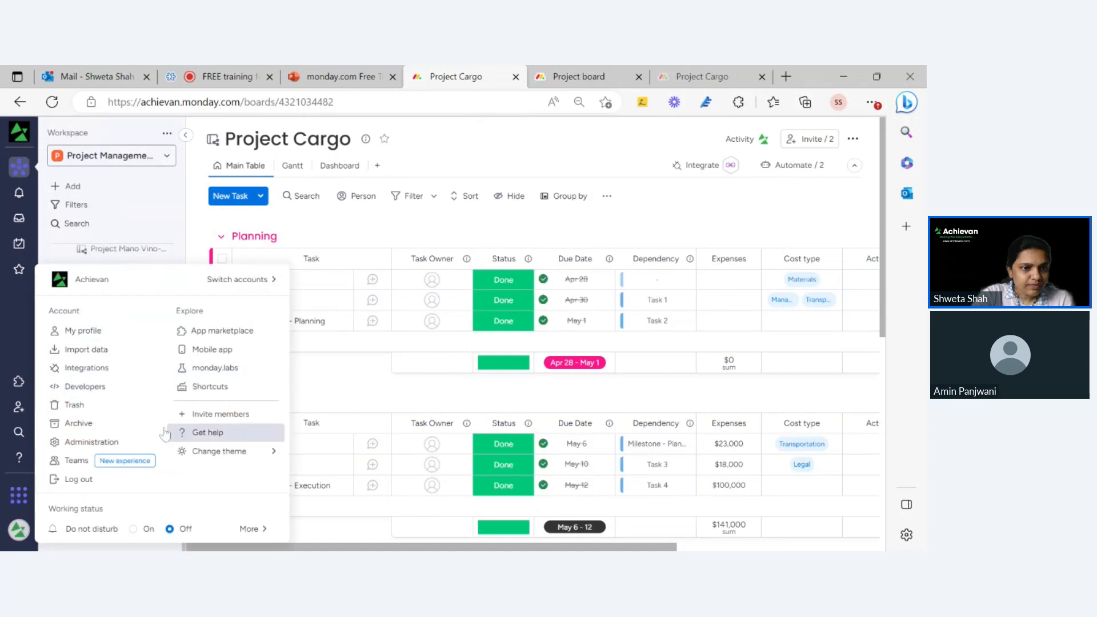
left_click(91, 441)
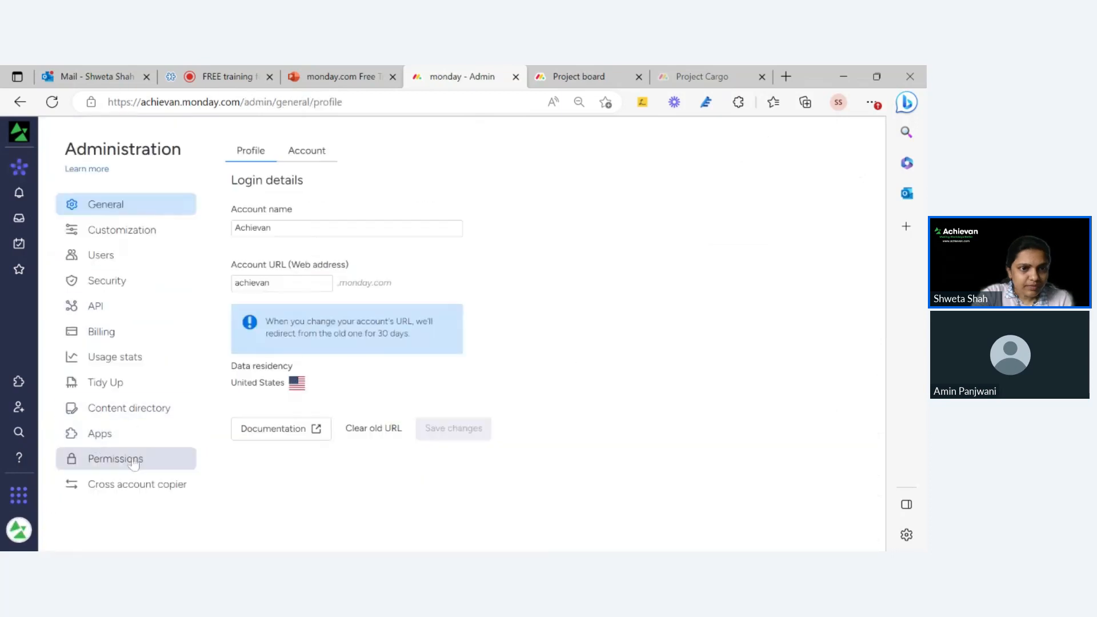
left_click(133, 461)
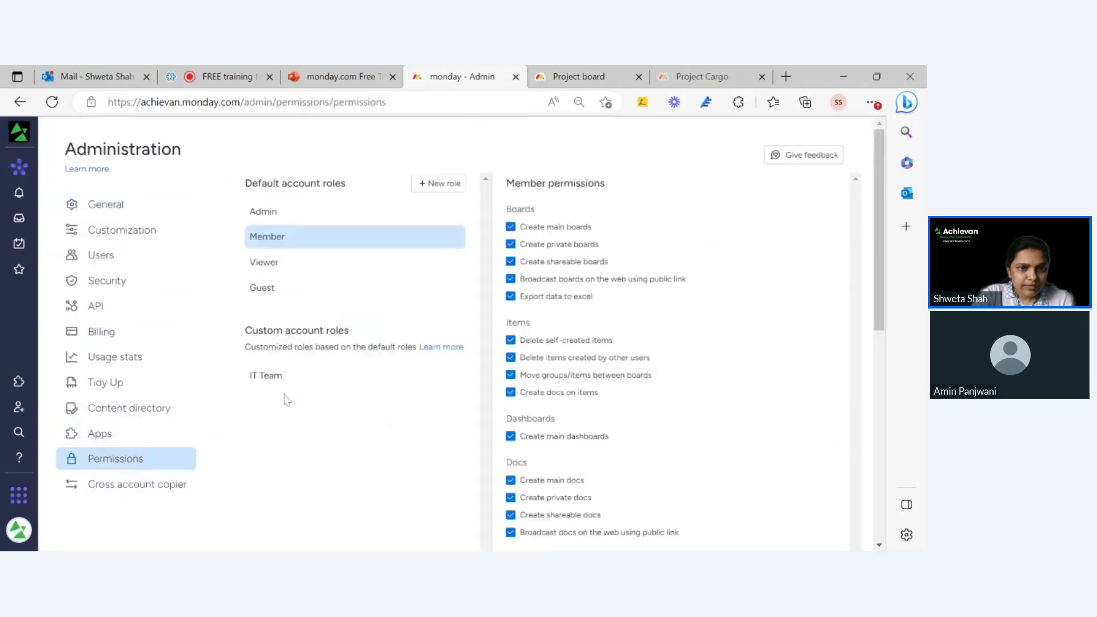
left_click(291, 383)
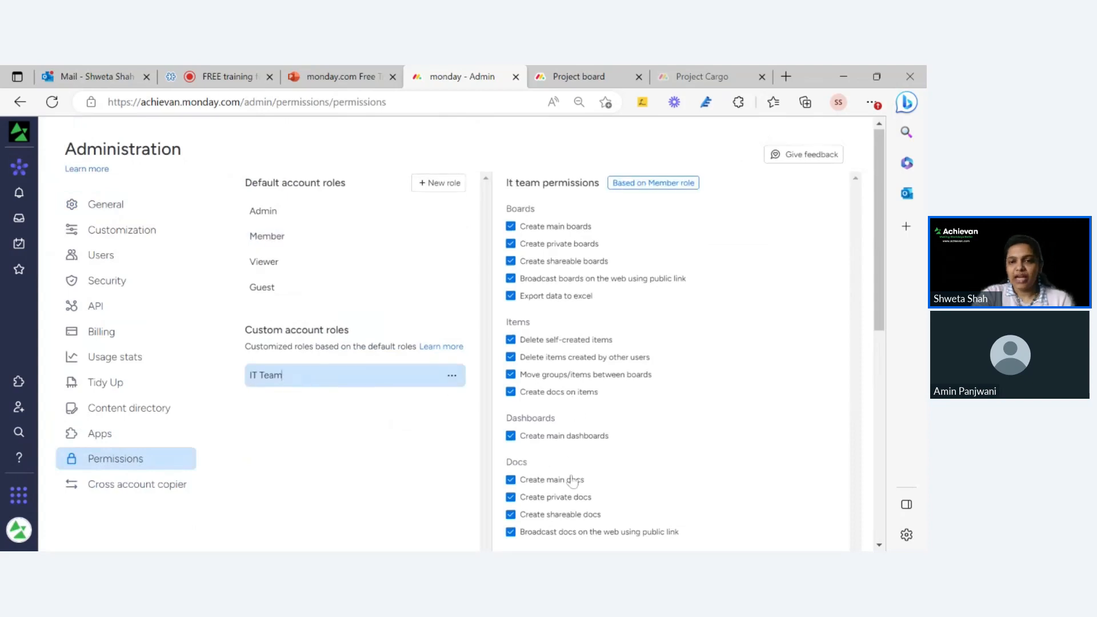
scroll(566, 475, "down", 3)
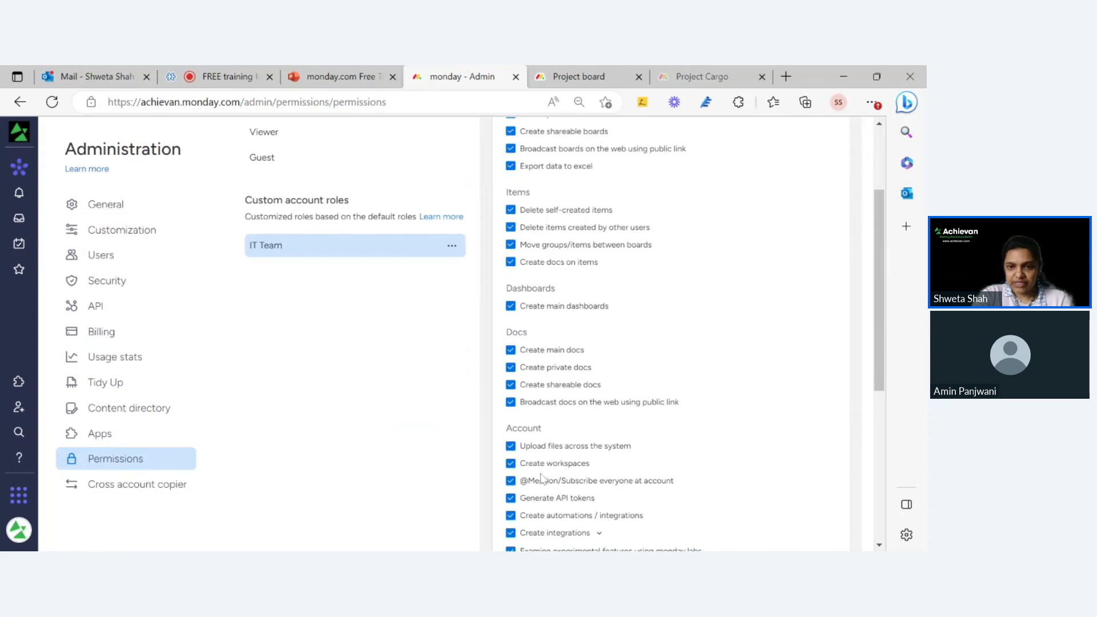
scroll(556, 491, "up", 2)
scroll(569, 506, "down", 1)
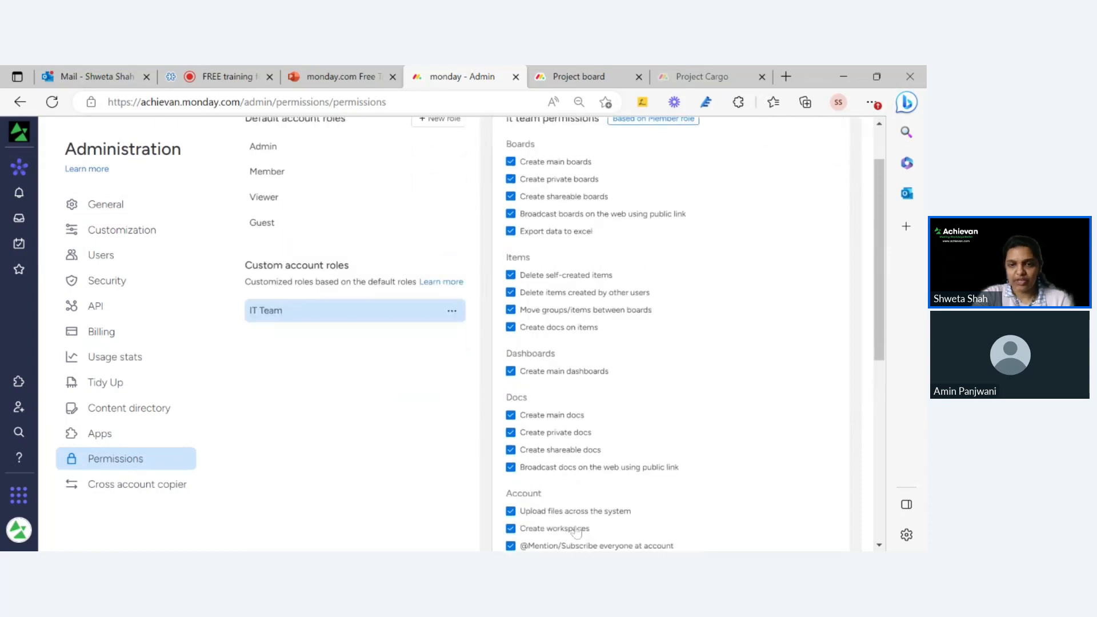
- Remove the Create workspaces permission from the default Member role
scroll(576, 531, "up", 2)
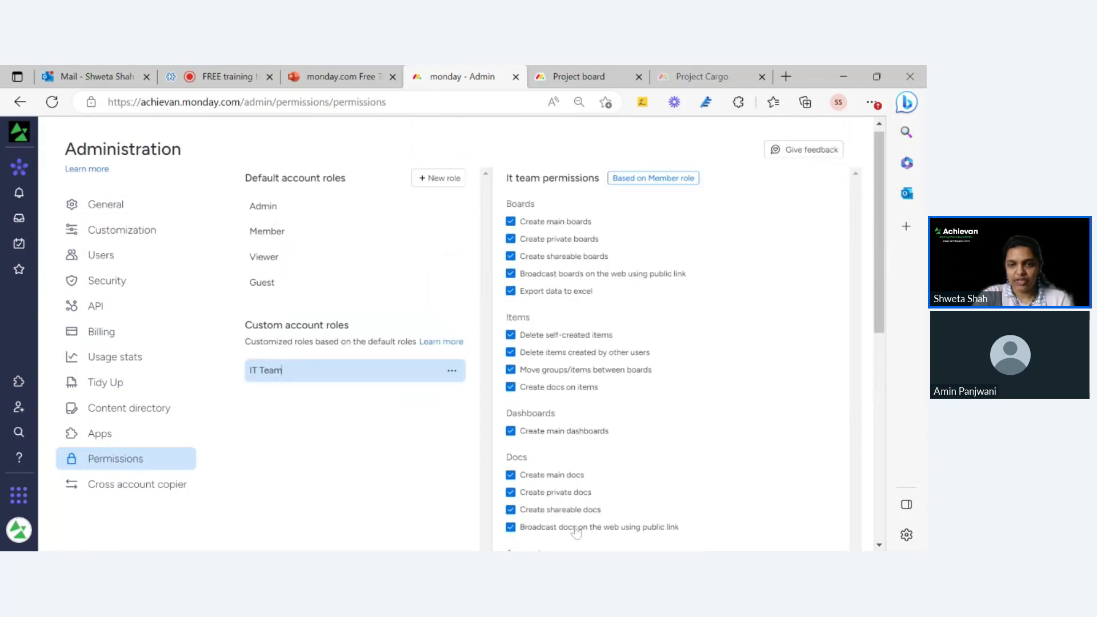
left_click(292, 238)
scroll(606, 422, "down", 1)
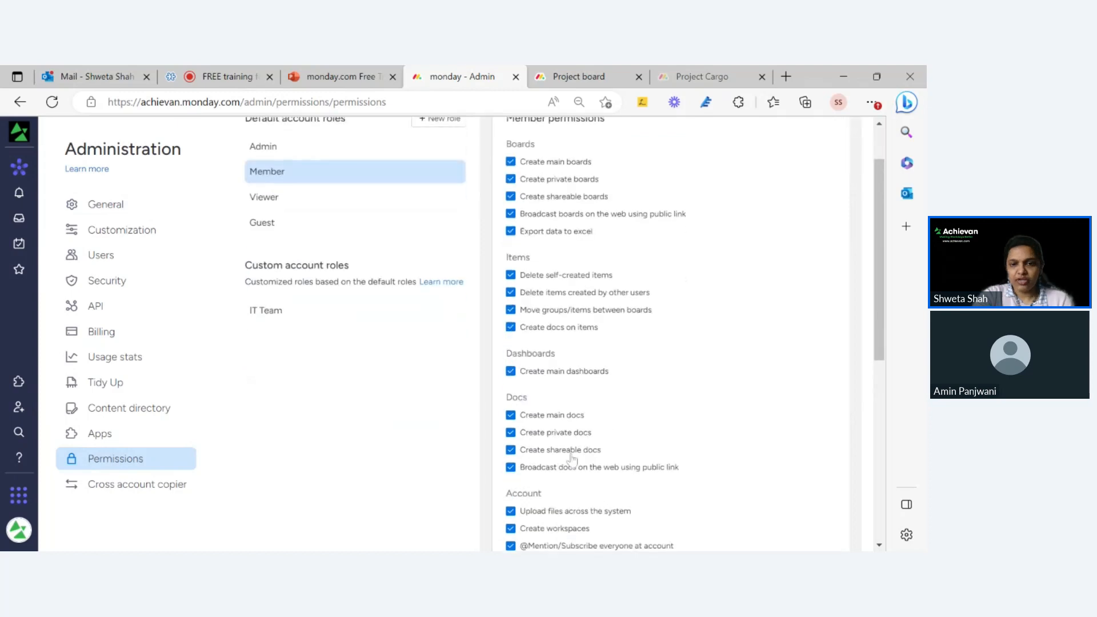
left_click(512, 529)
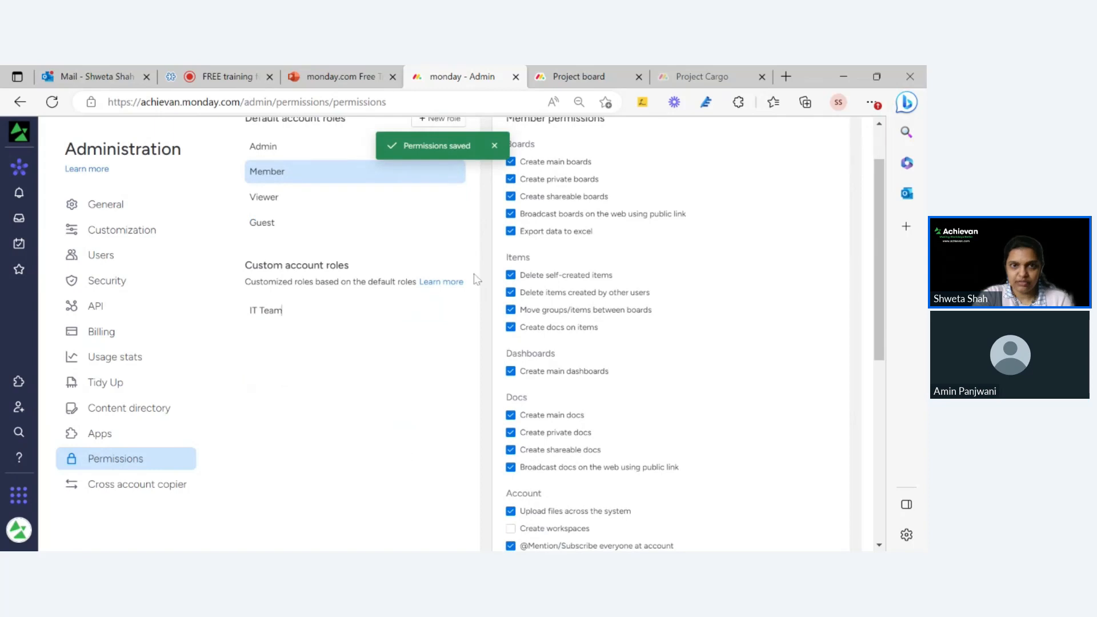
scroll(363, 201, "up", 1)
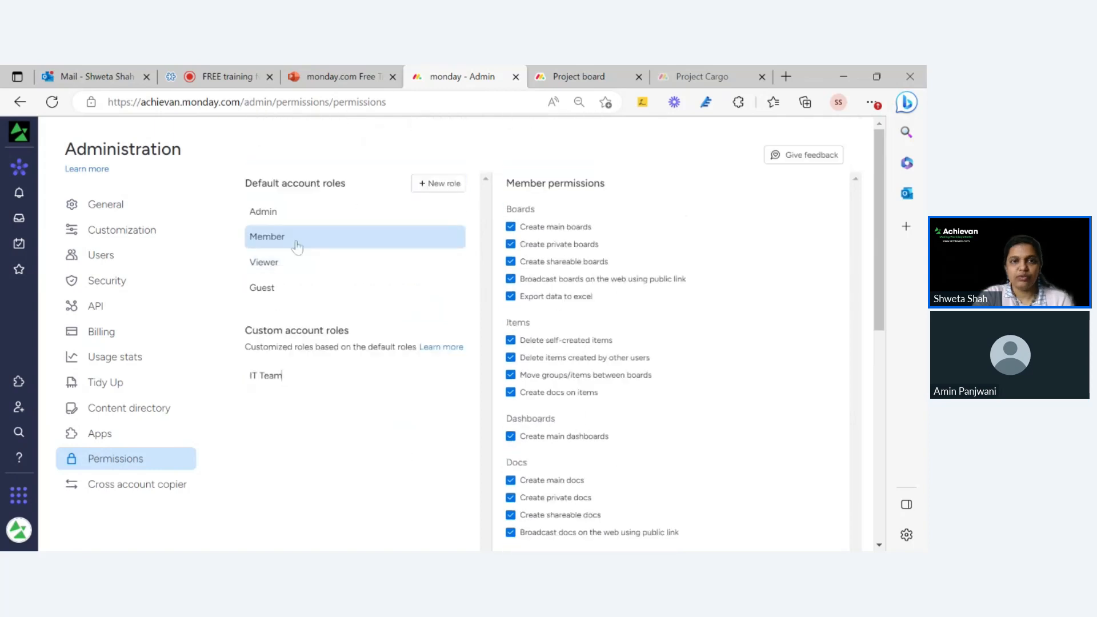
- Remove the Export data to excel permission from the default Member role and review the role's other permissions
scroll(591, 291, "down", 2)
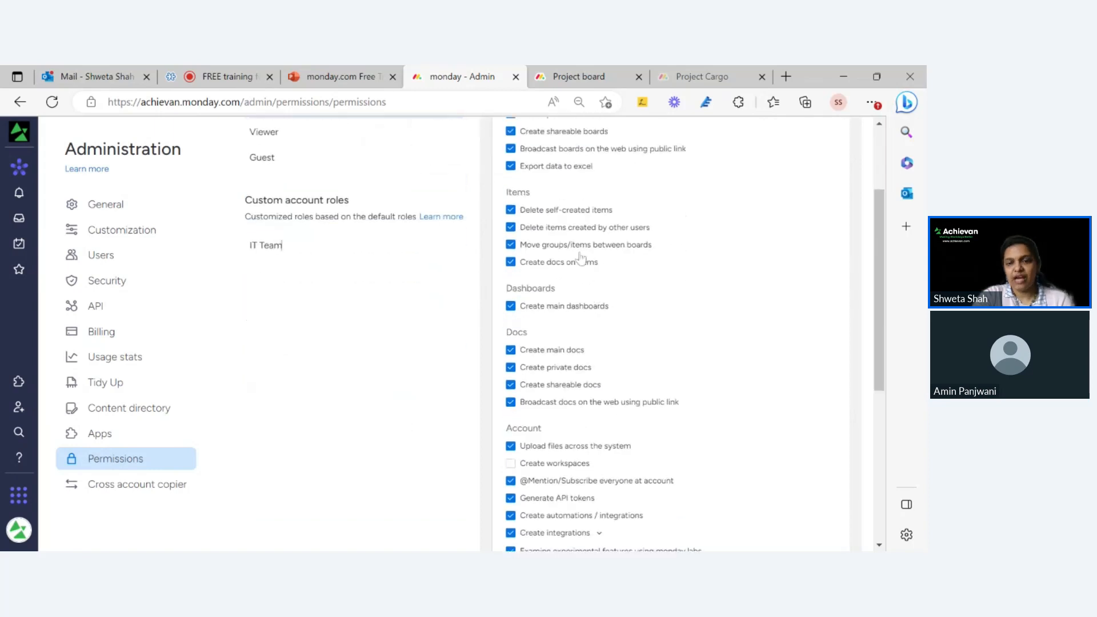
scroll(581, 258, "down", 4)
scroll(625, 400, "up", 6)
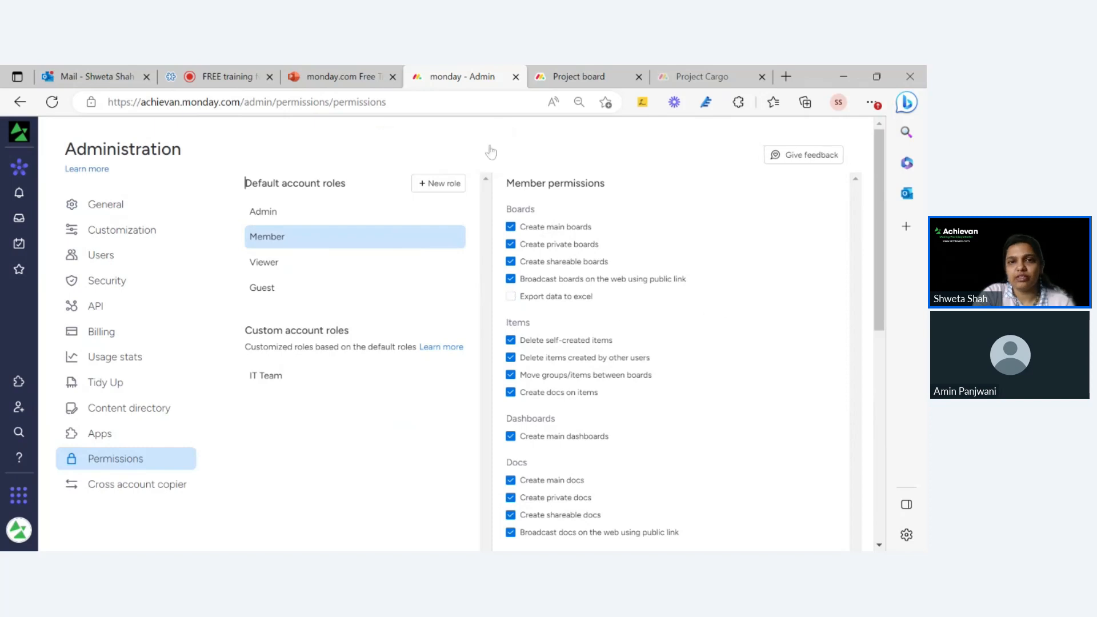
scroll(663, 379, "down", 3)
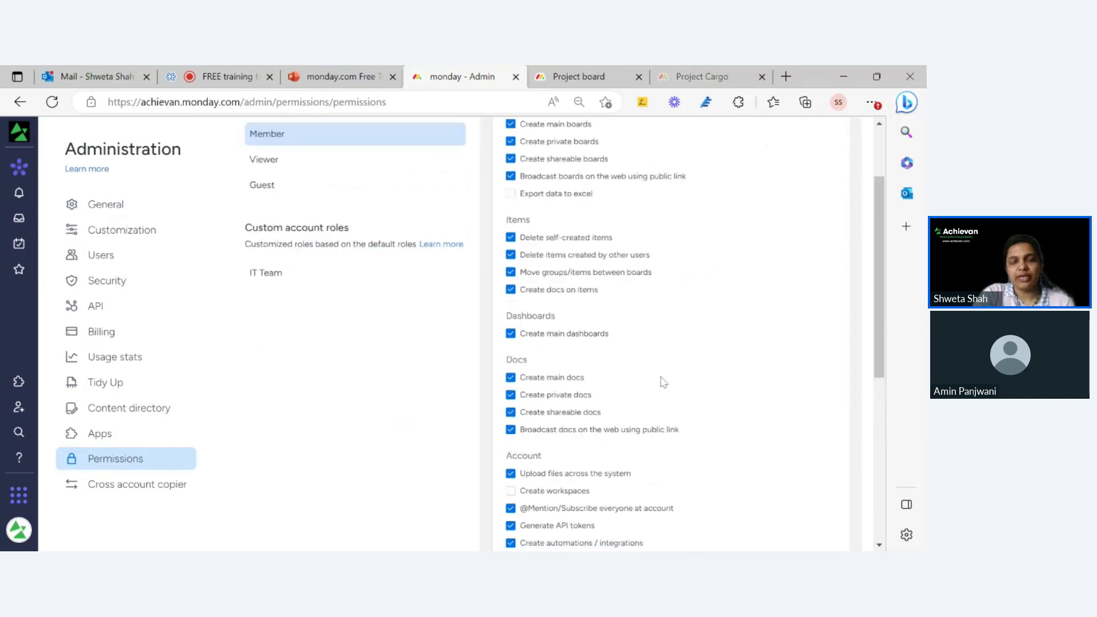
scroll(661, 380, "up", 3)
- Compare the IT Team role's full permission list with the edited Member role's permissions
left_click(288, 382)
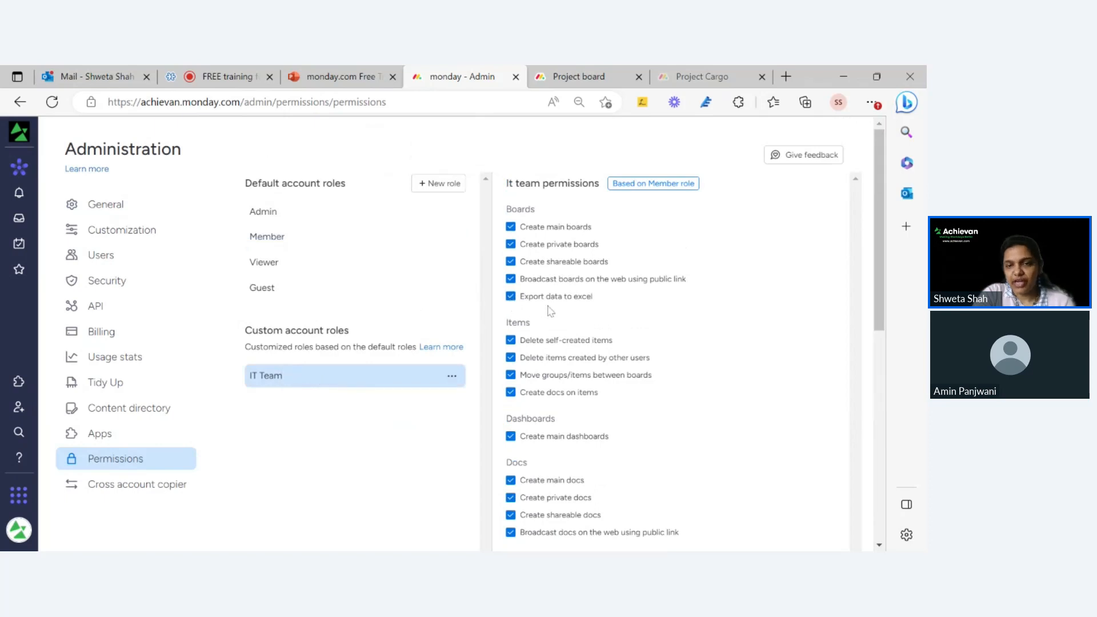
scroll(617, 345, "down", 10)
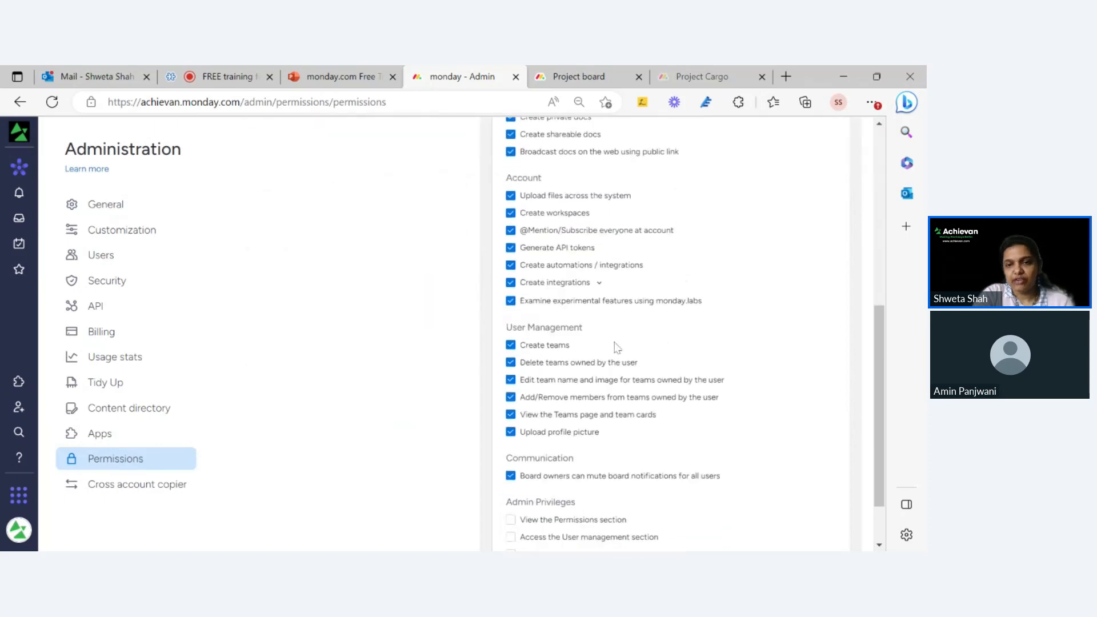
scroll(612, 350, "up", 10)
scroll(661, 453, "down", 5)
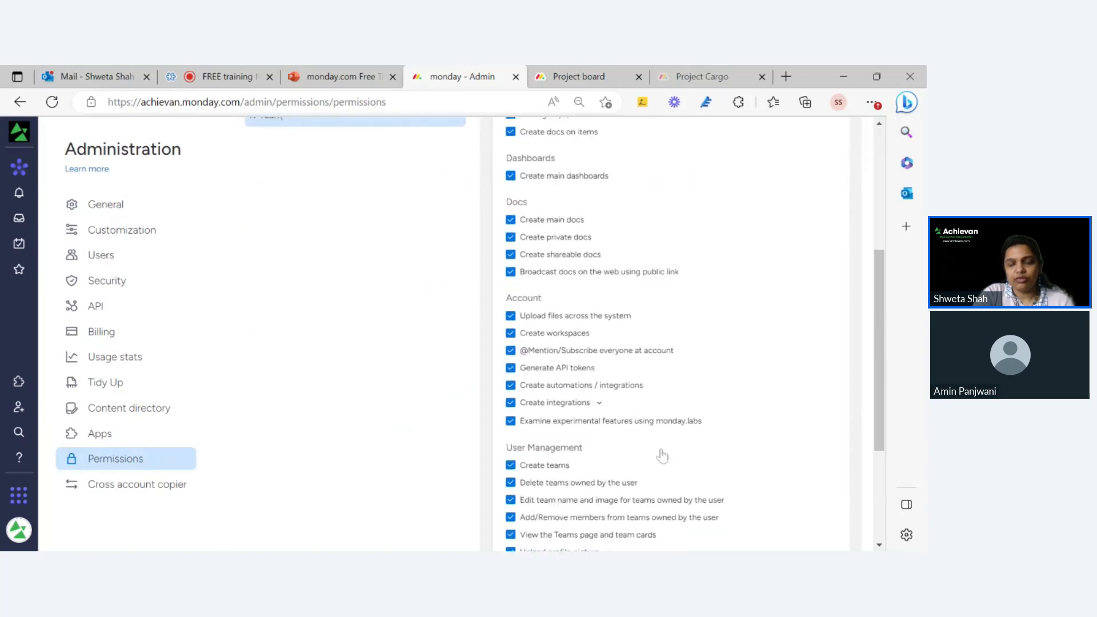
scroll(543, 405, "up", 5)
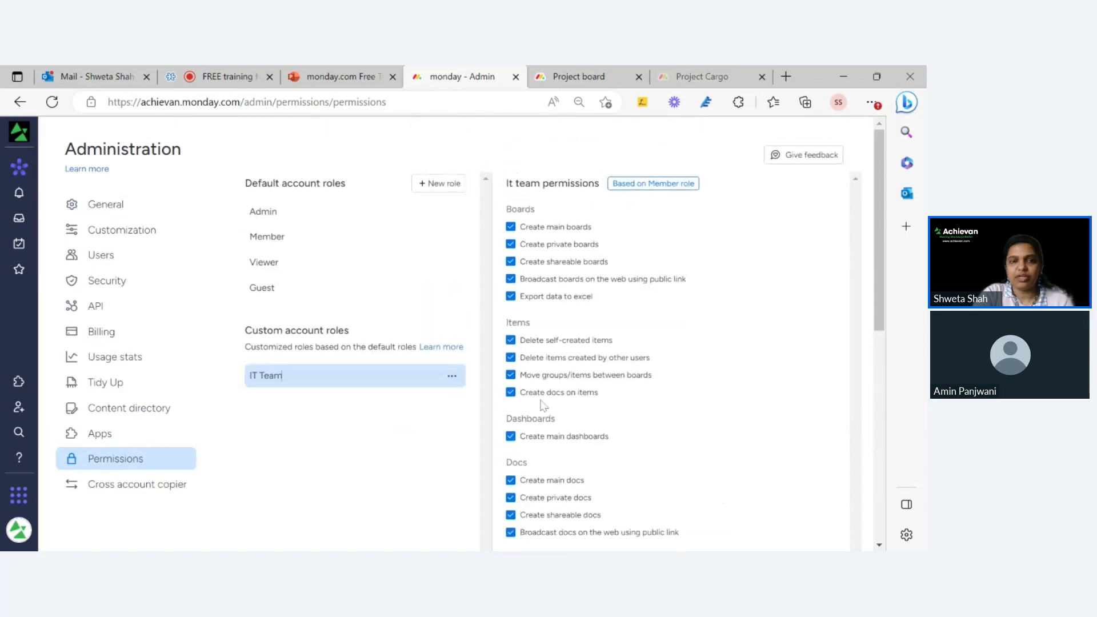
left_click(294, 245)
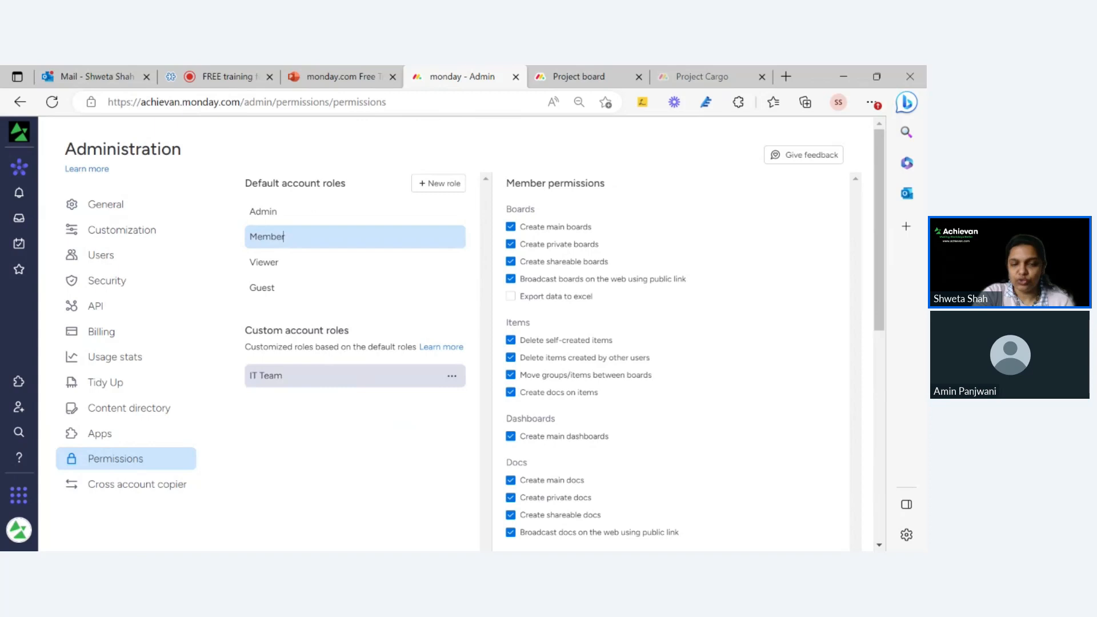
- Open user management and examine the default and custom role options for the member listed just above 101 Board room
left_click(118, 265)
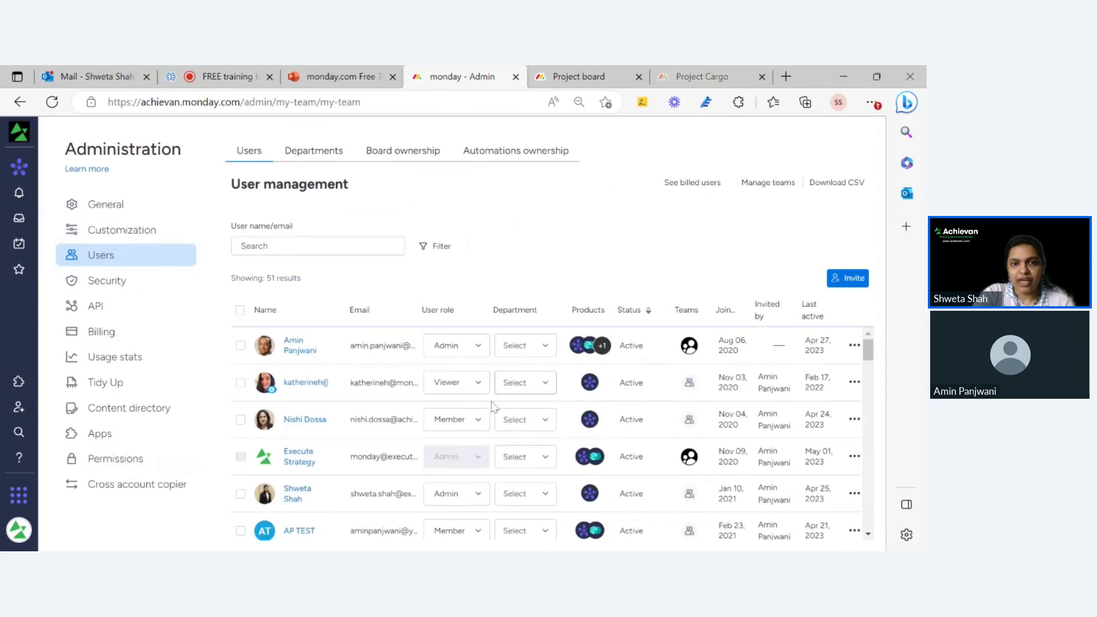
scroll(490, 435, "down", 1)
scroll(490, 435, "down", 3)
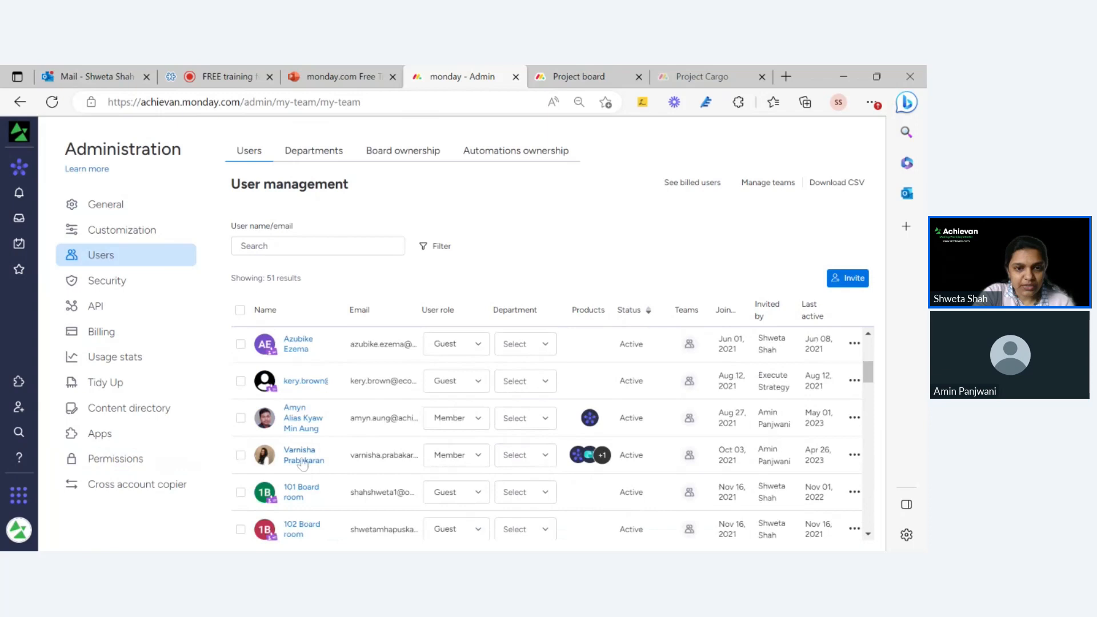
left_click(479, 463)
scroll(513, 510, "down", 2)
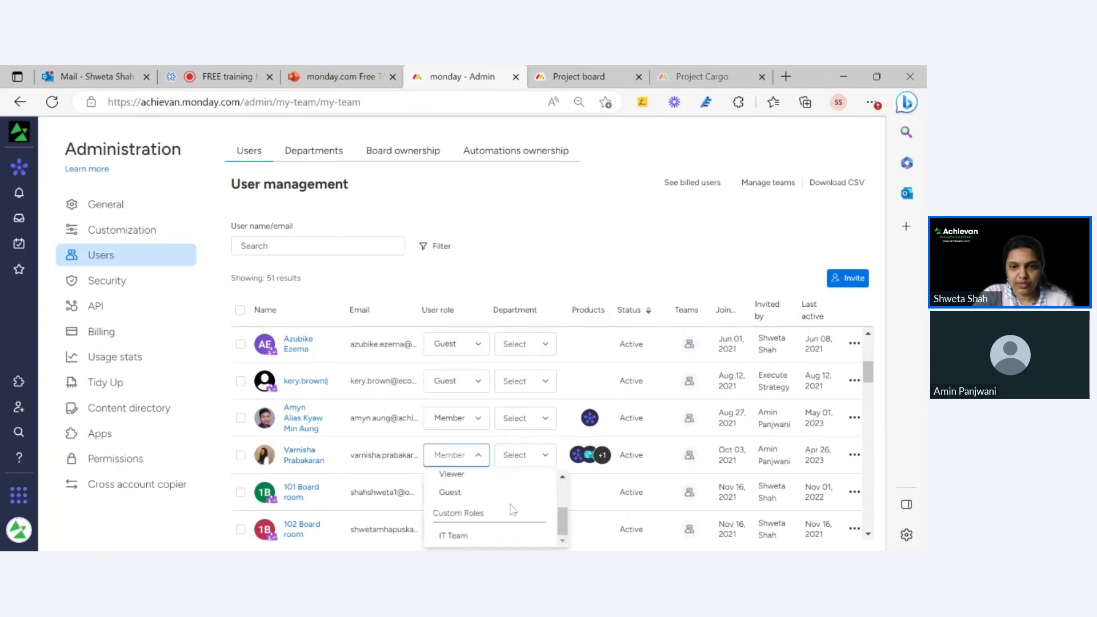
scroll(531, 514, "up", 2)
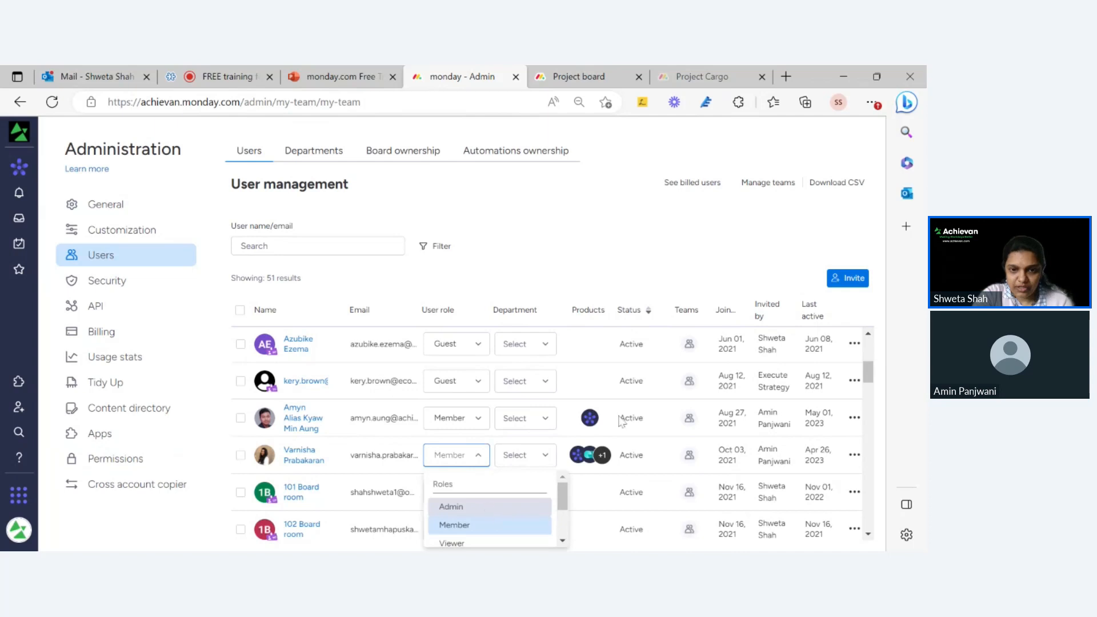
left_click_drag(867, 374, 868, 381)
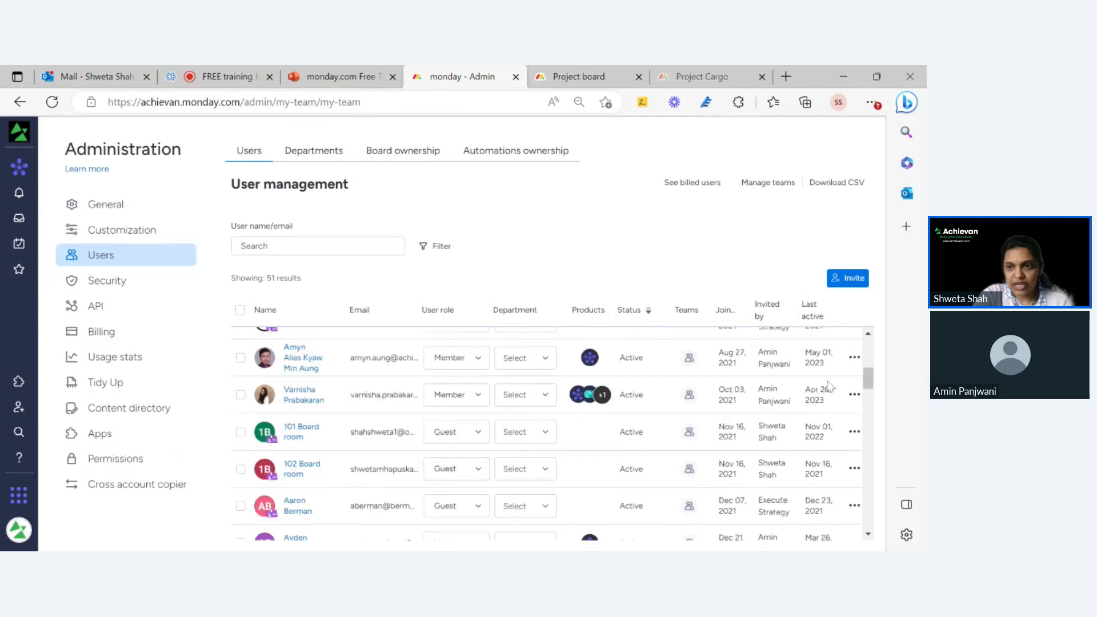
- Assign the custom IT Team role to the member listed just above 101 Board room and dismiss the notification
left_click(454, 395)
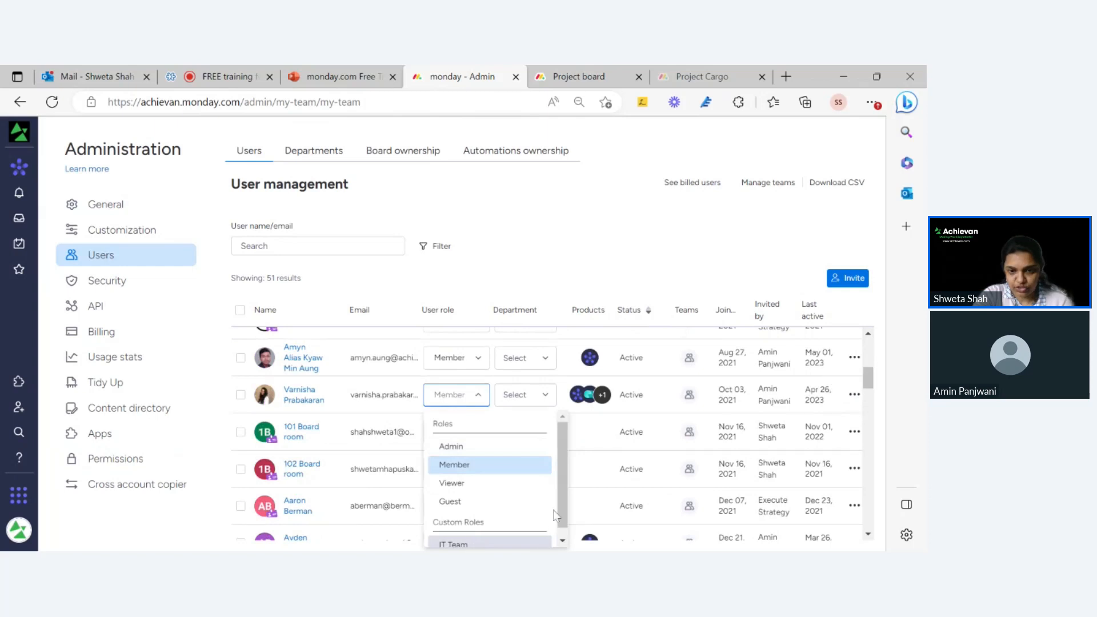
scroll(554, 515, "down", 1)
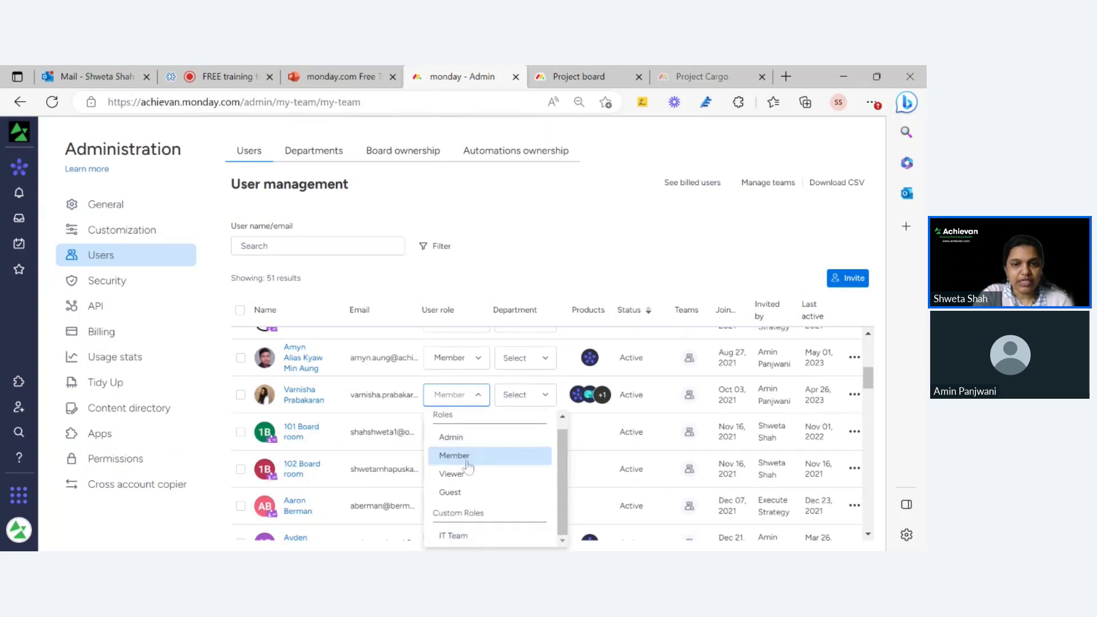
left_click(504, 253)
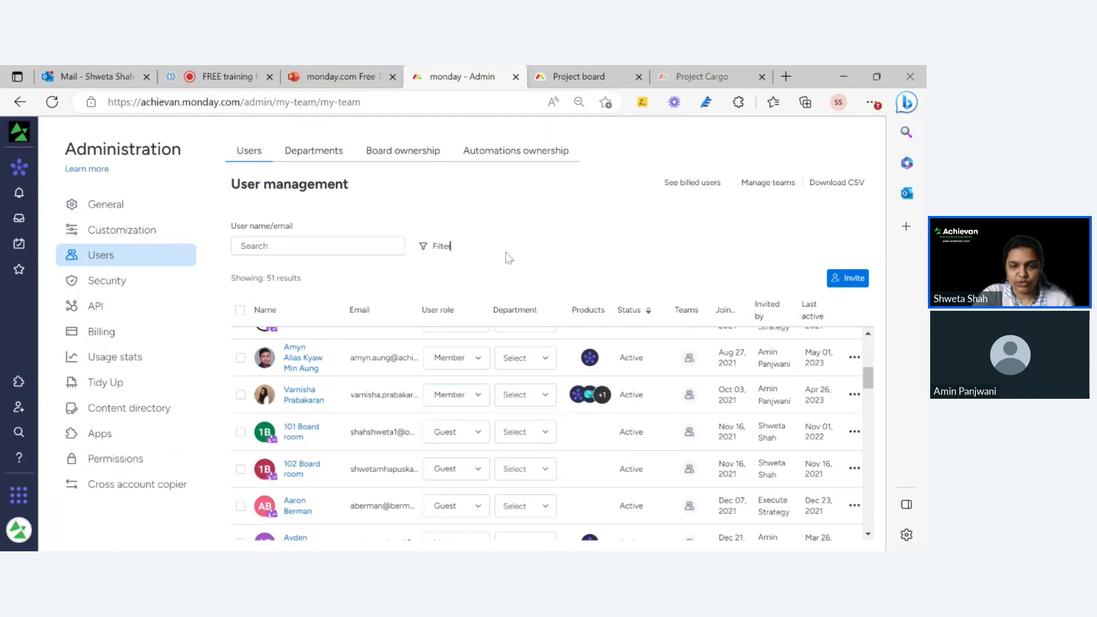
left_click(460, 396)
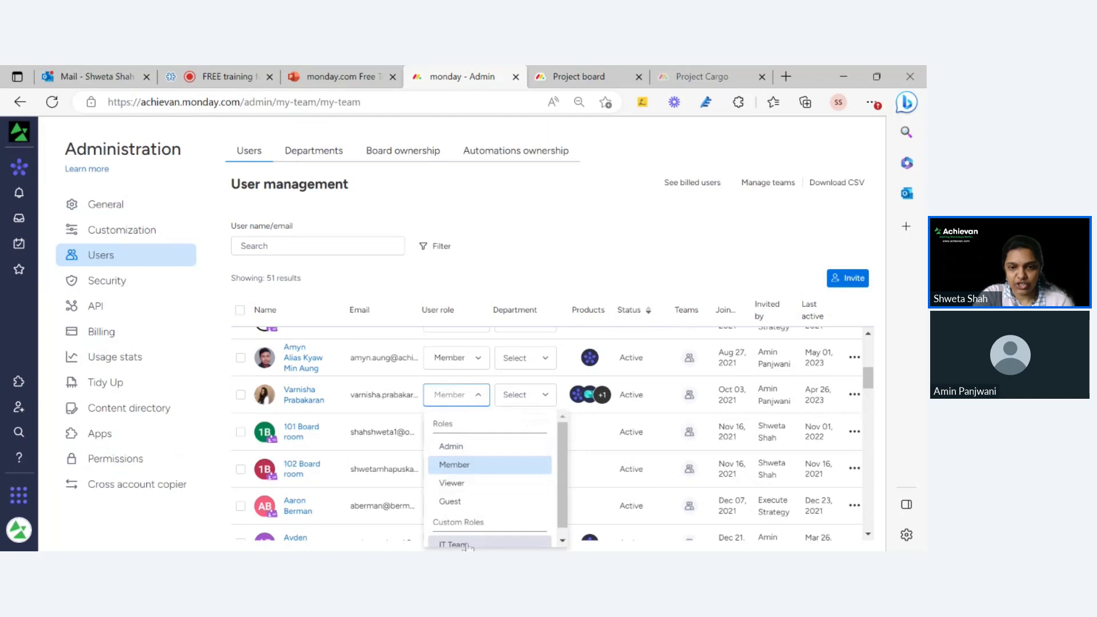
left_click(466, 544)
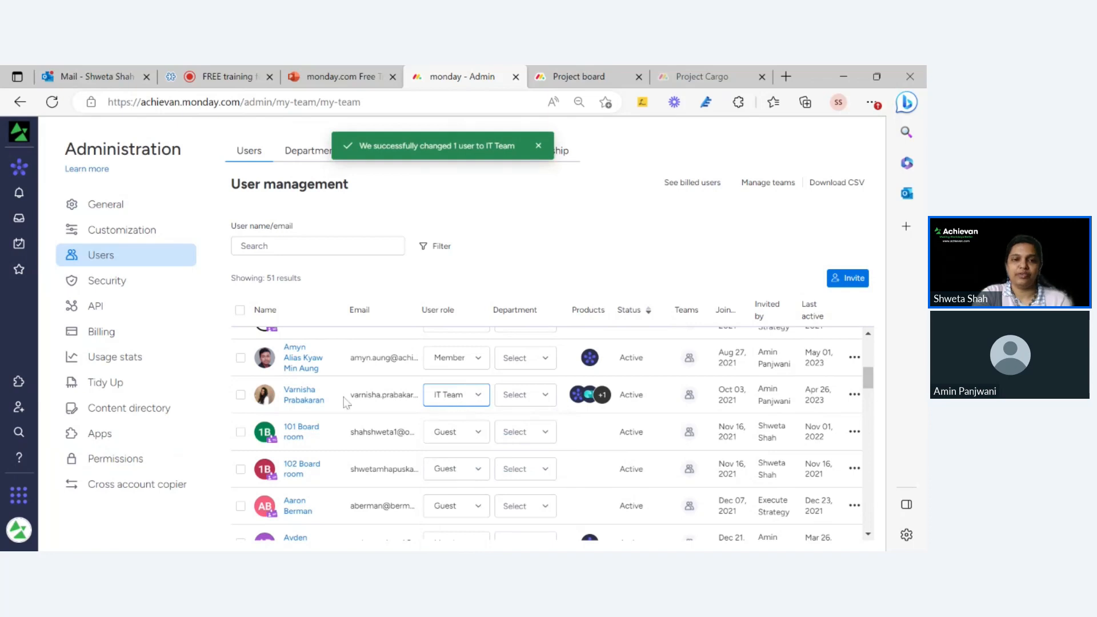
left_click(537, 147)
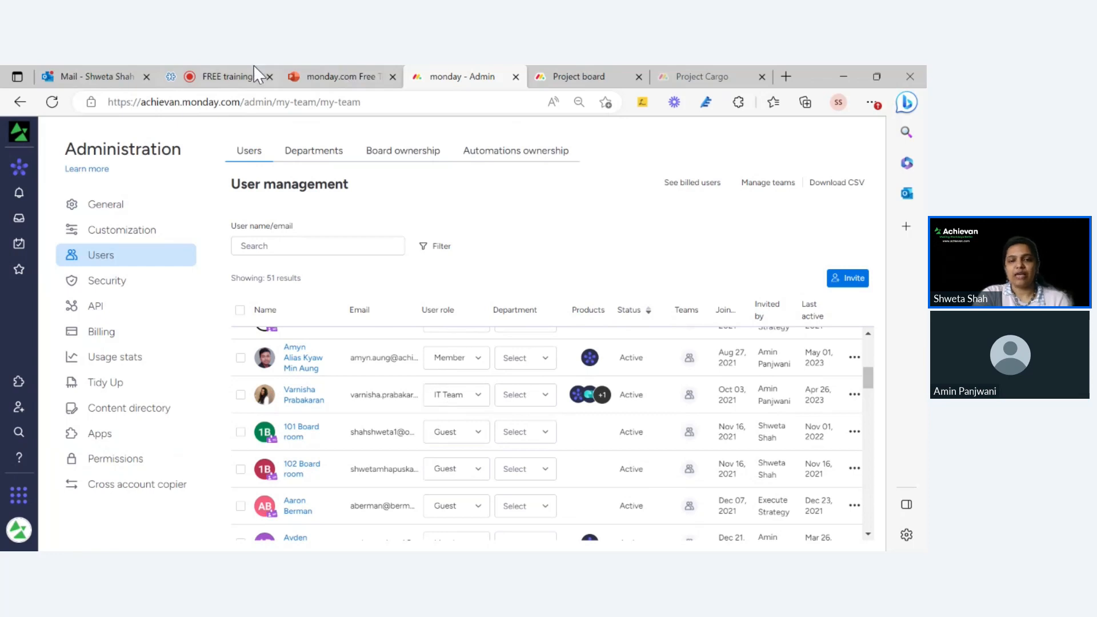
- Return to the account permissions and create a custom role named "Finance Team" based on the Member role
left_click(142, 458)
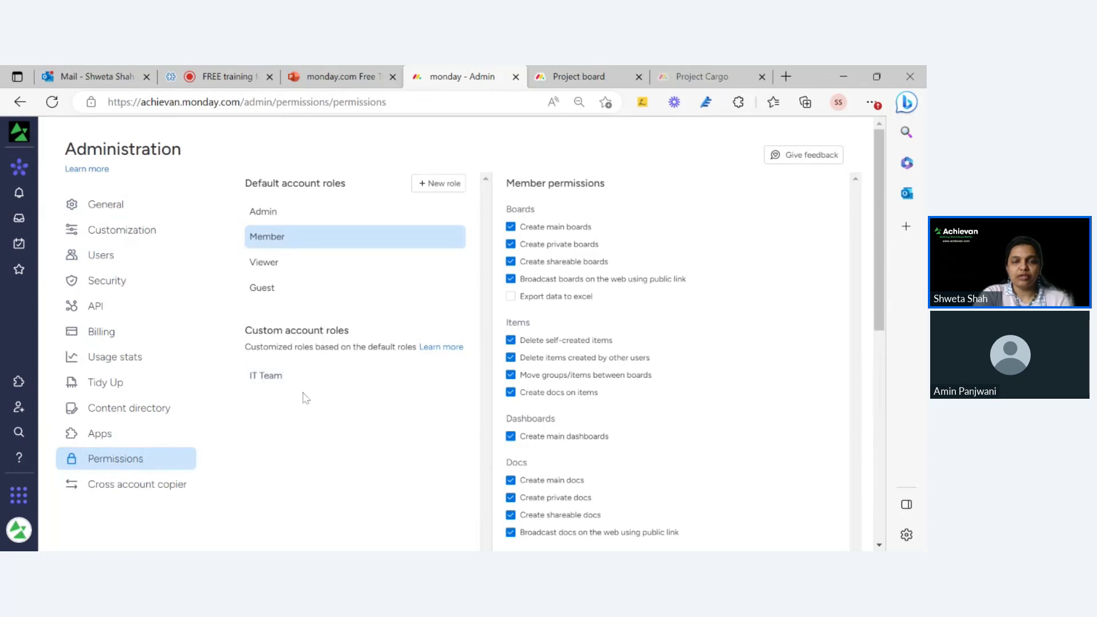
left_click(455, 188)
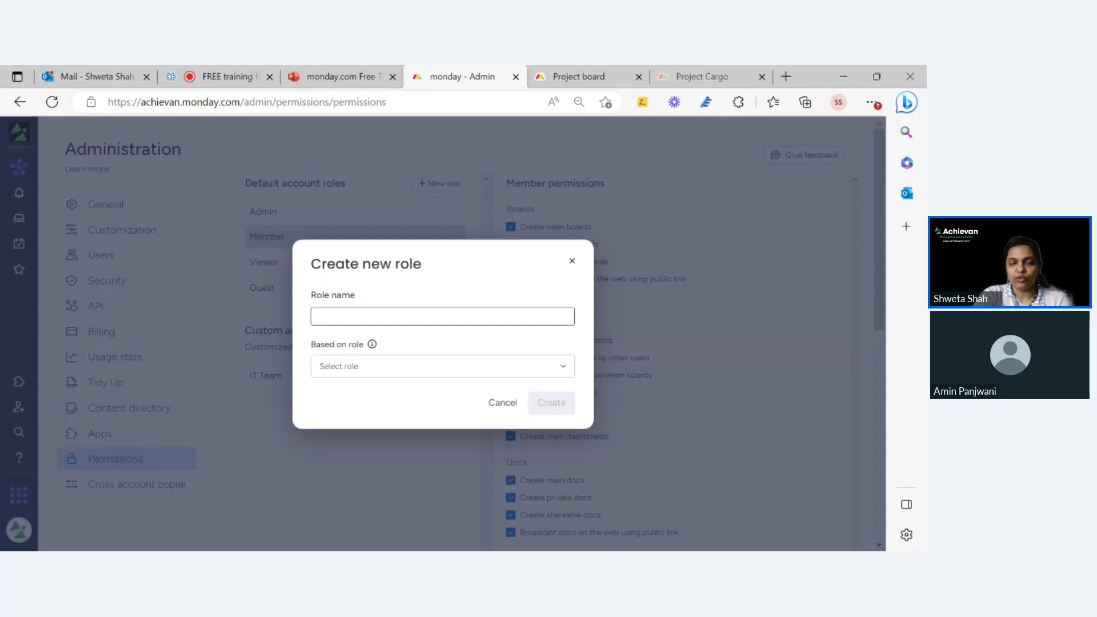
type("Fina")
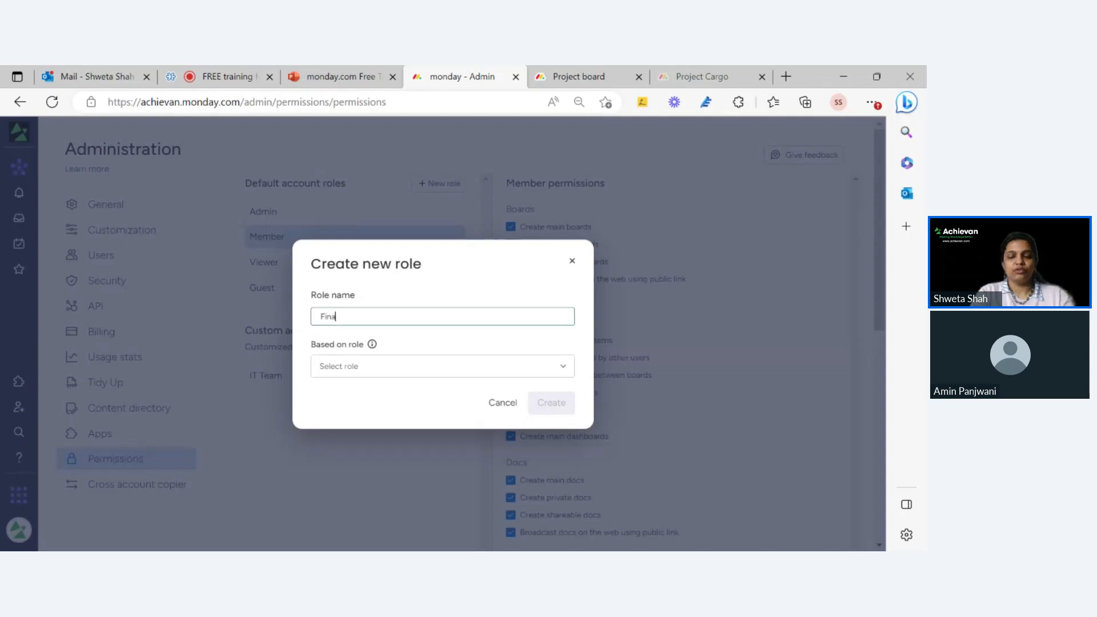
type("nce ")
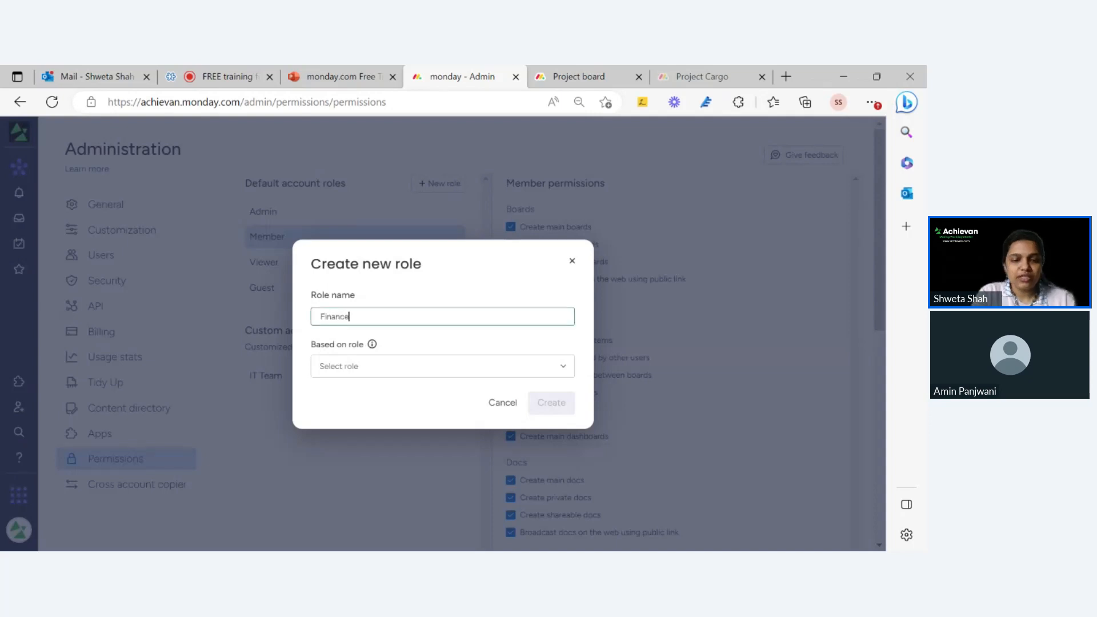
type("Tea")
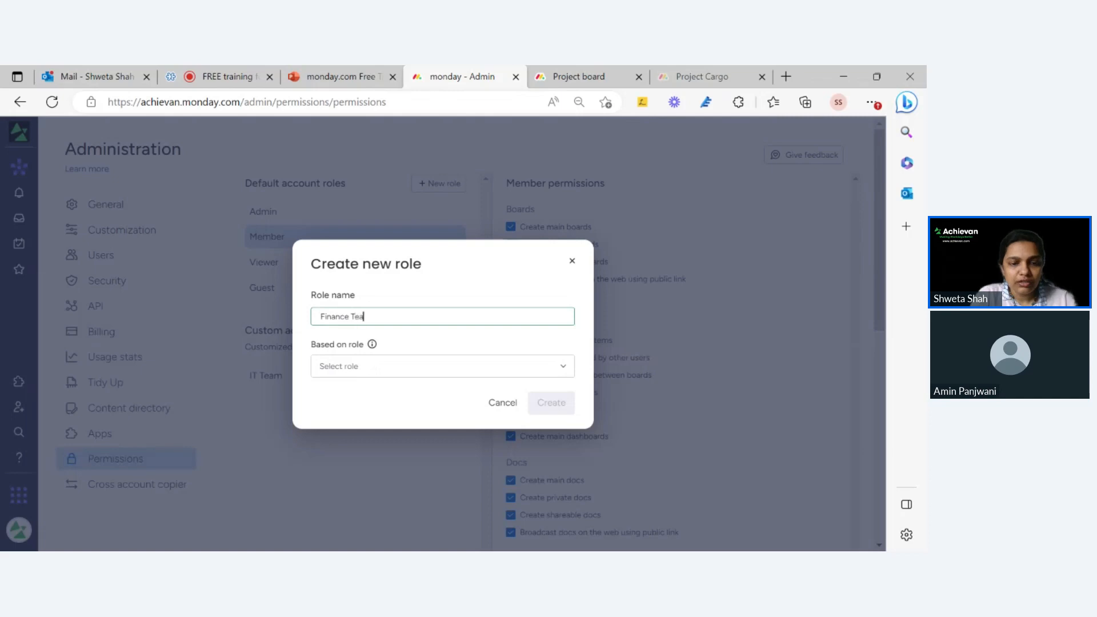
type("m")
left_click(392, 366)
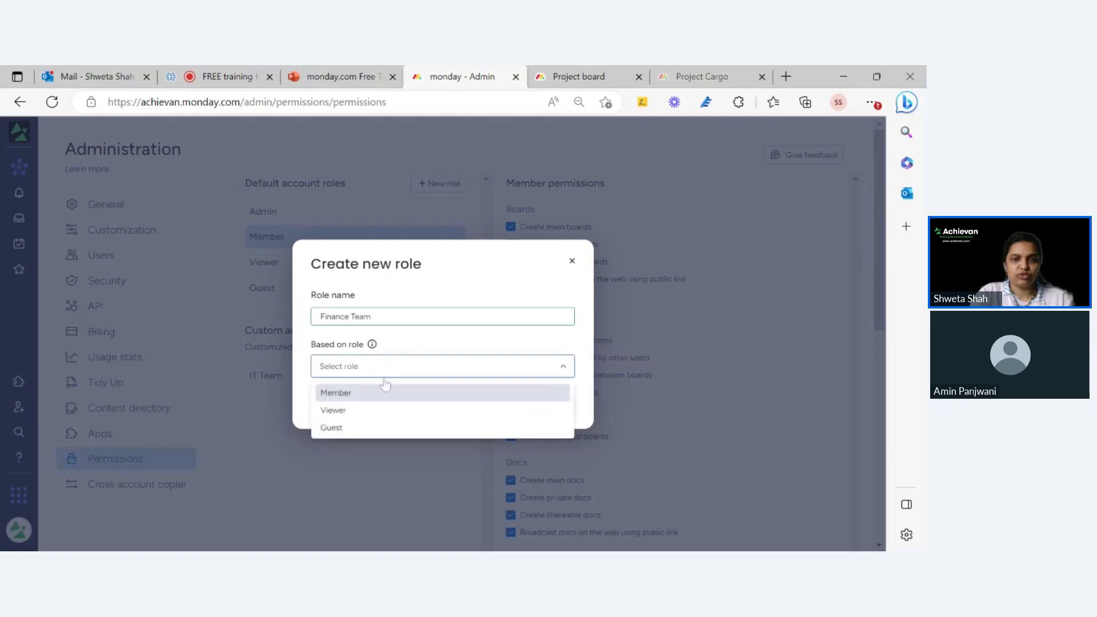
left_click(370, 394)
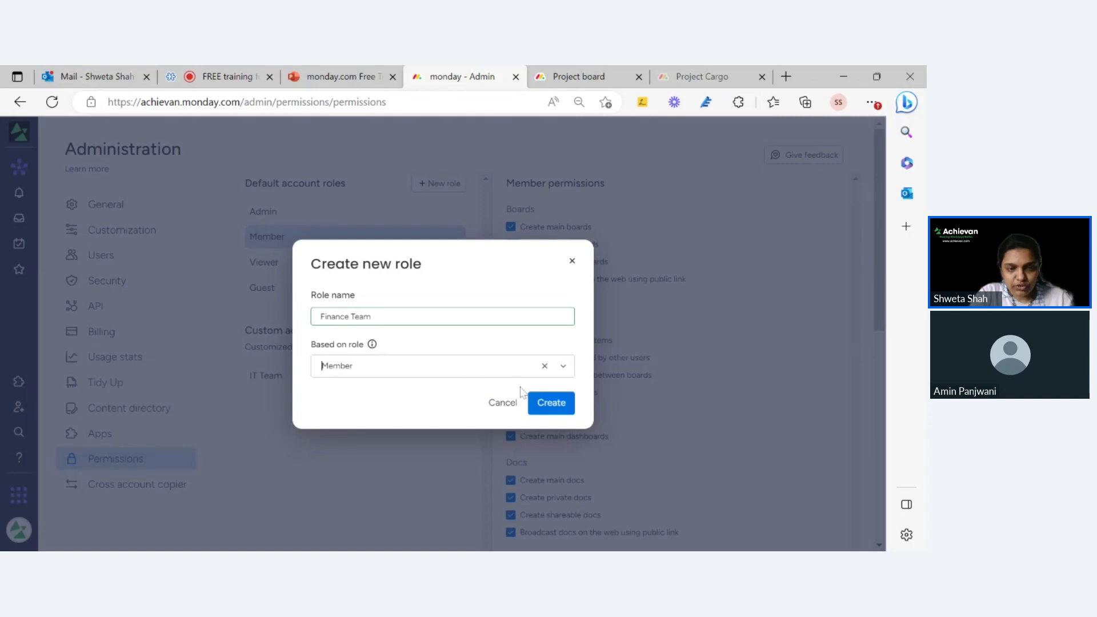
left_click(569, 409)
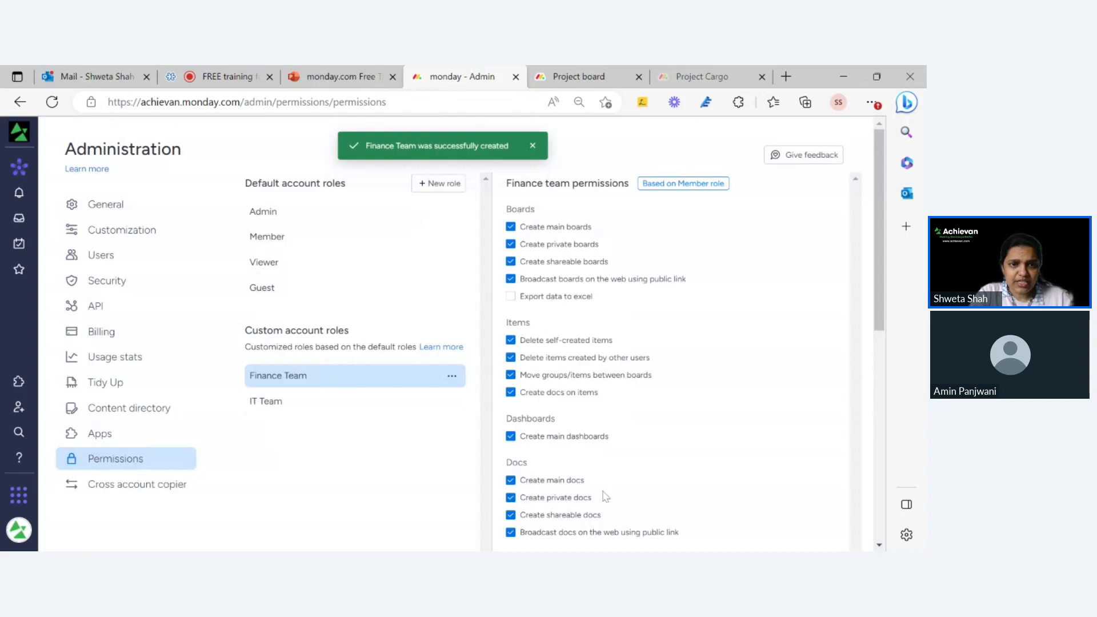
- Review the Finance Team role's board, item, docs, account and user management permissions
scroll(619, 452, "down", 4)
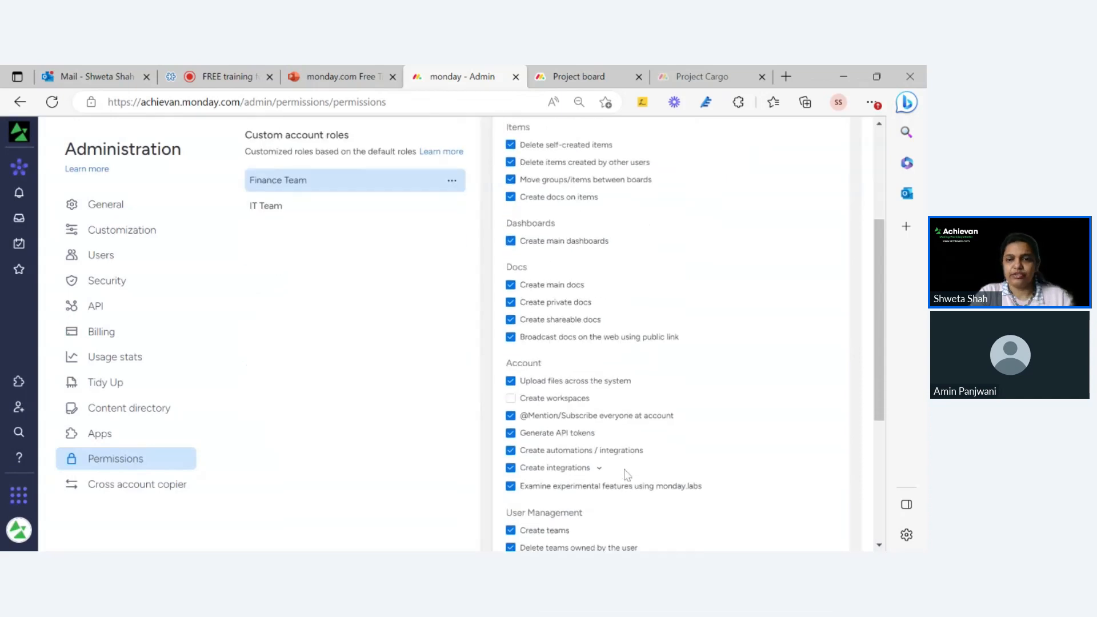
scroll(627, 473, "down", 3)
scroll(623, 471, "up", 6)
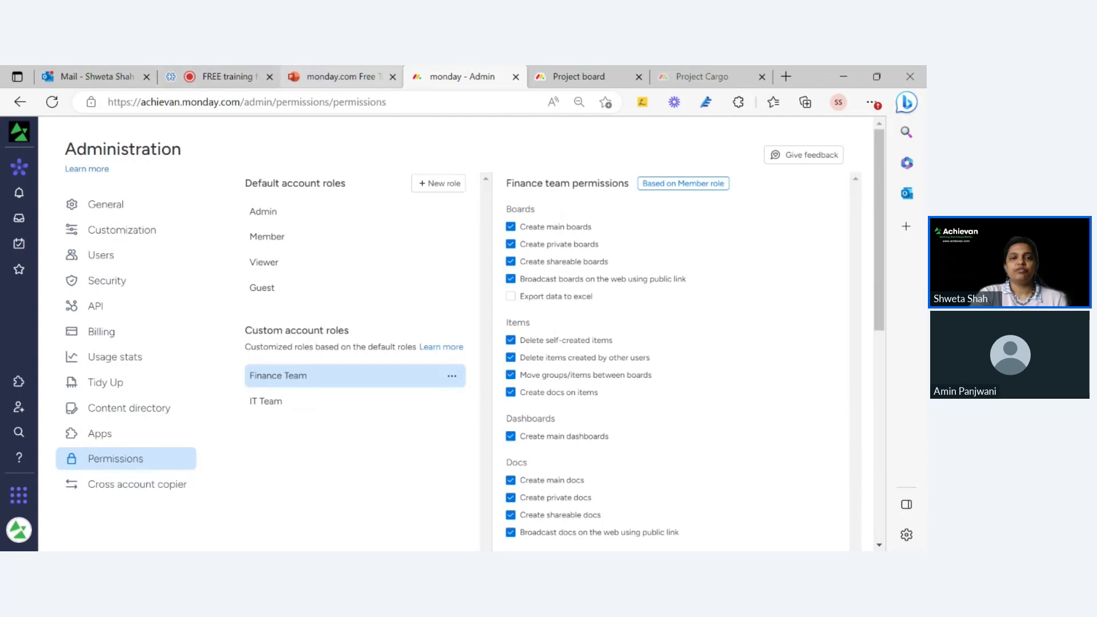
- Check the New Features slide in the presentation and return to the Member role's permissions in monday.com
left_click(316, 86)
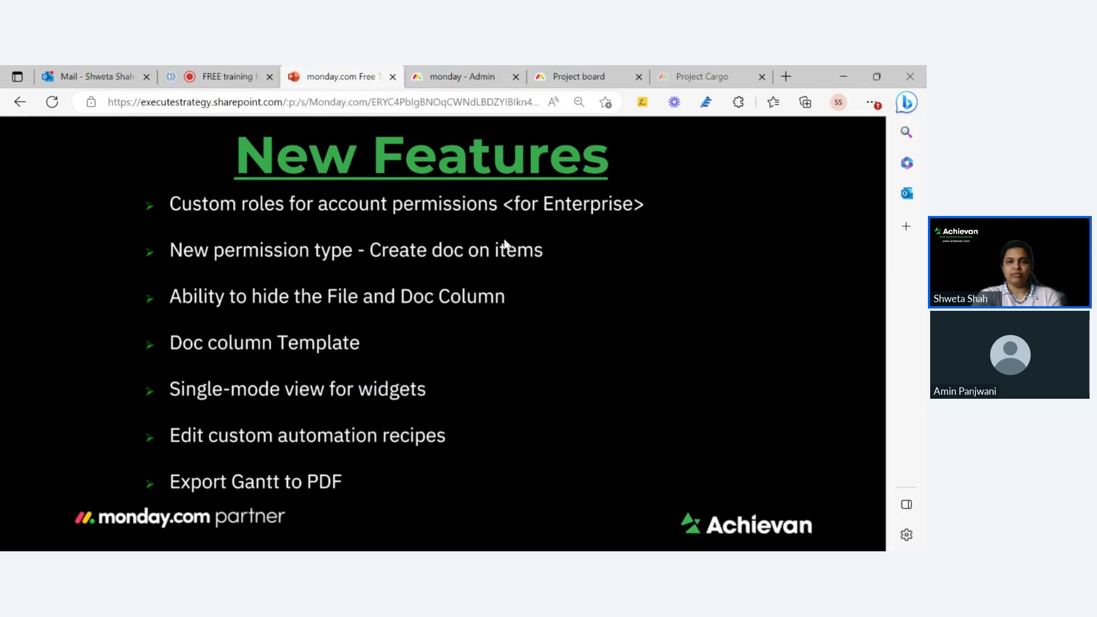
left_click(465, 82)
left_click(318, 243)
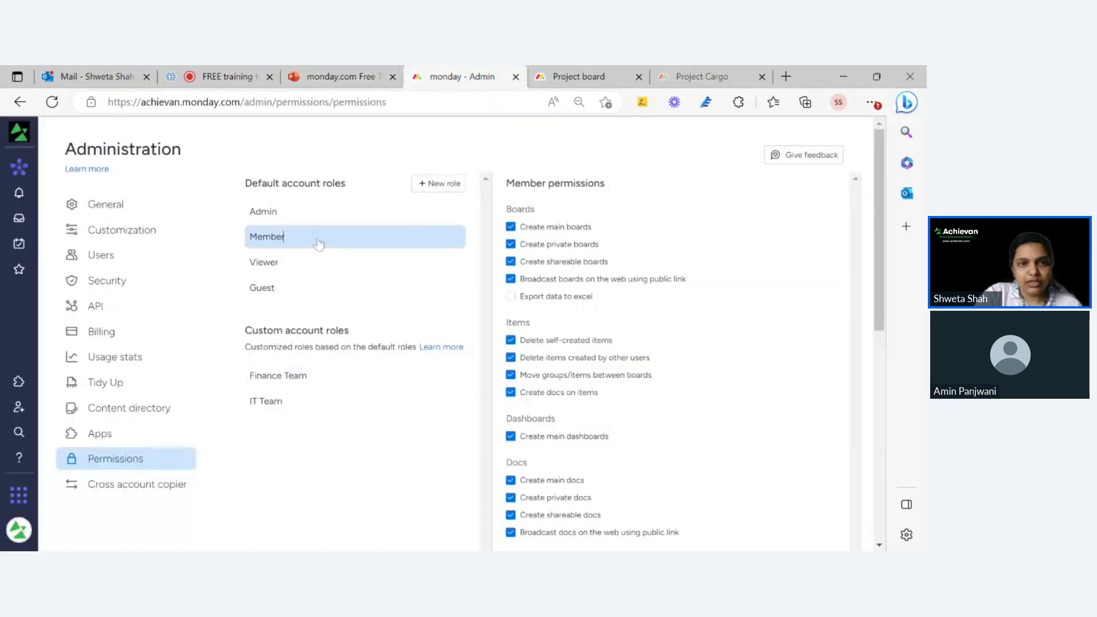
- Review the Member role's permissions from boards and items through user management, communication and admin privileges
scroll(600, 339, "down", 1)
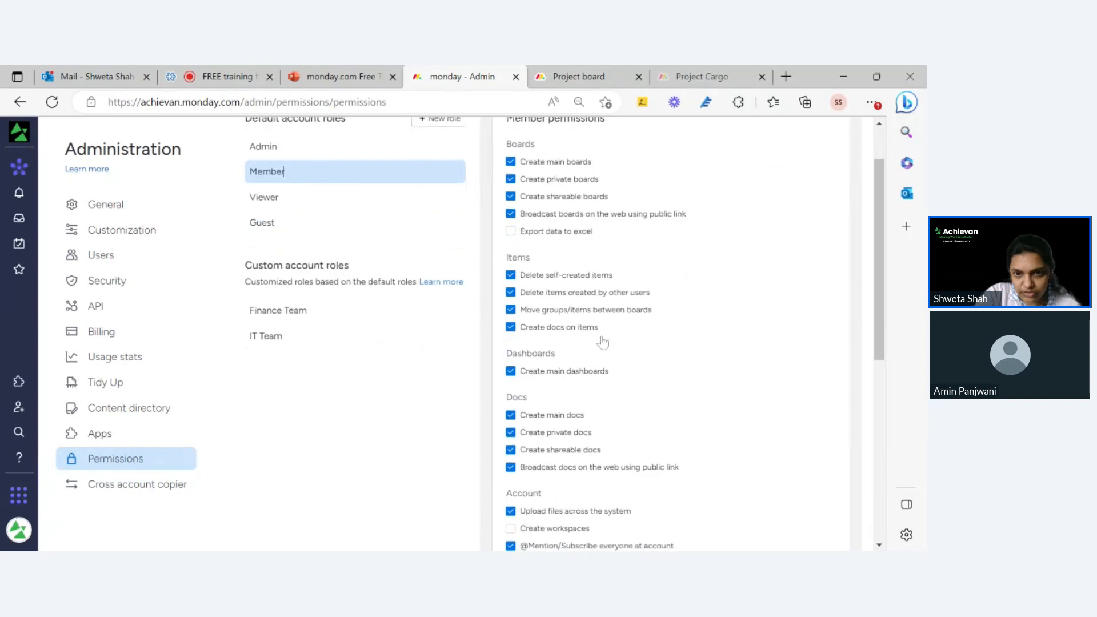
scroll(602, 343, "down", 4)
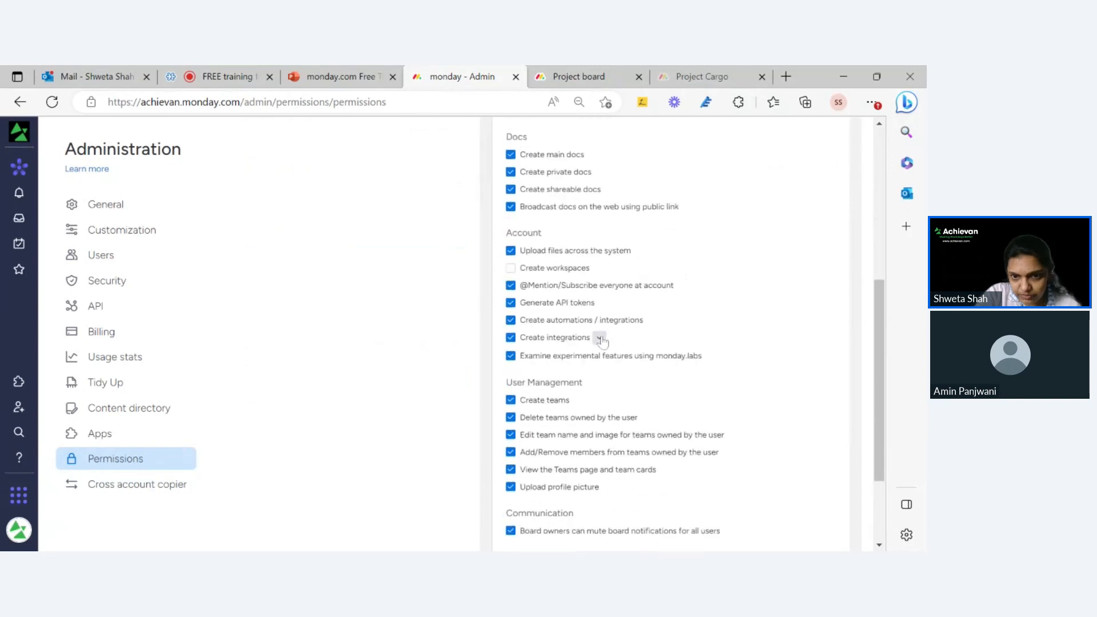
scroll(602, 340, "down", 2)
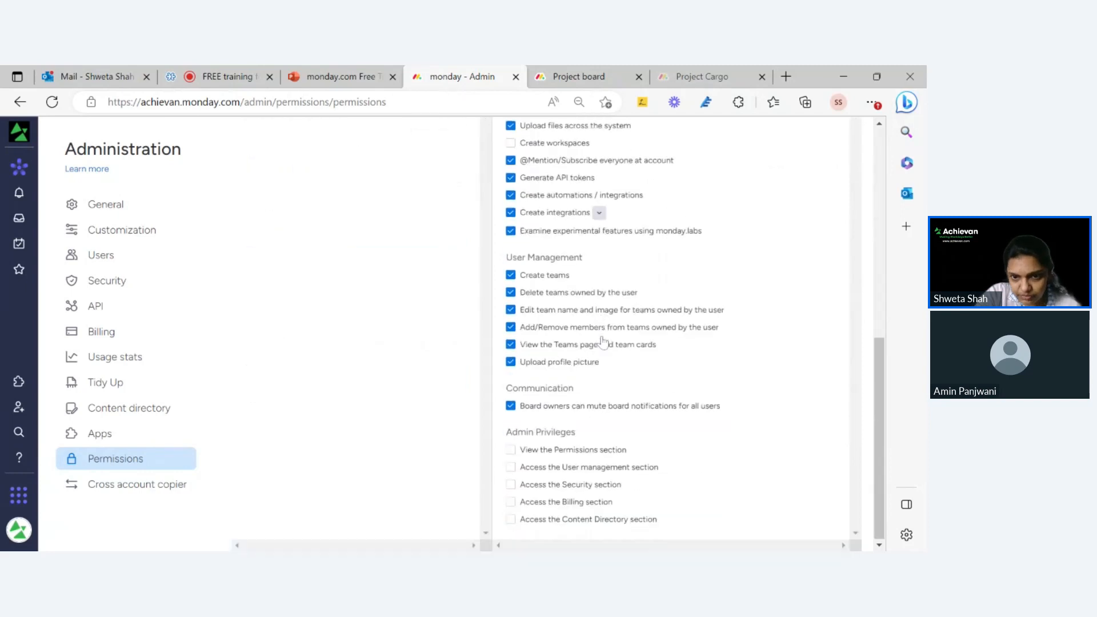
scroll(603, 340, "up", 4)
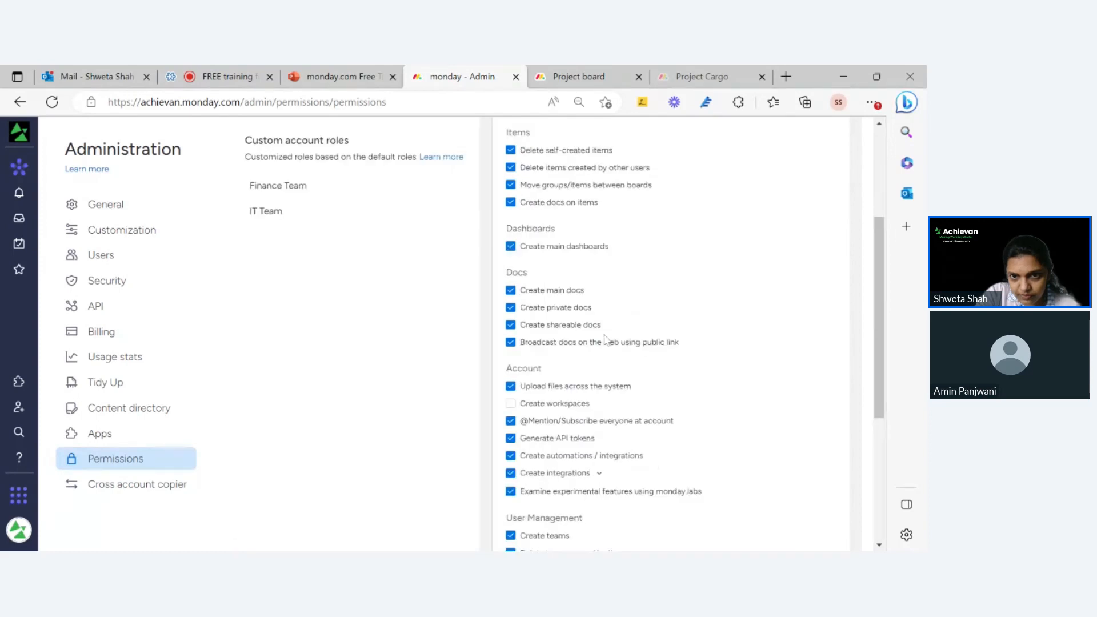
scroll(625, 357, "up", 1)
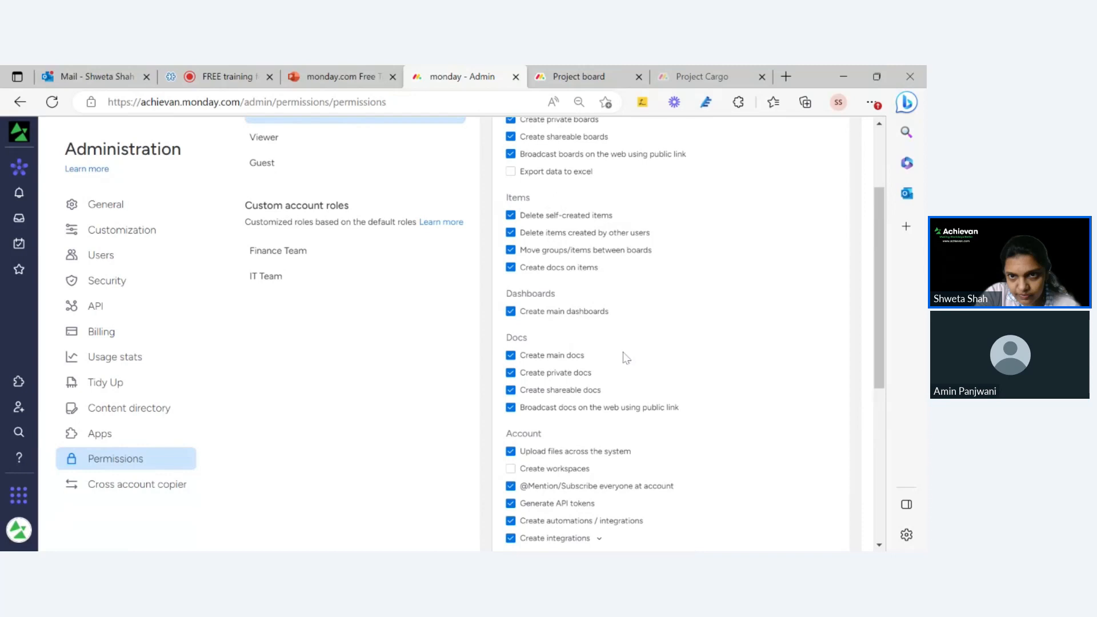
scroll(626, 358, "up", 3)
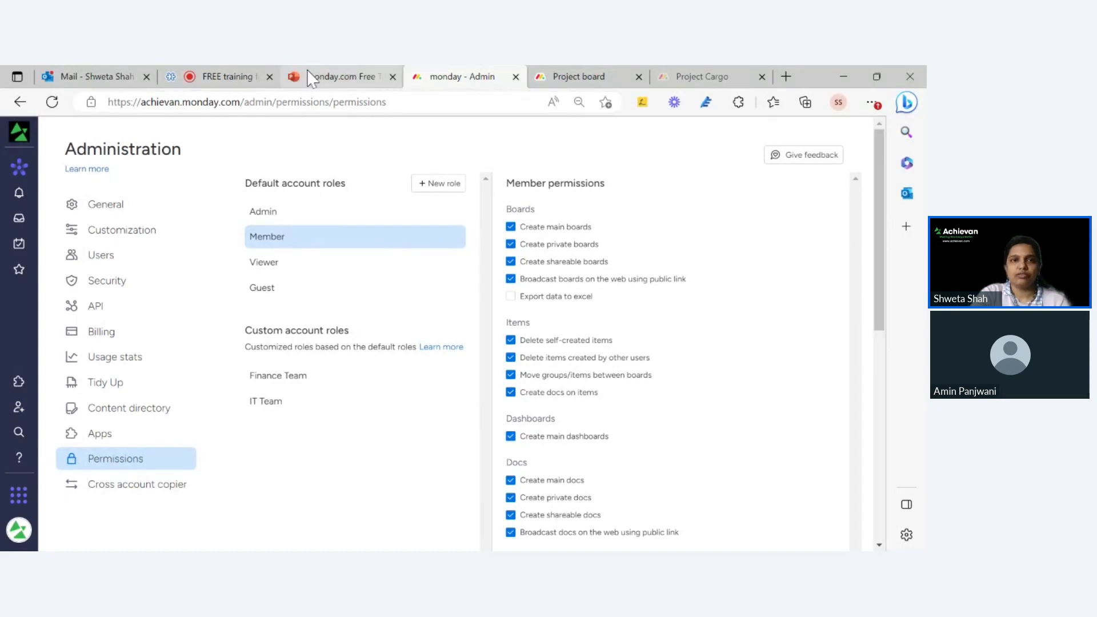
- Check the New Features slide in the presentation and switch to the Project board in monday.com
left_click(320, 76)
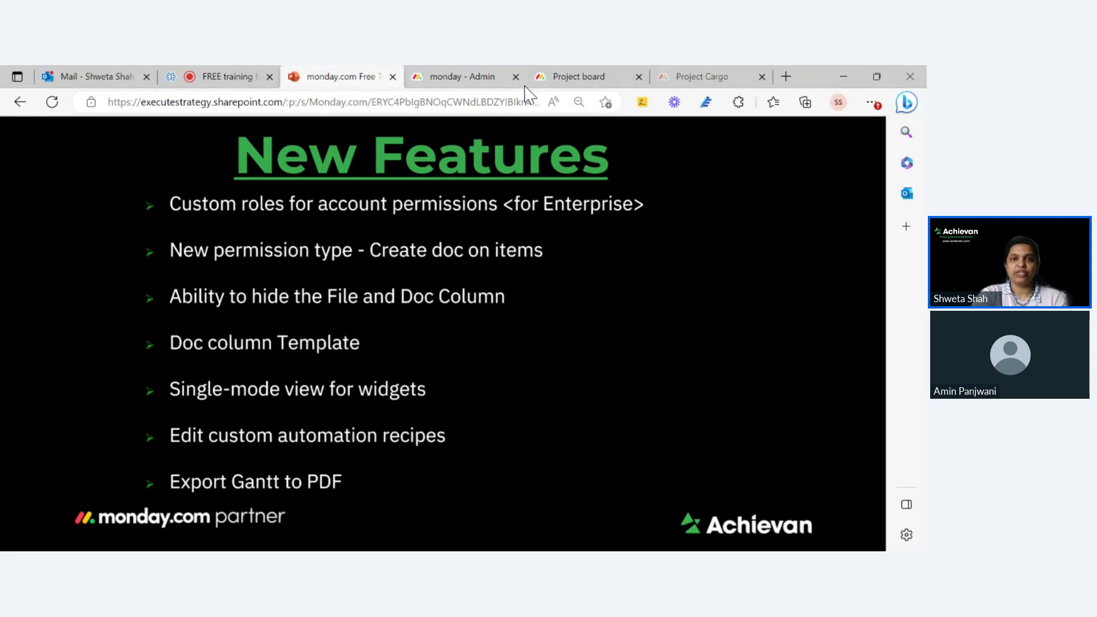
left_click(490, 80)
left_click(580, 76)
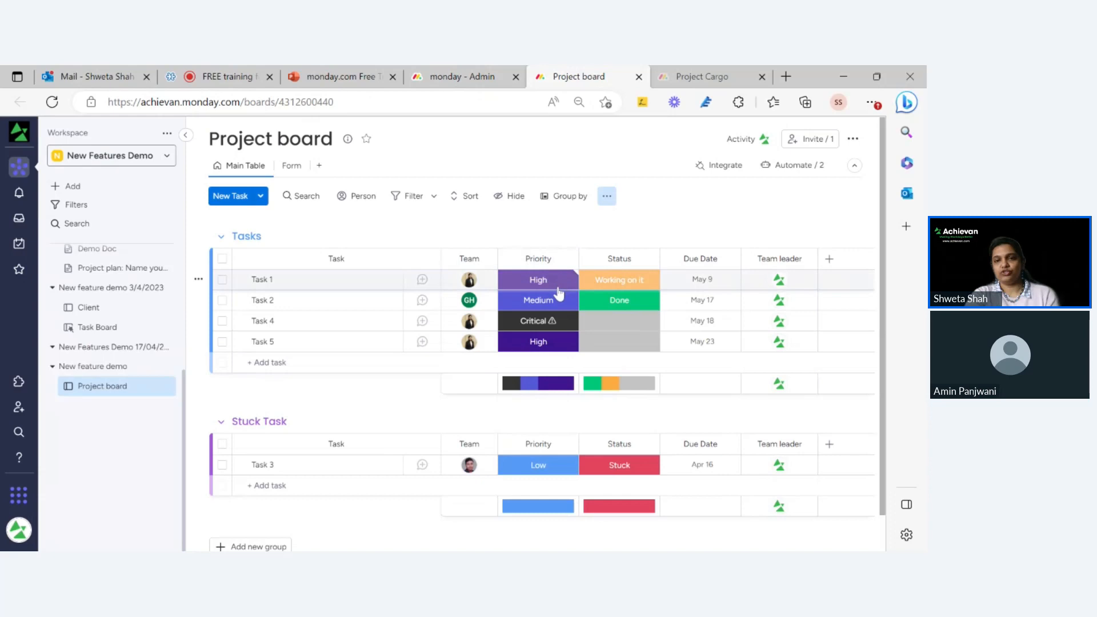
- Examine the settings options available for the Priority column and close them without changing anything
left_click(568, 260)
mouse_move(703, 307)
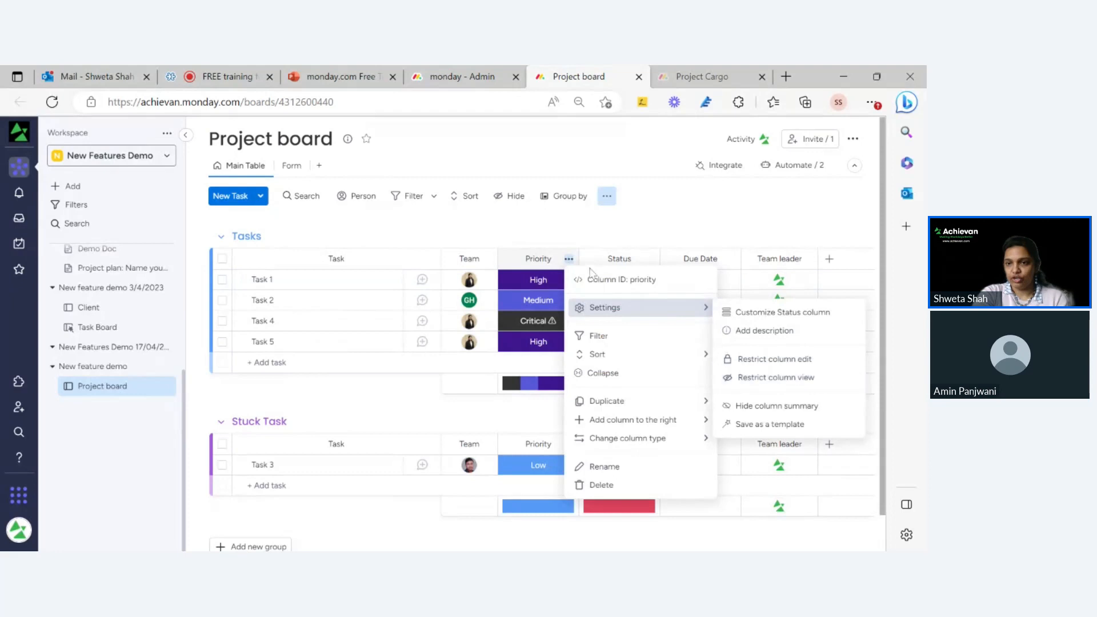
left_click(591, 242)
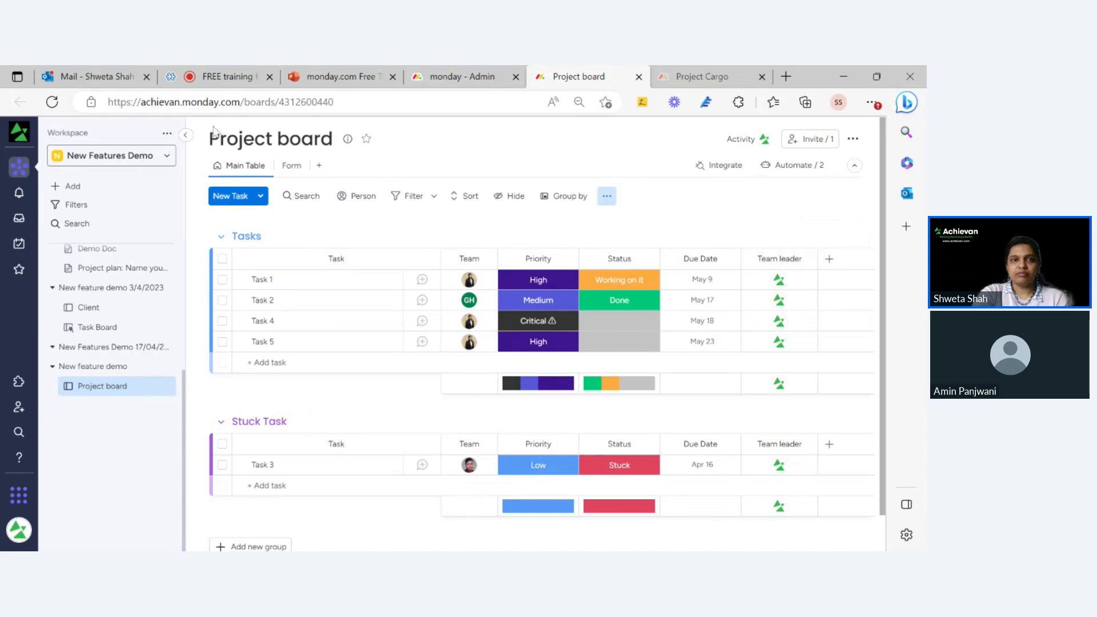
- Collapse the workspace sidebar and add a Files column and a monday Doc column to the Project board
left_click(185, 135)
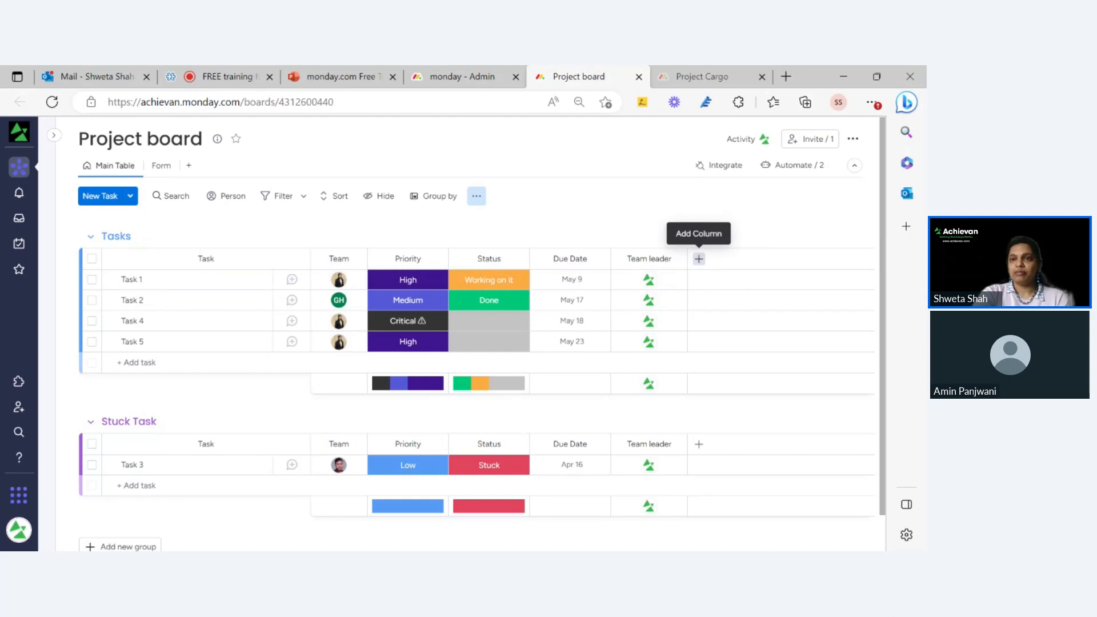
left_click(698, 258)
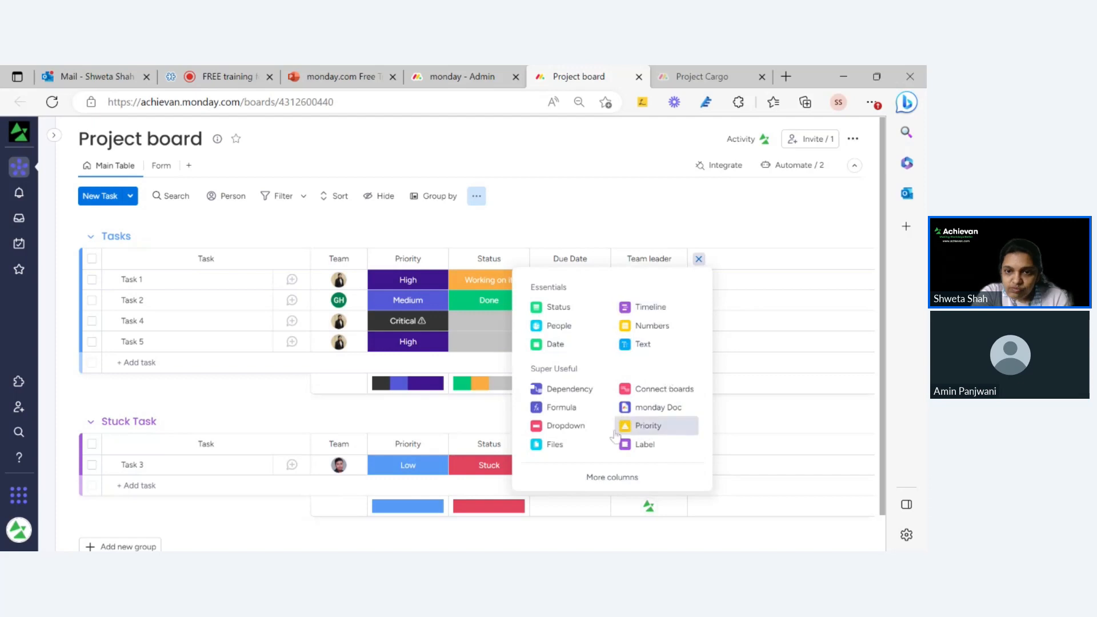
left_click(555, 444)
left_click(782, 260)
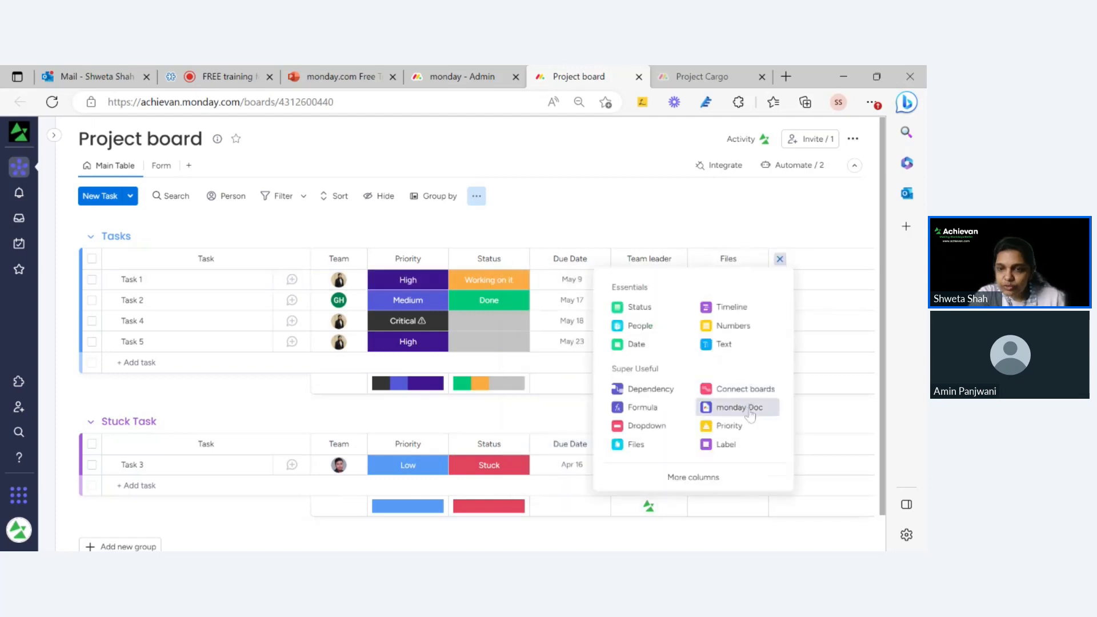
left_click(750, 414)
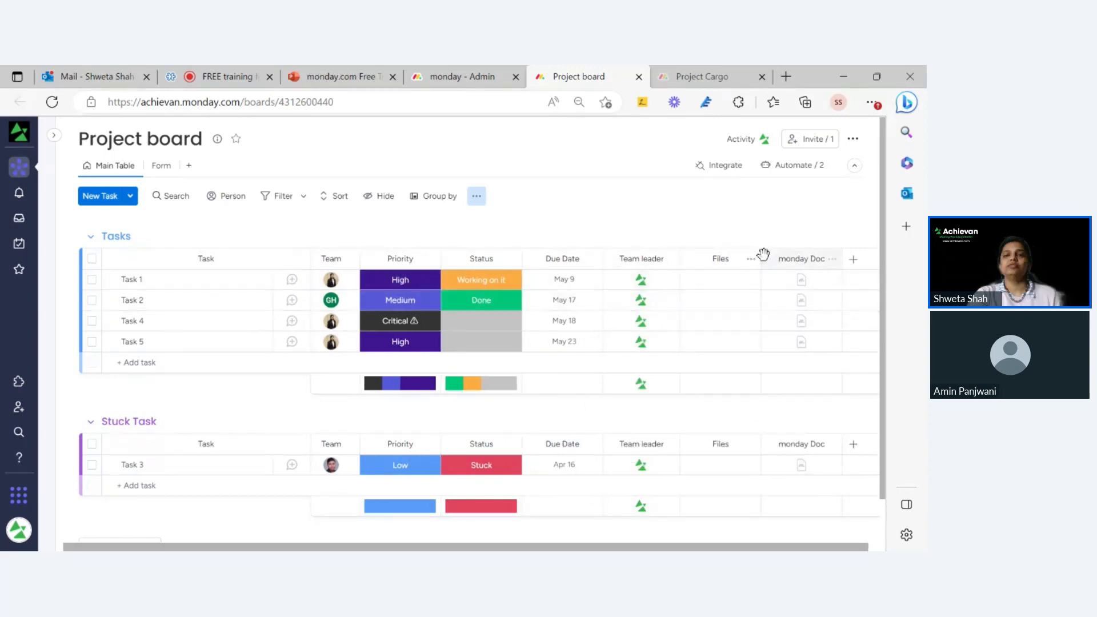
- Restrict viewing of the Files column, keeping only the default person allowed to see it
left_click(750, 260)
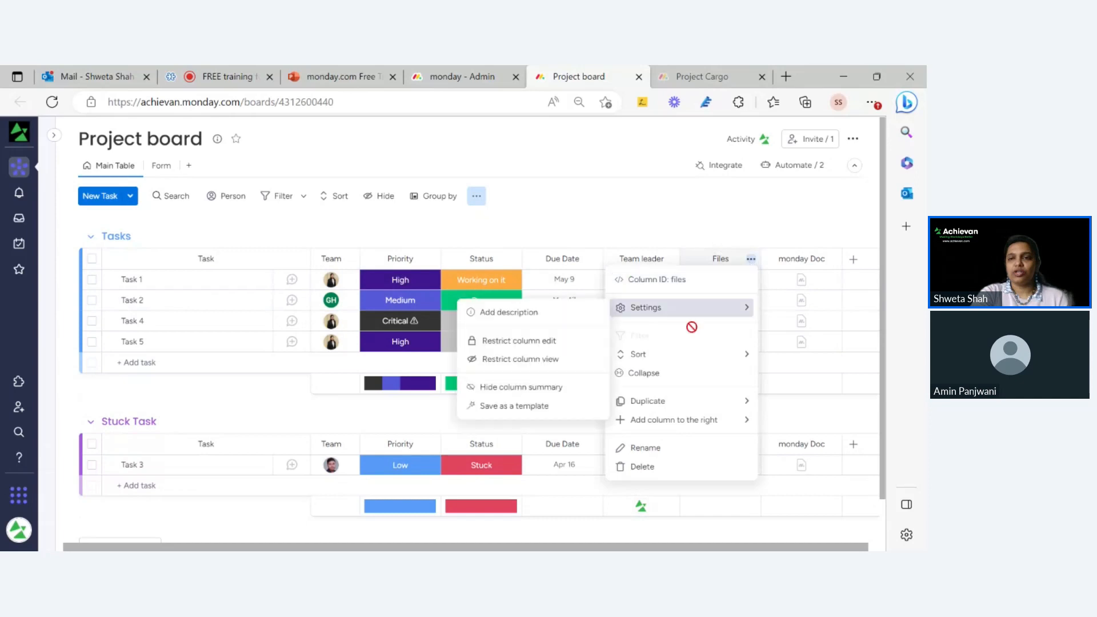
mouse_move(654, 313)
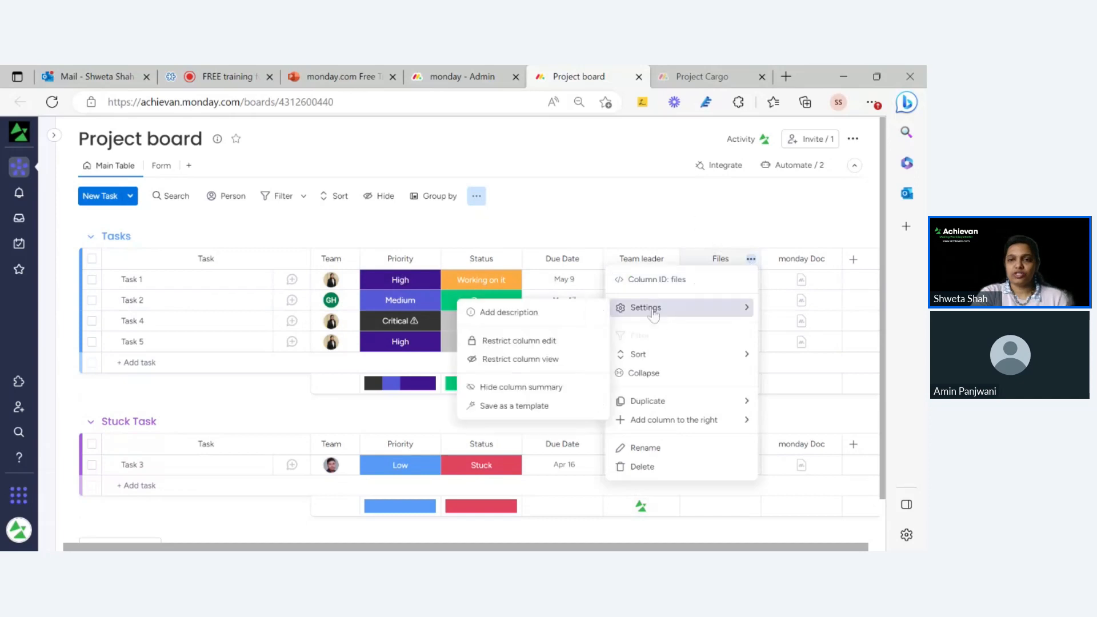
left_click(537, 360)
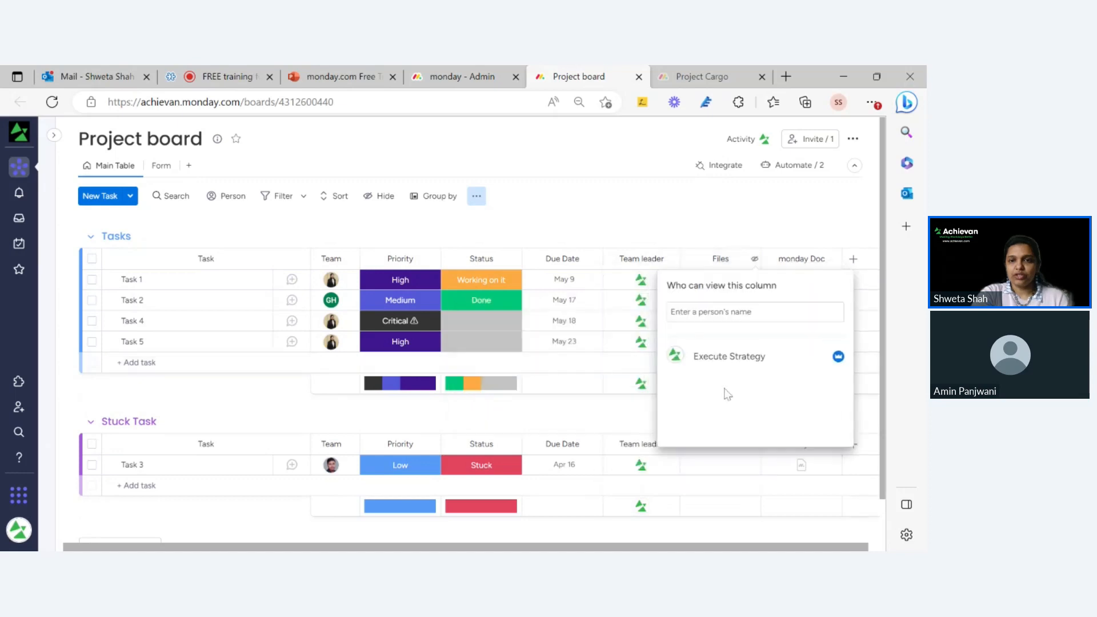
left_click(725, 224)
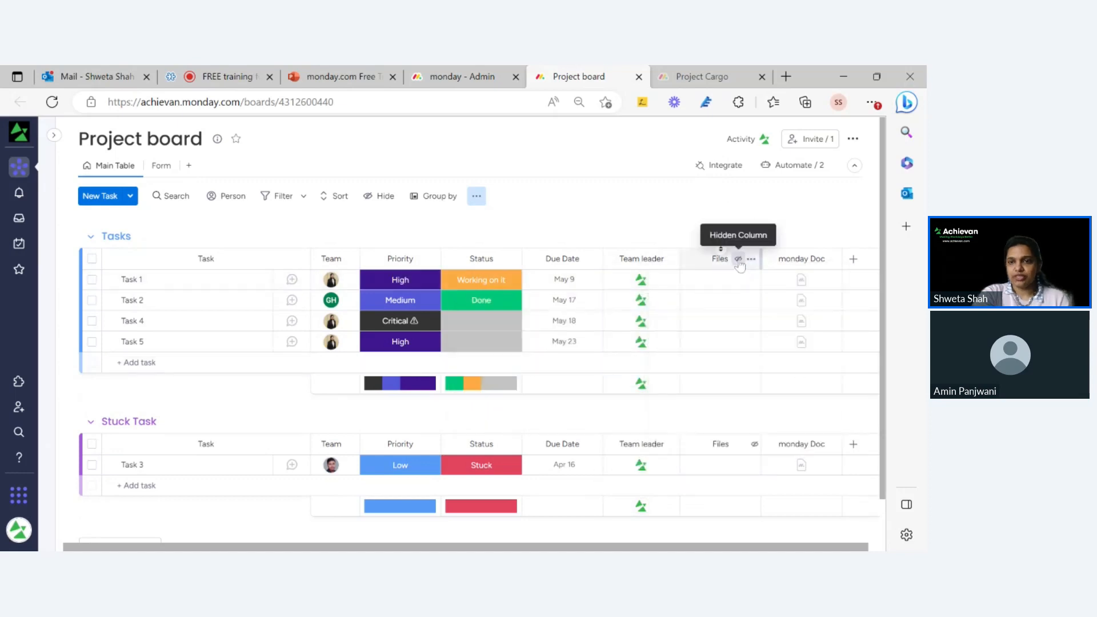
- Remove the view restriction from the Files column
left_click(750, 258)
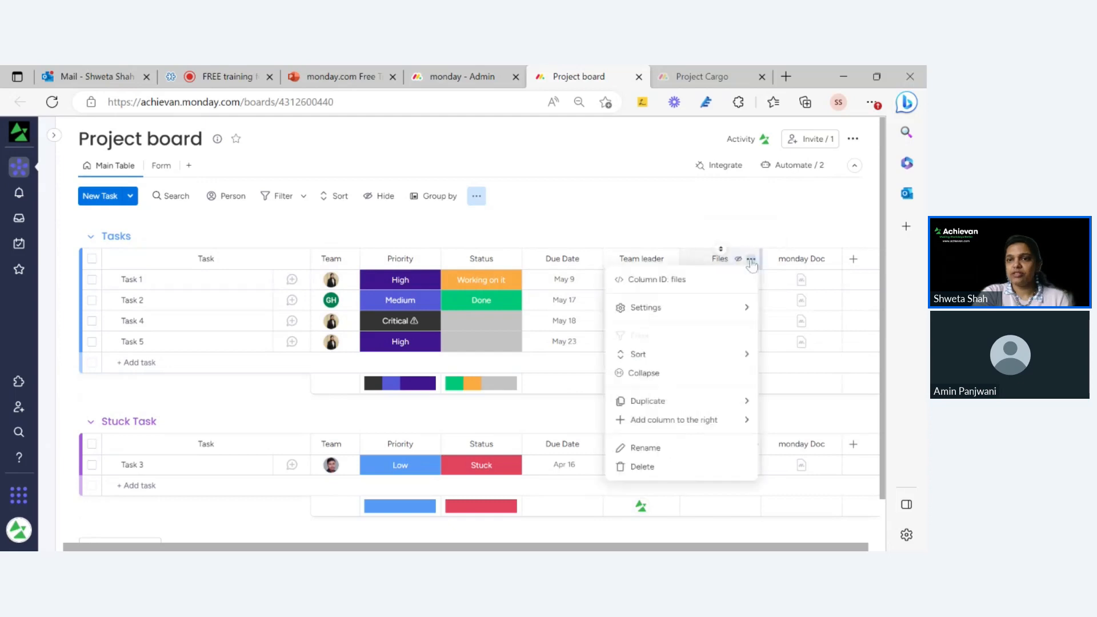
mouse_move(692, 309)
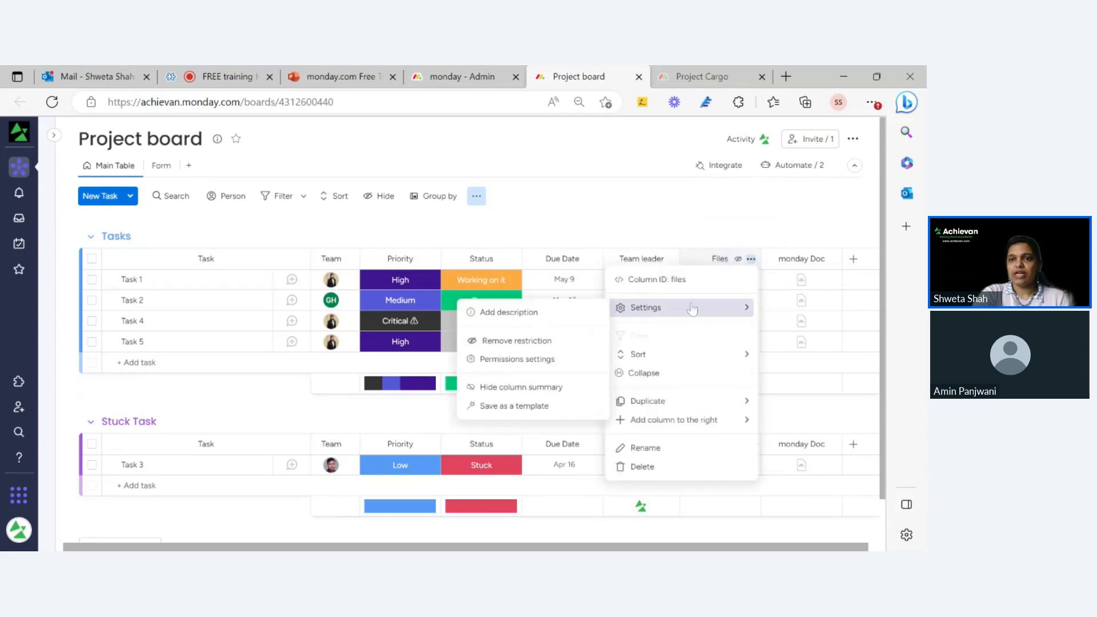
left_click(546, 345)
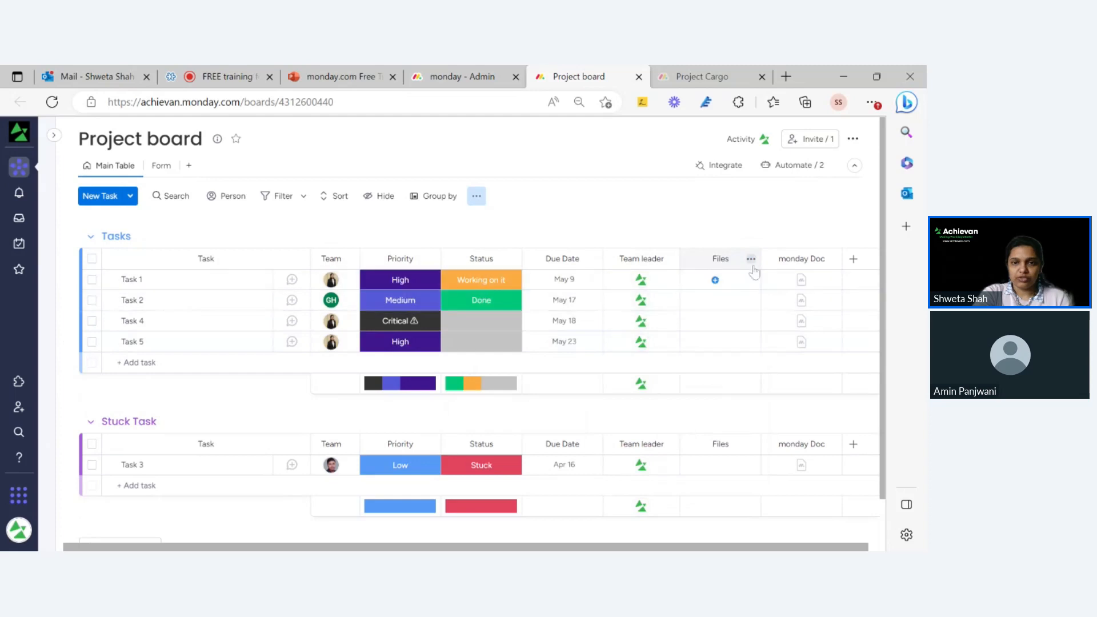
- Restrict editing of the Files column, keeping only the default person allowed to edit it
left_click(751, 260)
mouse_move(683, 309)
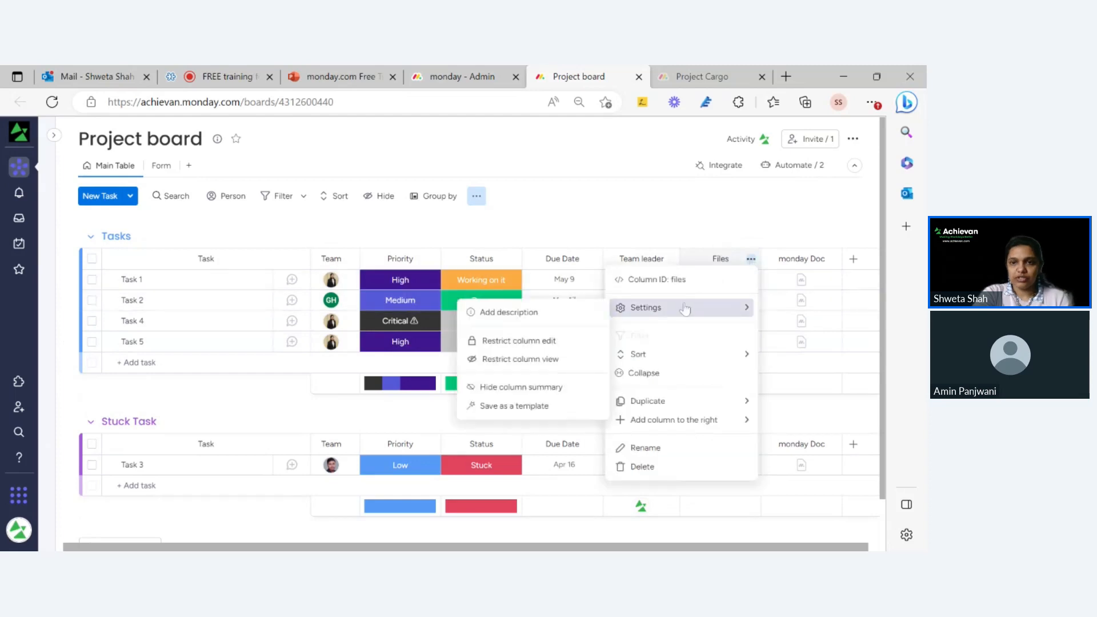
left_click(508, 341)
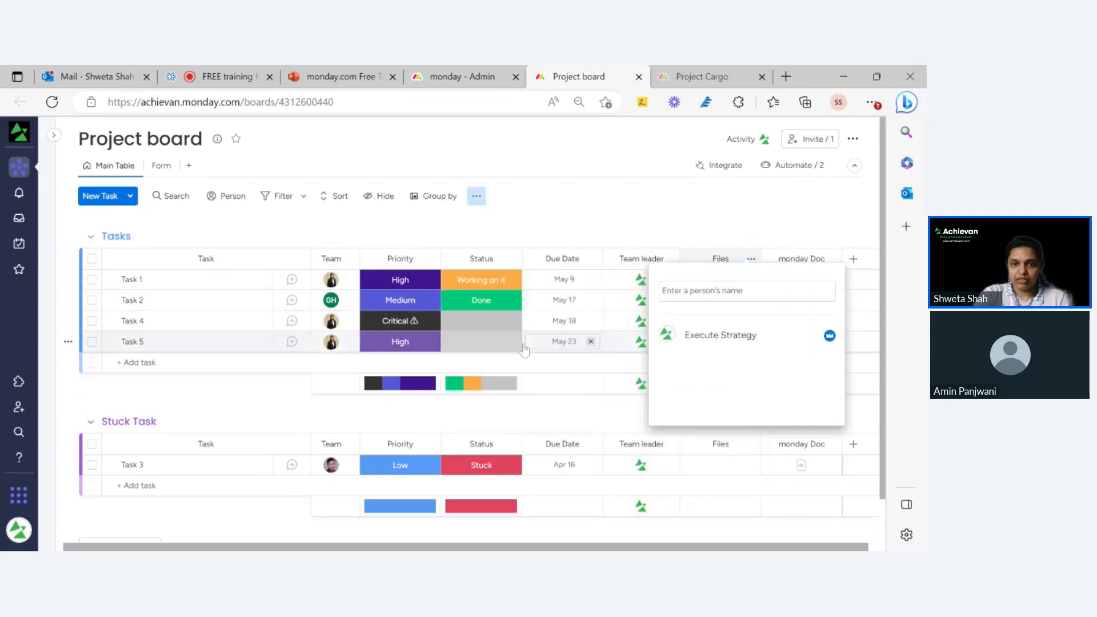
left_click(782, 212)
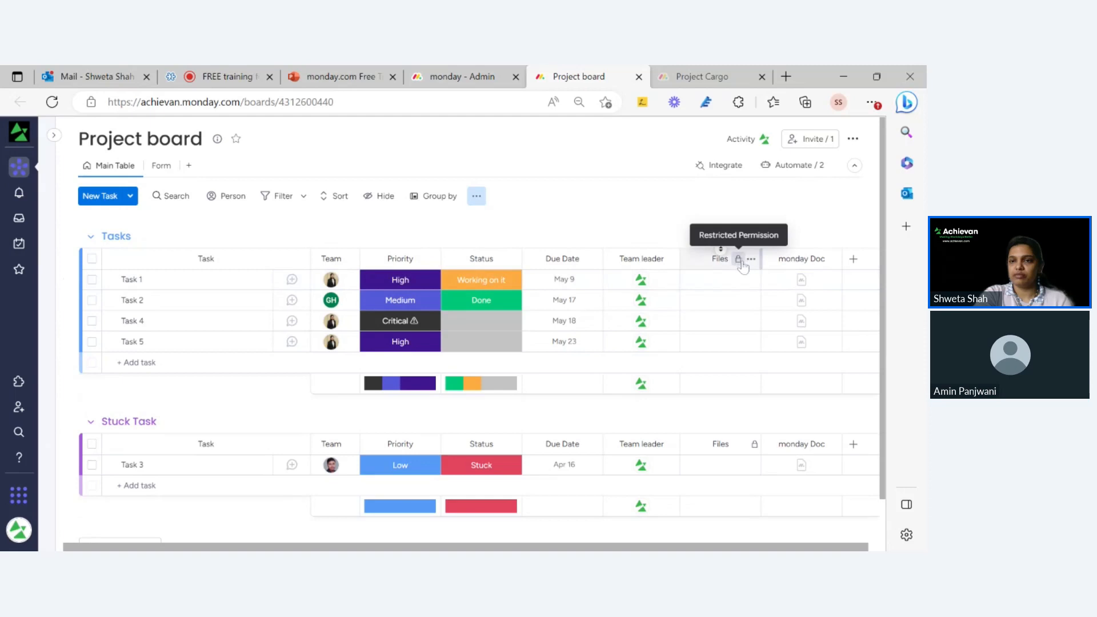
- Check the New Features slide again, then open the Project Cargo board with its workspace sidebar collapsed
left_click(365, 76)
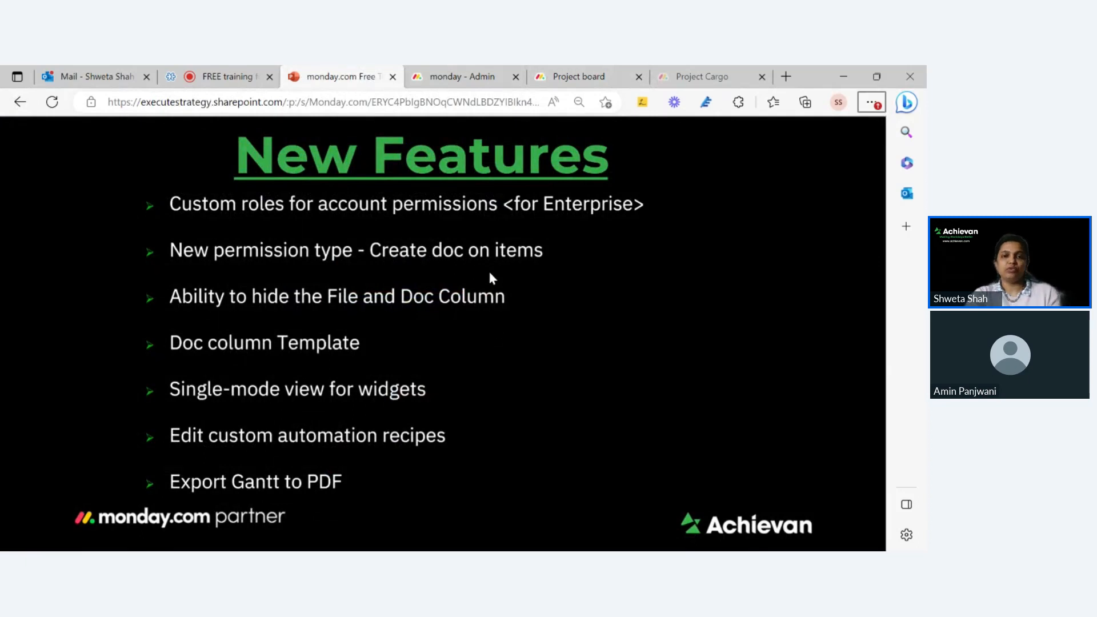
key("alt+Tab")
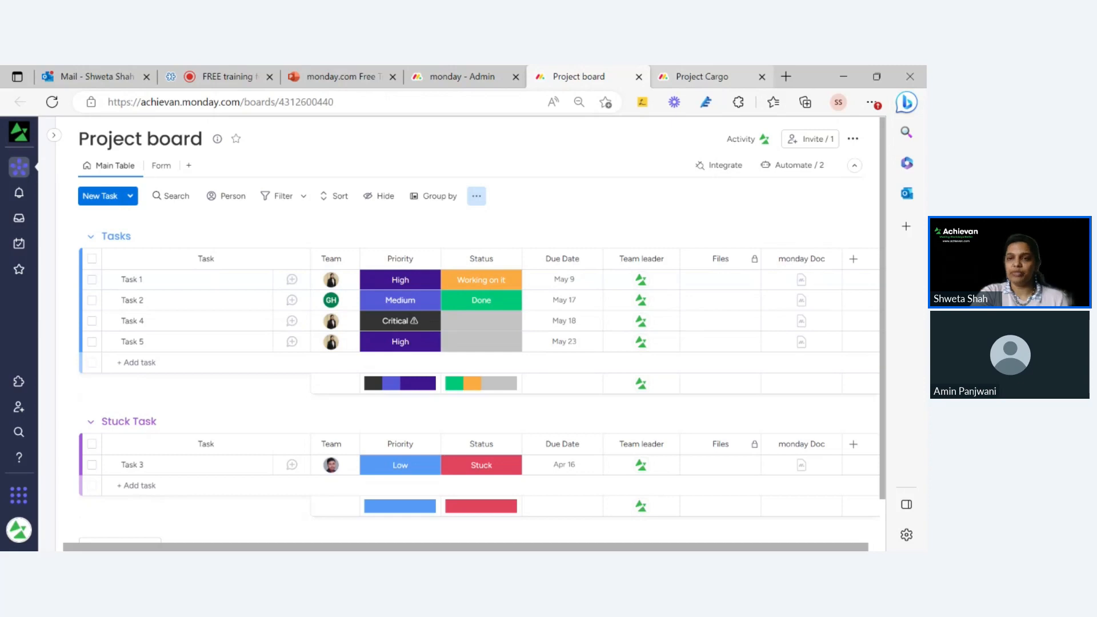
left_click(705, 74)
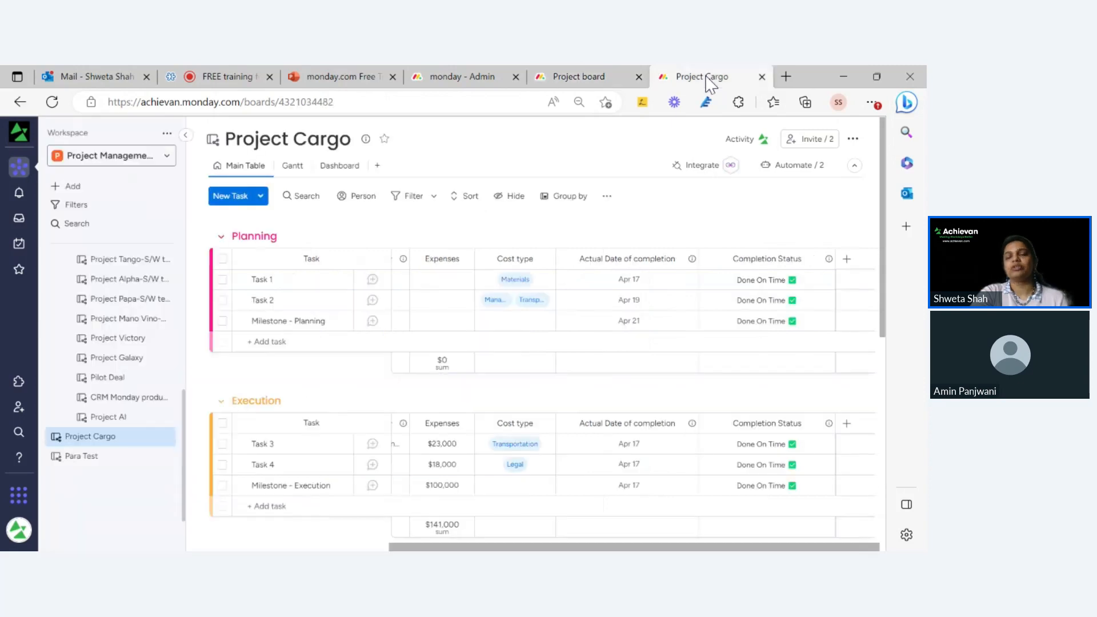
left_click(183, 138)
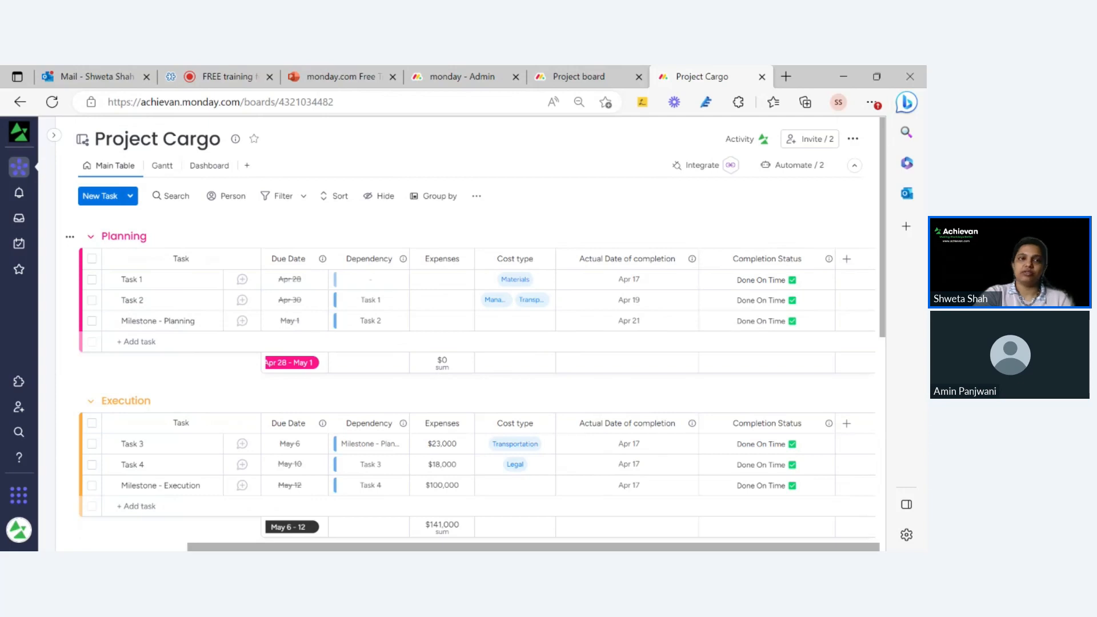
- Add a monday Doc column to the Project Cargo board and create a blank doc for Task 1
left_click(847, 259)
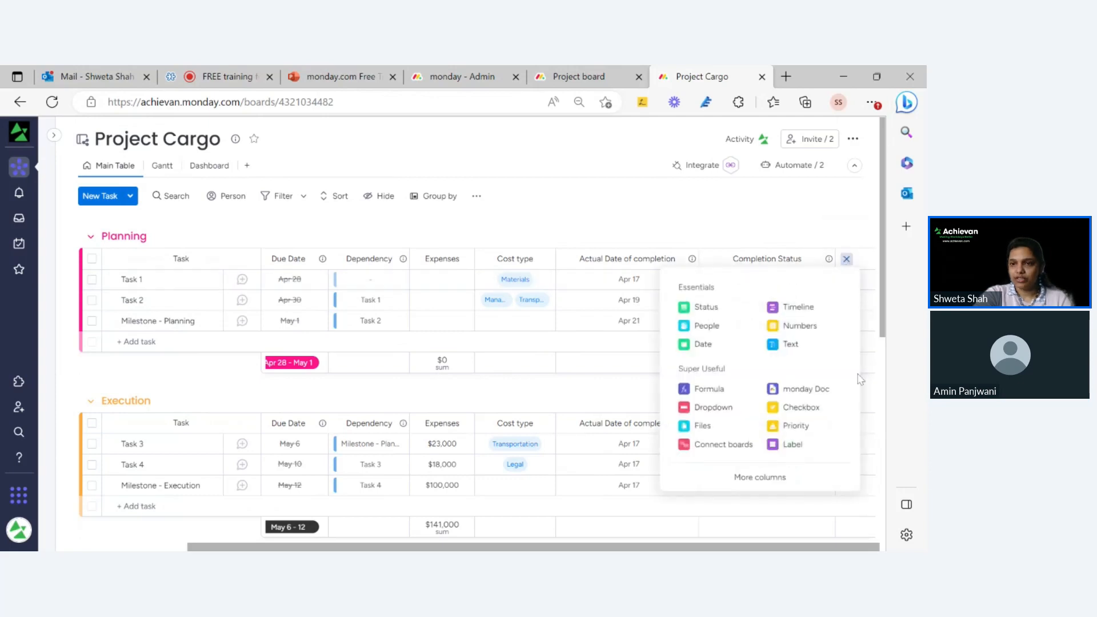
left_click(817, 390)
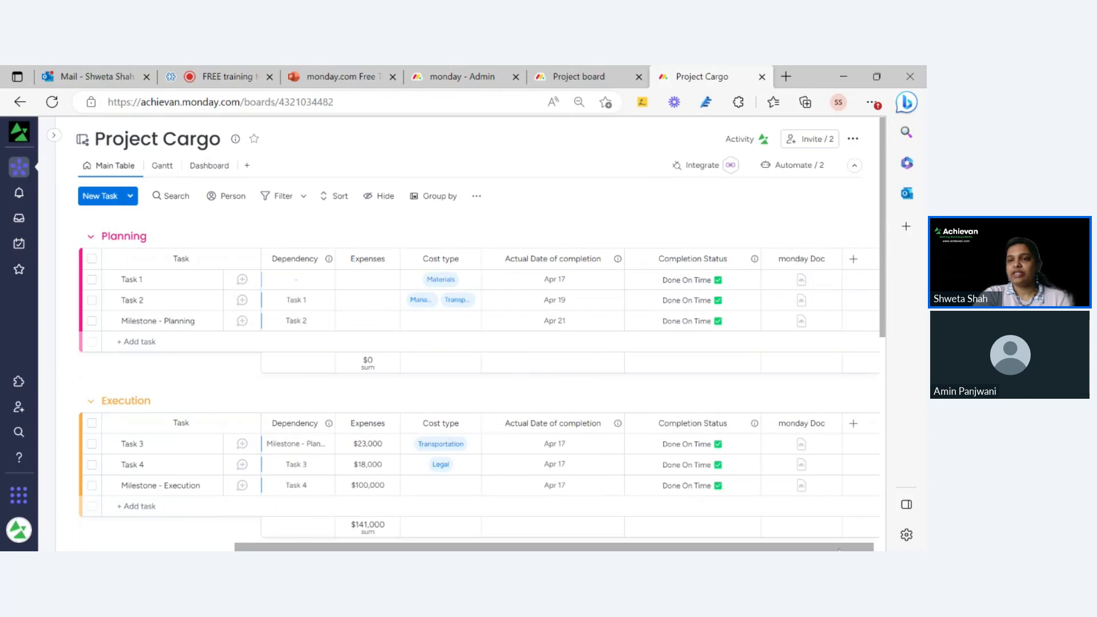
left_click_drag(856, 546, 863, 547)
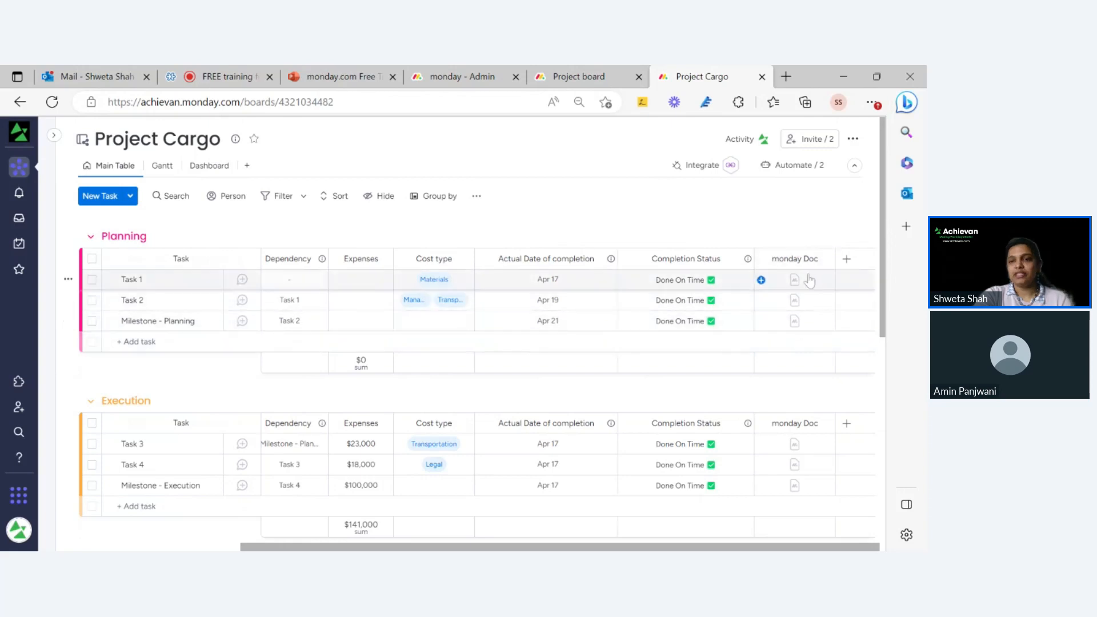
left_click(762, 282)
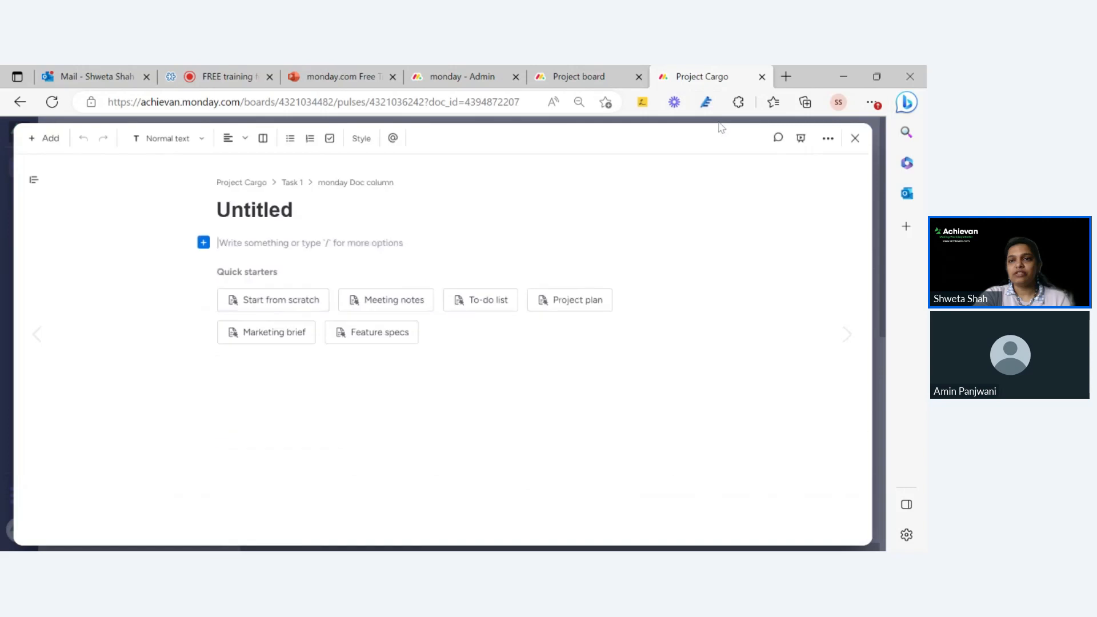
left_click(853, 138)
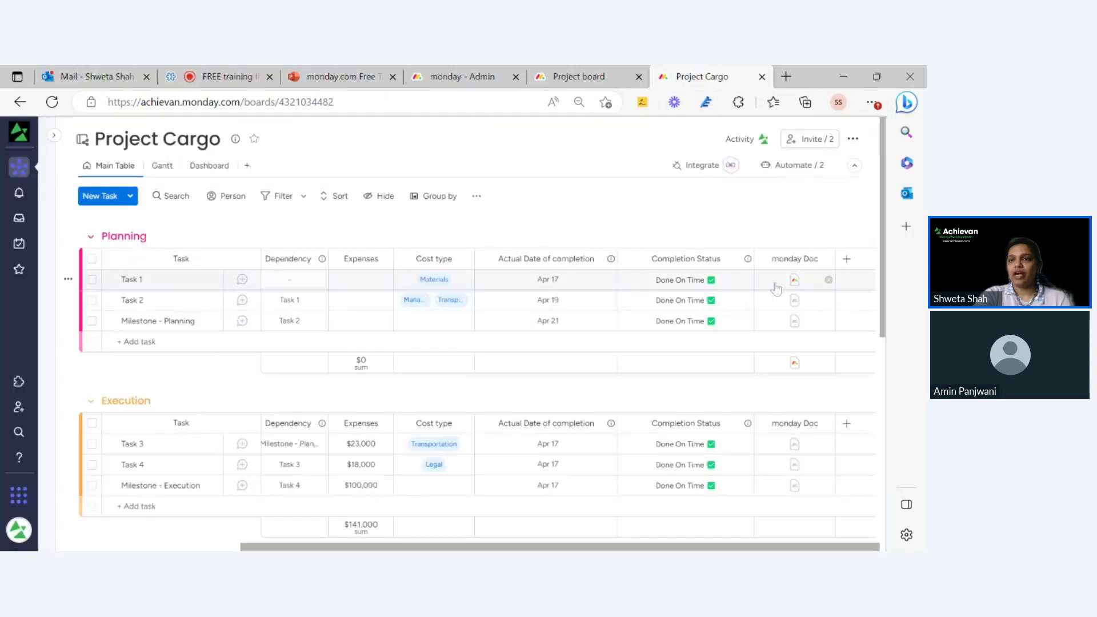
- Delete the blank doc attached to Task 1 in the monday Doc column
mouse_move(794, 290)
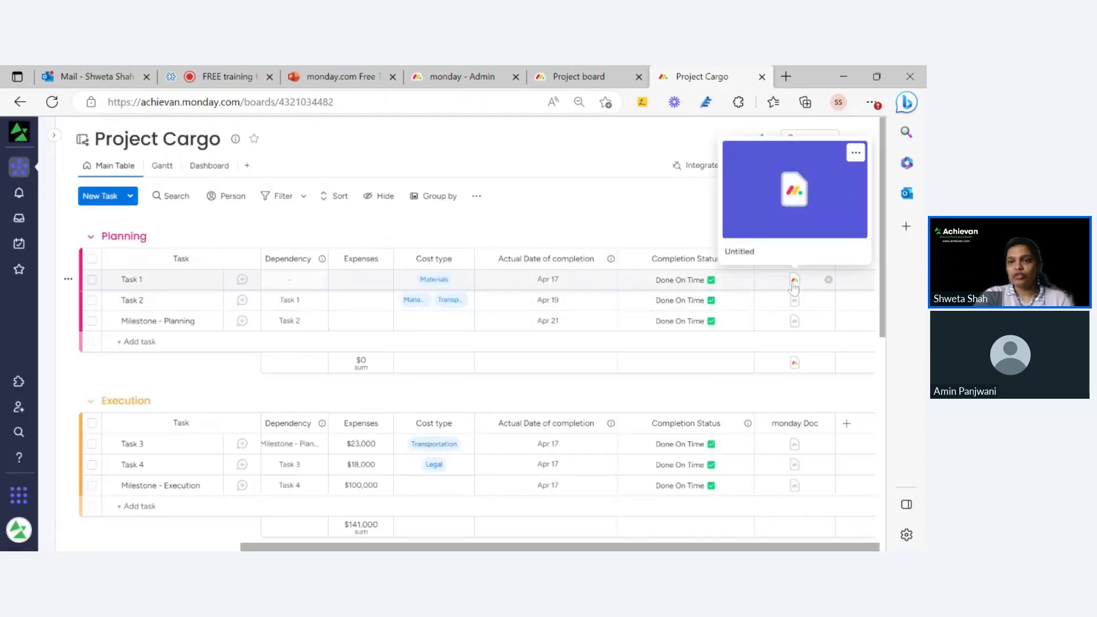
left_click(828, 280)
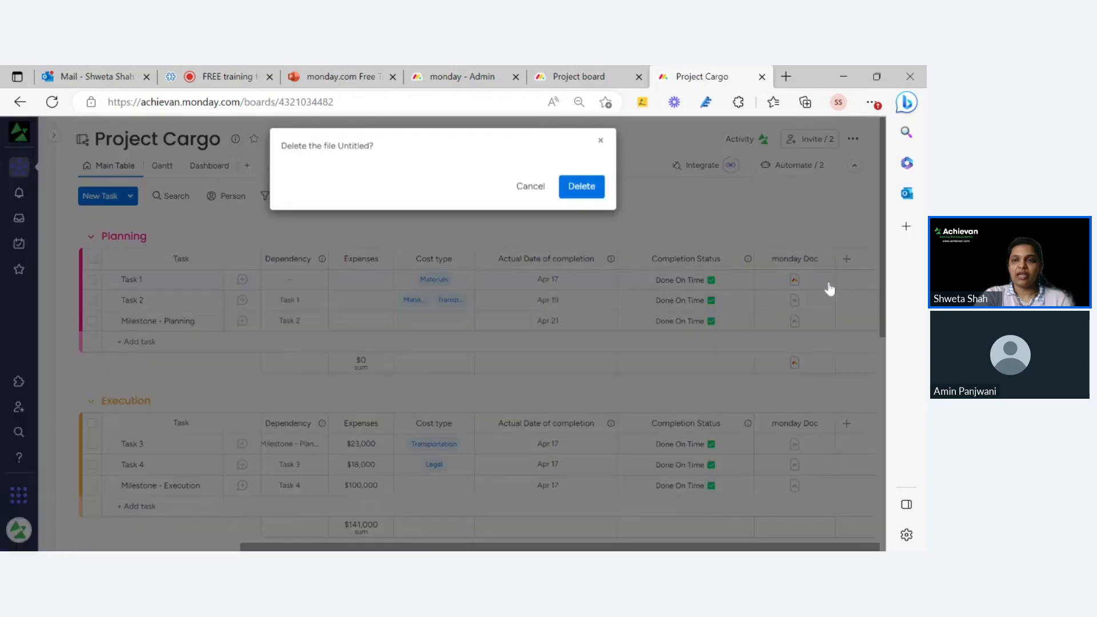
left_click(588, 197)
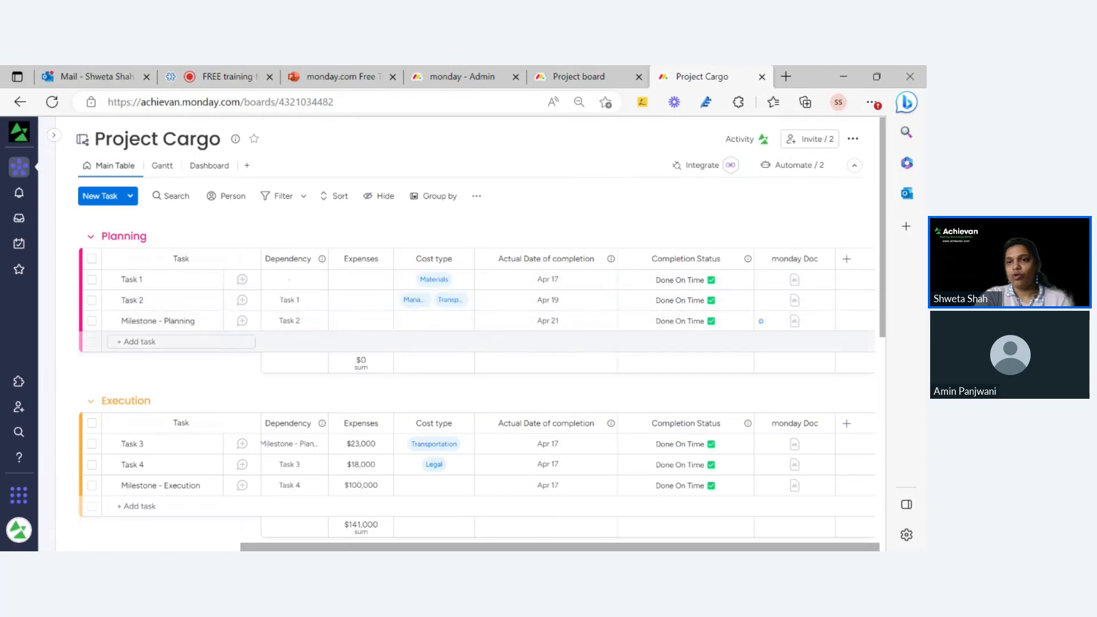
left_click(824, 261)
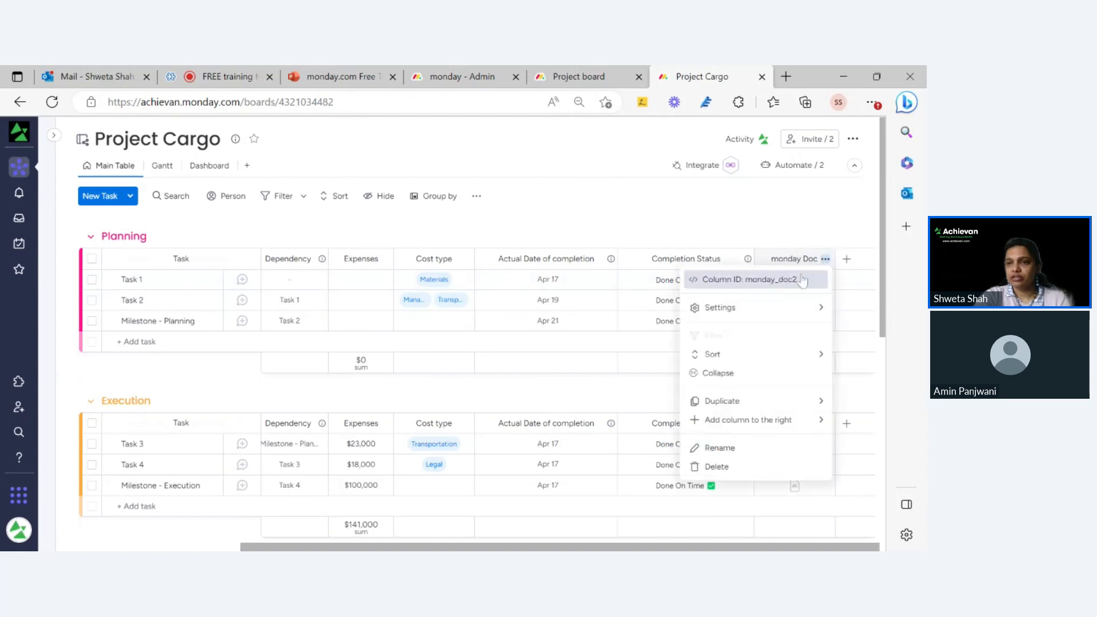
mouse_move(760, 310)
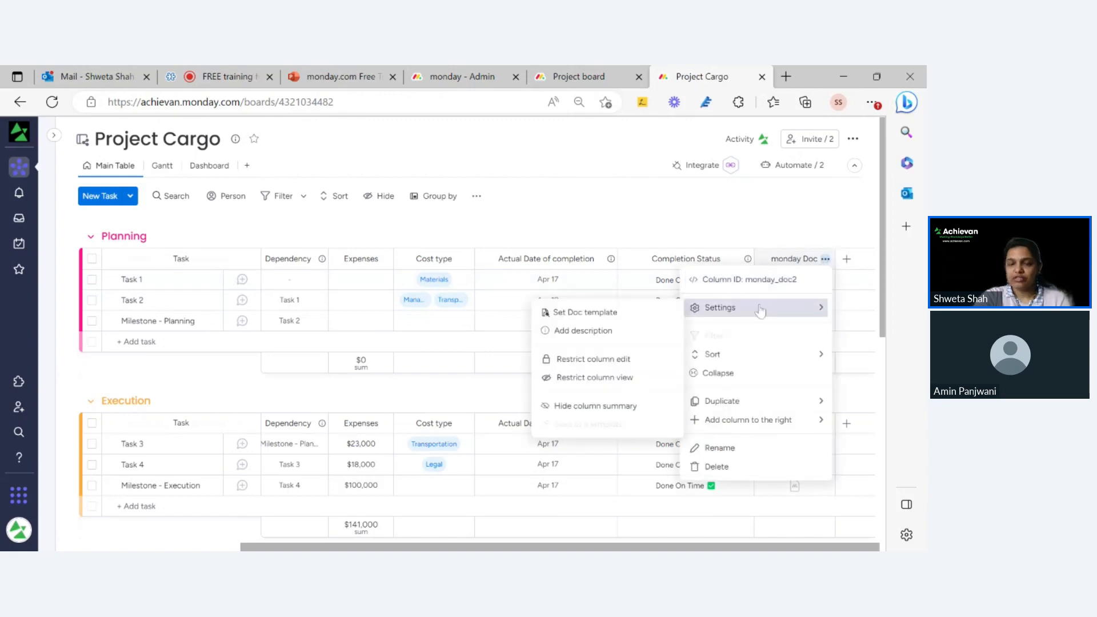
left_click(782, 231)
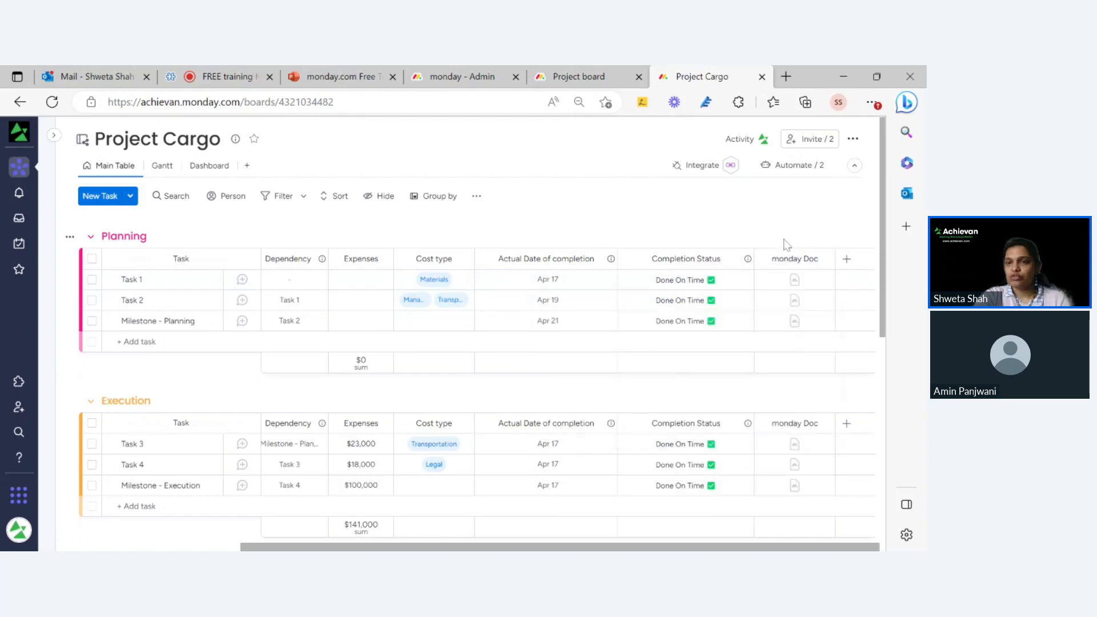
- Create untitled blank docs for Task 1 and Task 2 in the monday Doc column, closing each one
left_click(801, 288)
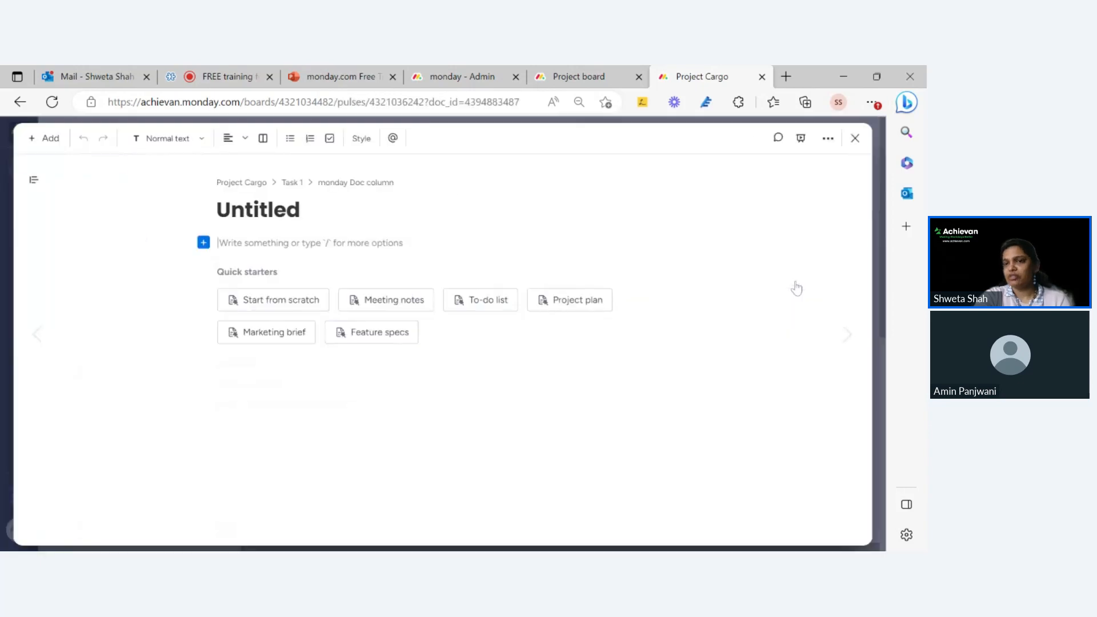
left_click(859, 139)
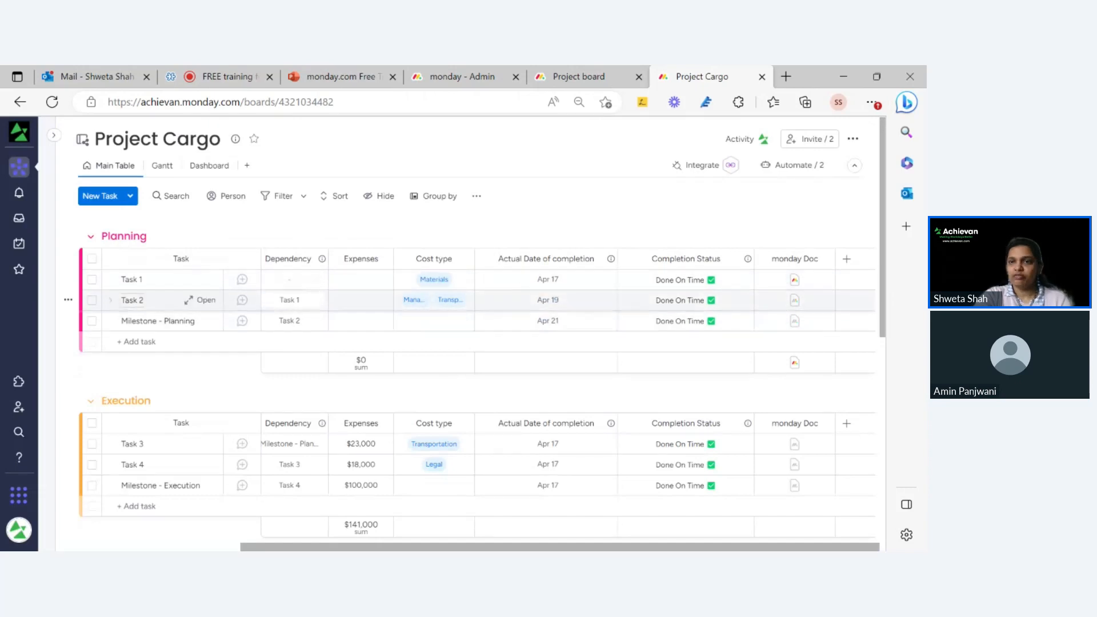
left_click(769, 303)
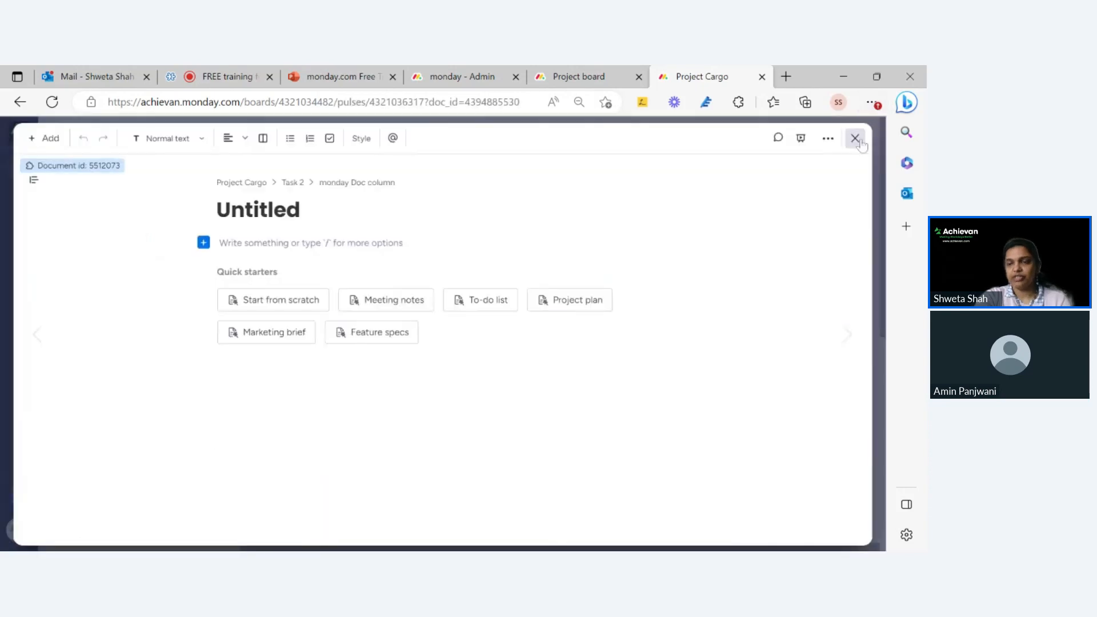
left_click(857, 139)
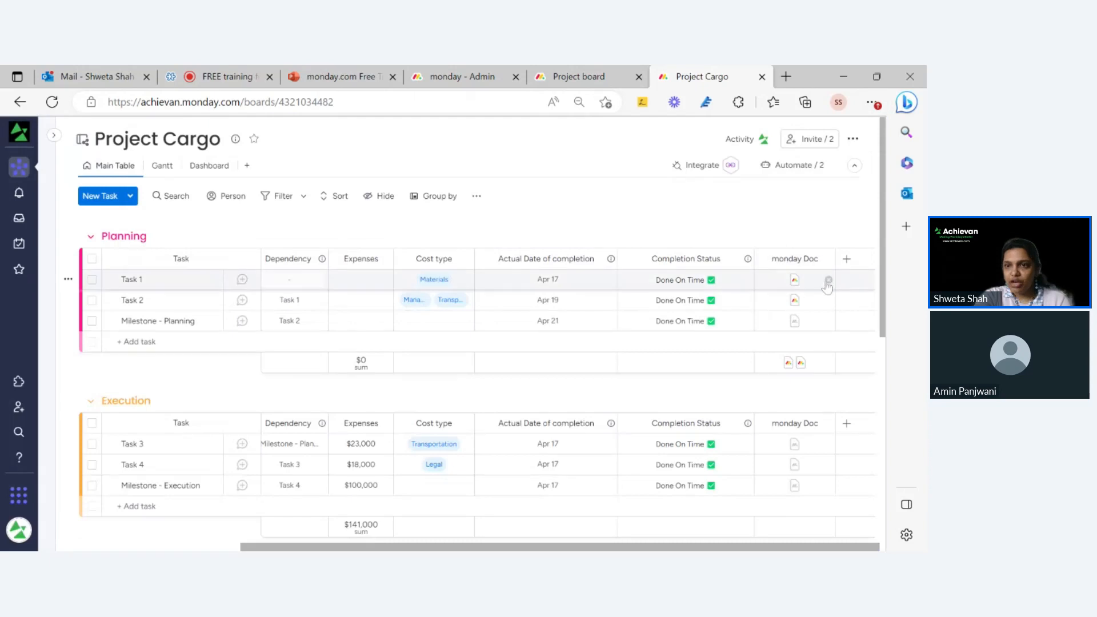
- Delete the untitled docs of Task 1 and Task 2 from the monday Doc column
left_click(828, 281)
left_click(581, 193)
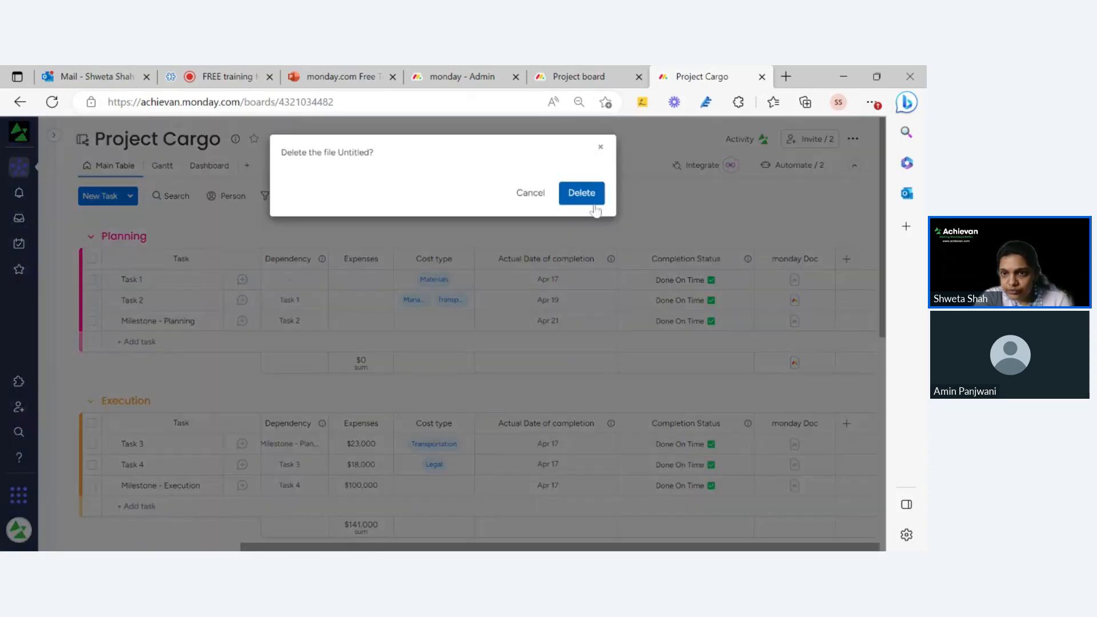
left_click(582, 193)
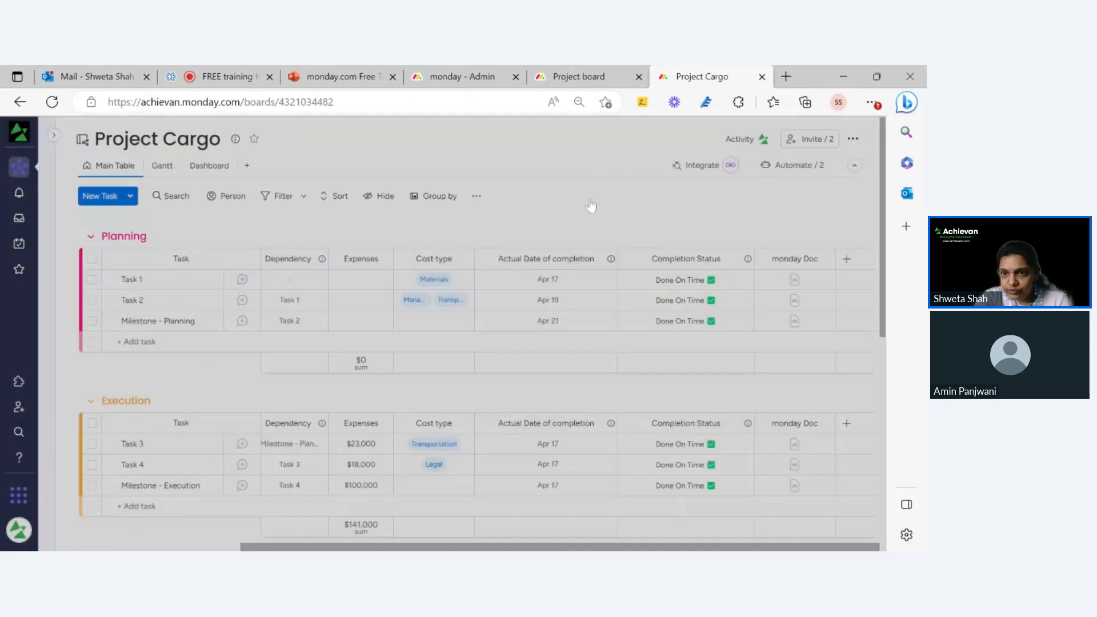
- Set a doc template for the monday Doc column, based on the Project plan quick starter
left_click(825, 260)
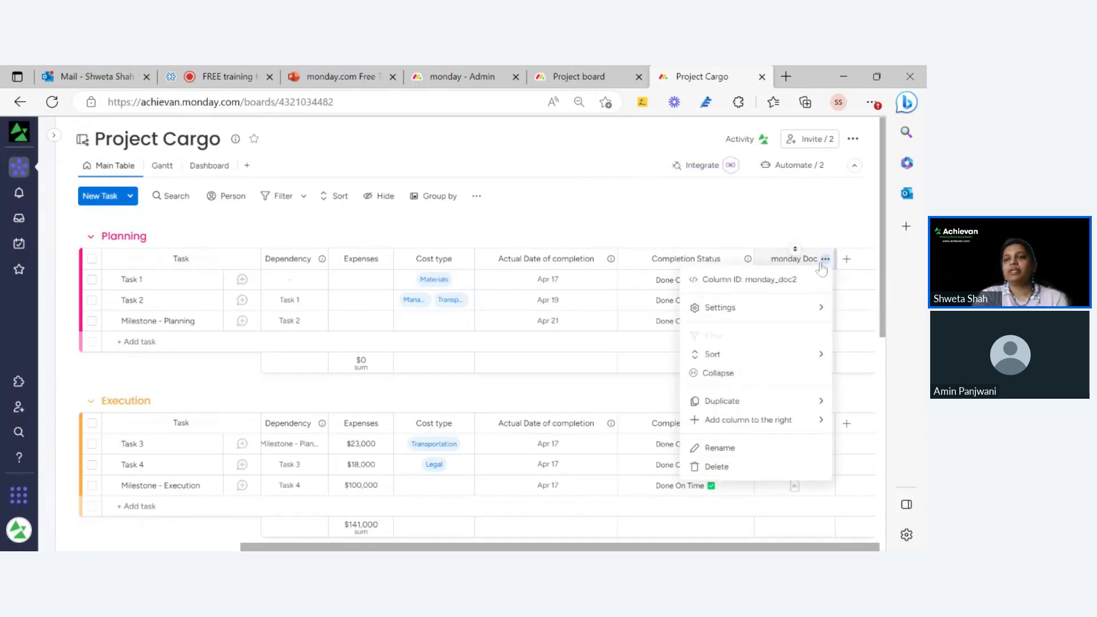
mouse_move(738, 308)
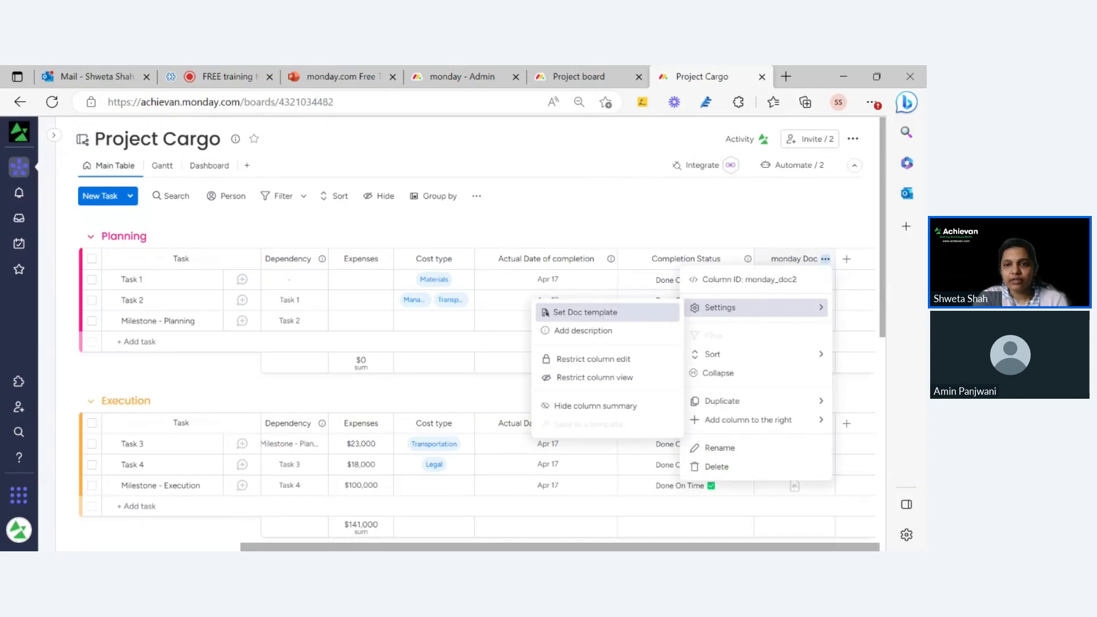
left_click(604, 315)
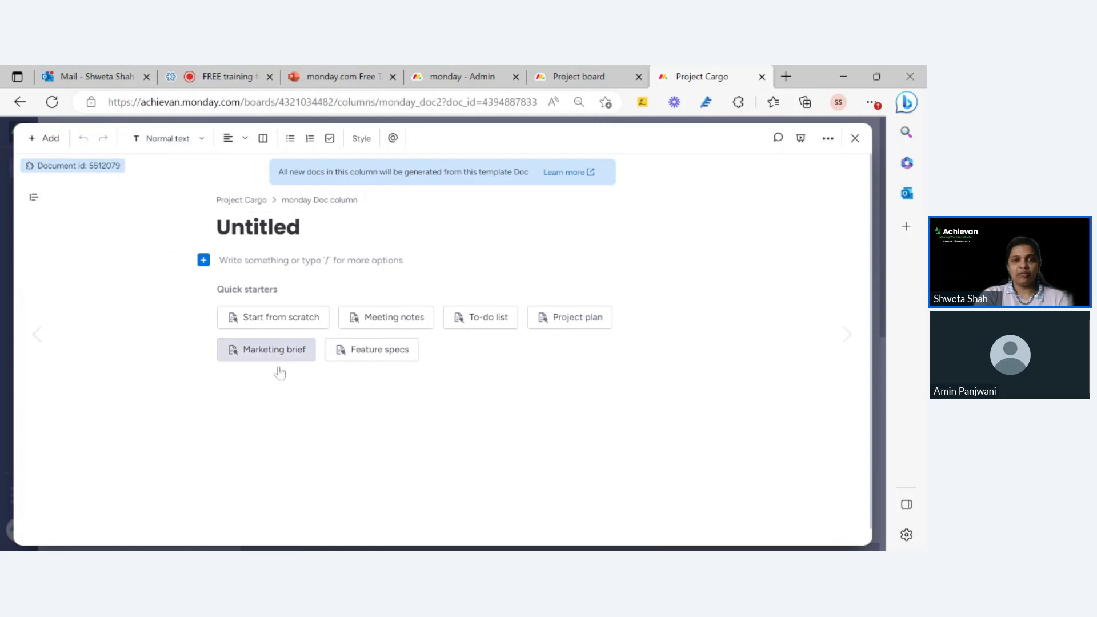
scroll(279, 373, "down", 1)
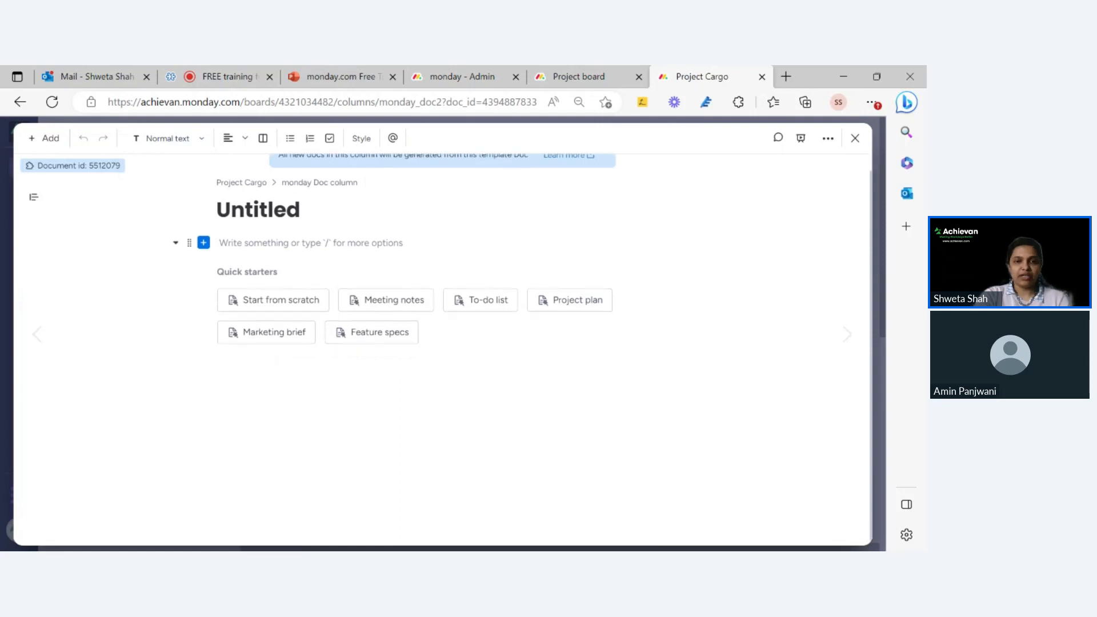
scroll(529, 347, "up", 1)
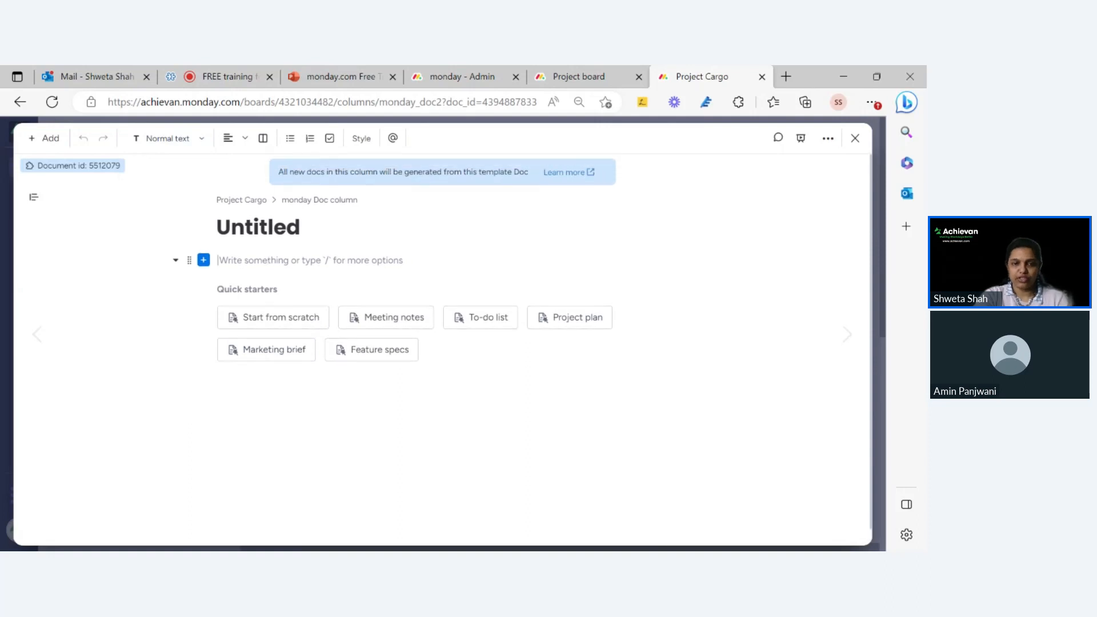
mouse_move(581, 320)
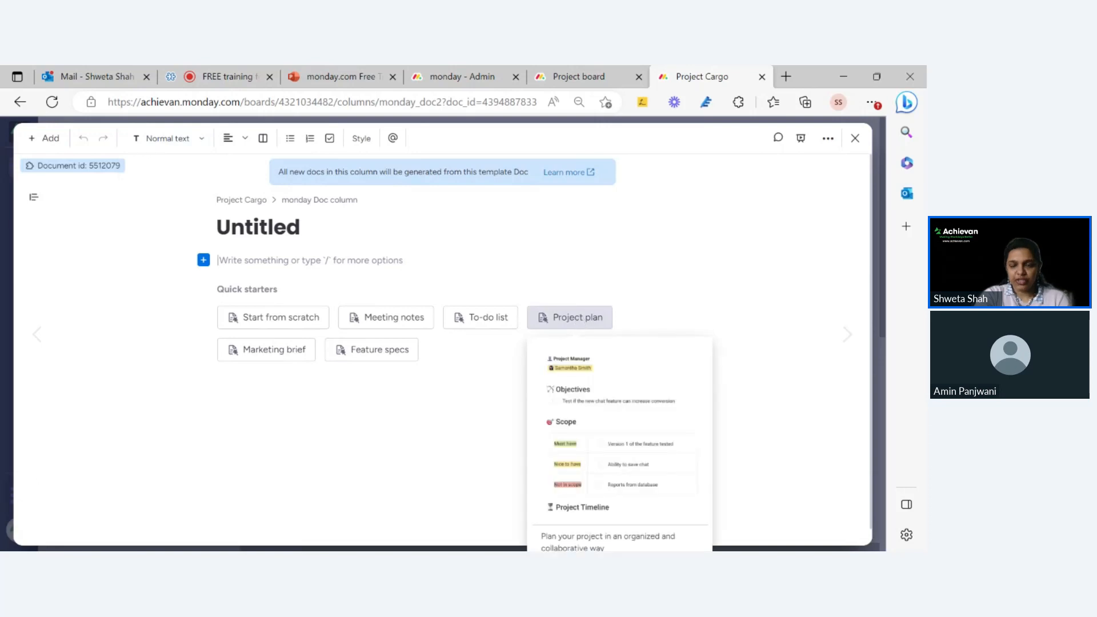
left_click(577, 318)
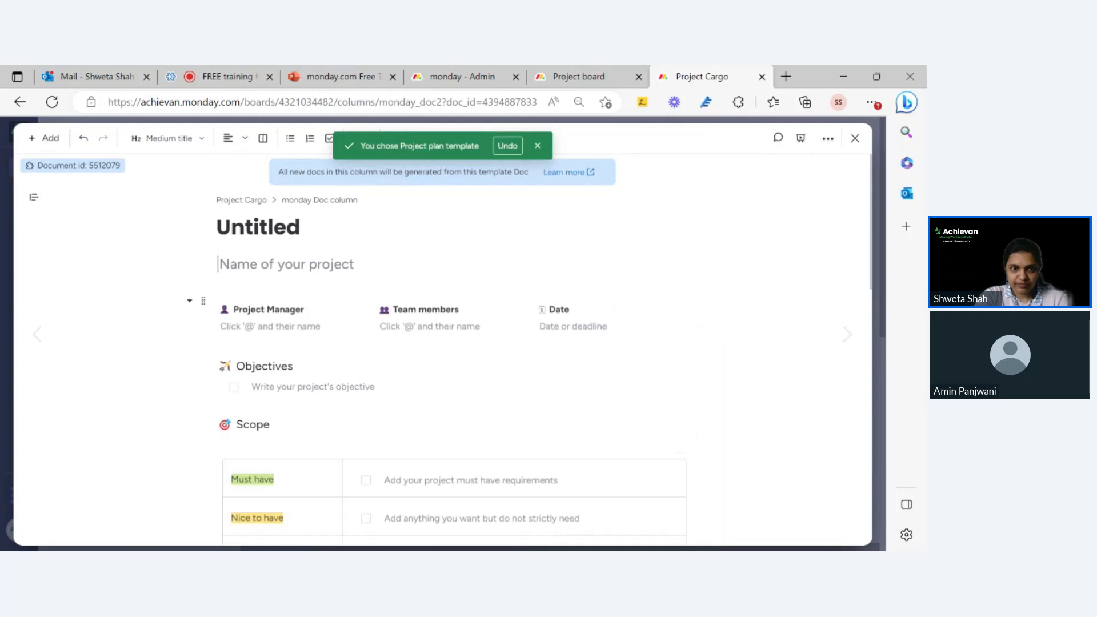
- Review the Project plan template's sections from Objectives and Scope to Other documents, and close the template doc
scroll(408, 171, "down", 10)
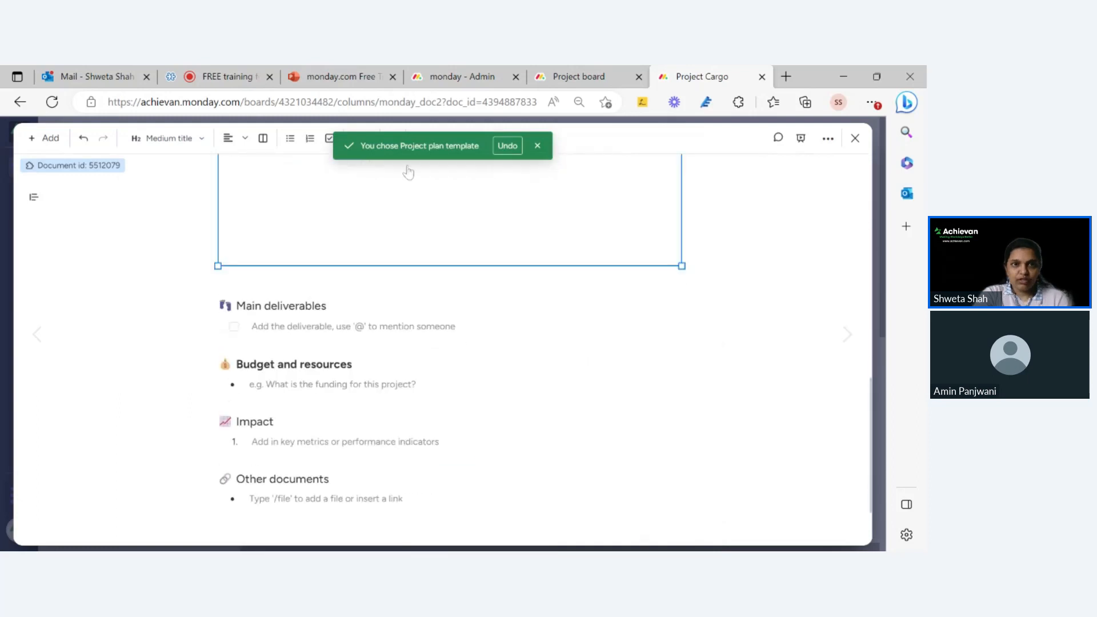
scroll(291, 460, "up", 10)
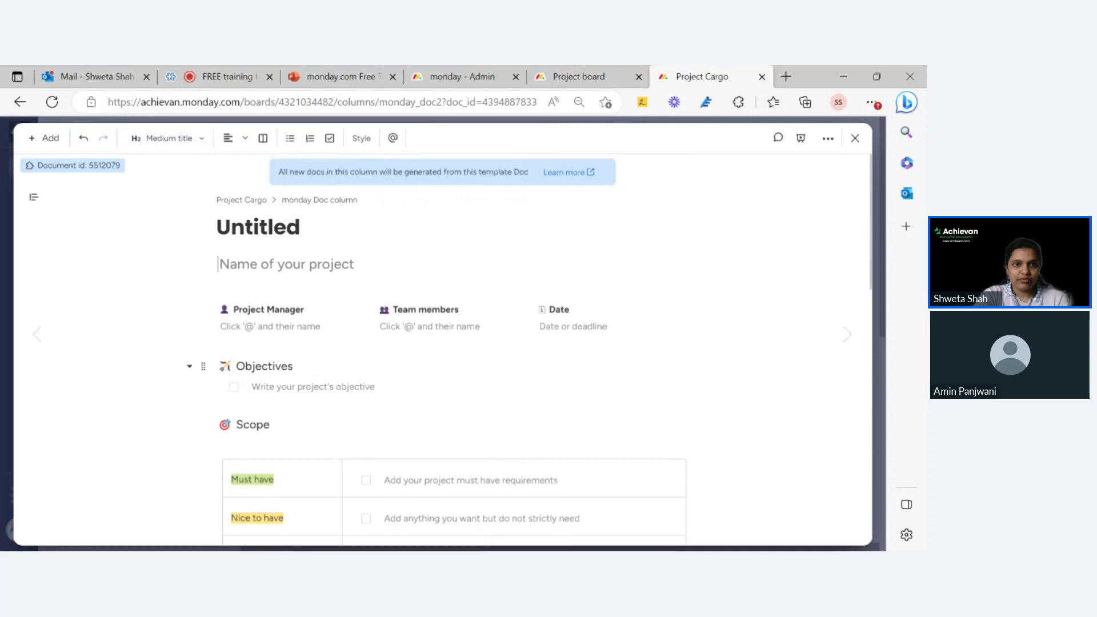
scroll(217, 255, "down", 3)
scroll(218, 255, "up", 3)
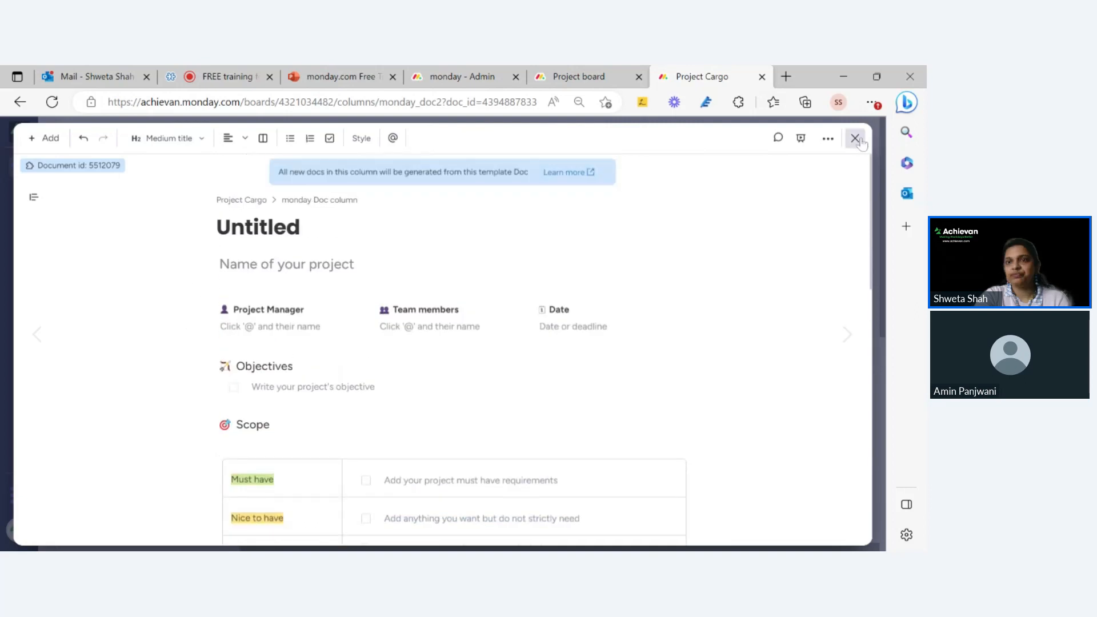
scroll(564, 336, "down", 3)
scroll(565, 336, "down", 3)
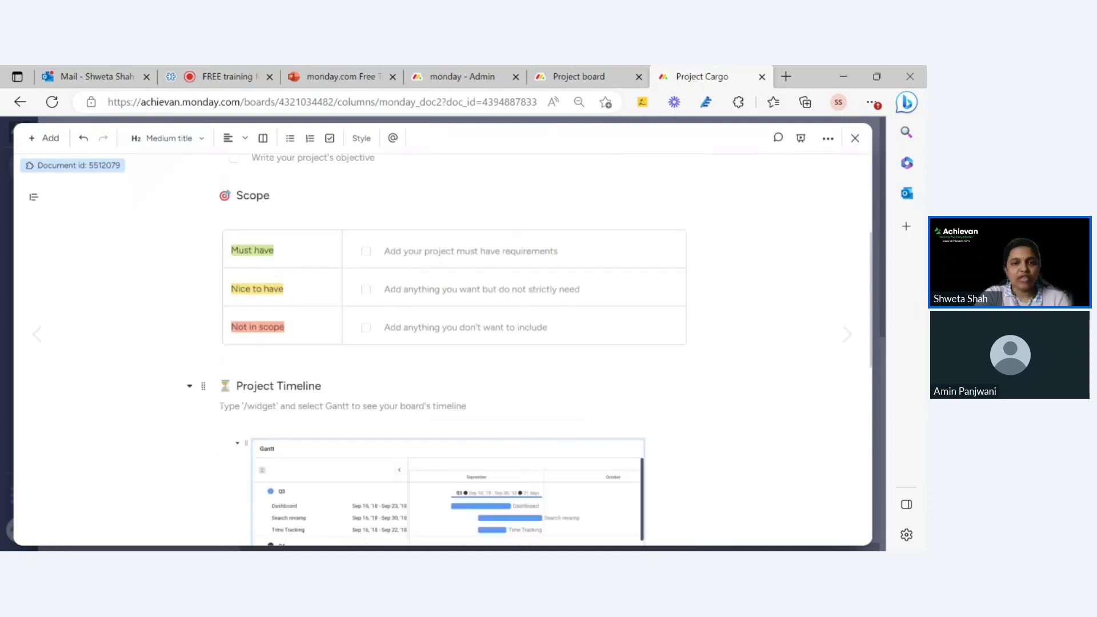
scroll(466, 483, "down", 5)
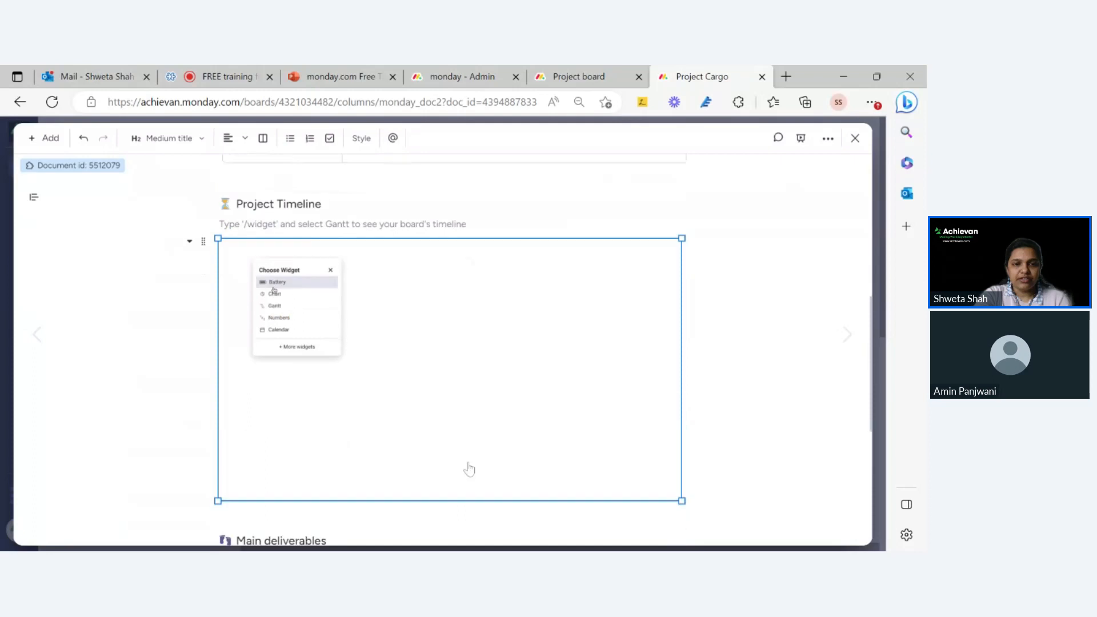
scroll(597, 404, "down", 6)
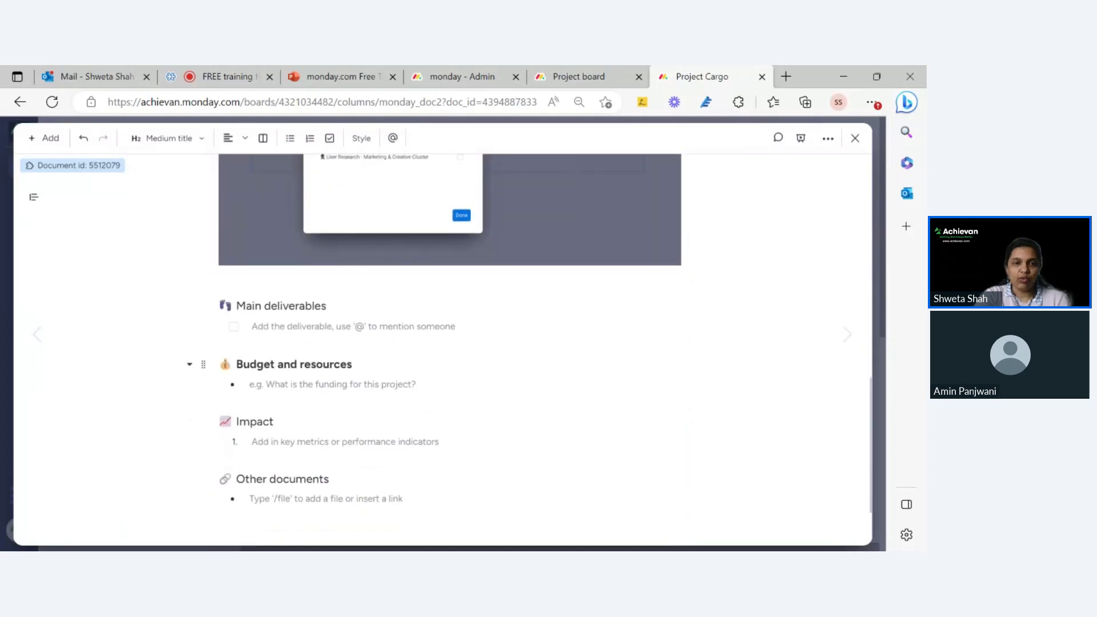
scroll(537, 343, "up", 5)
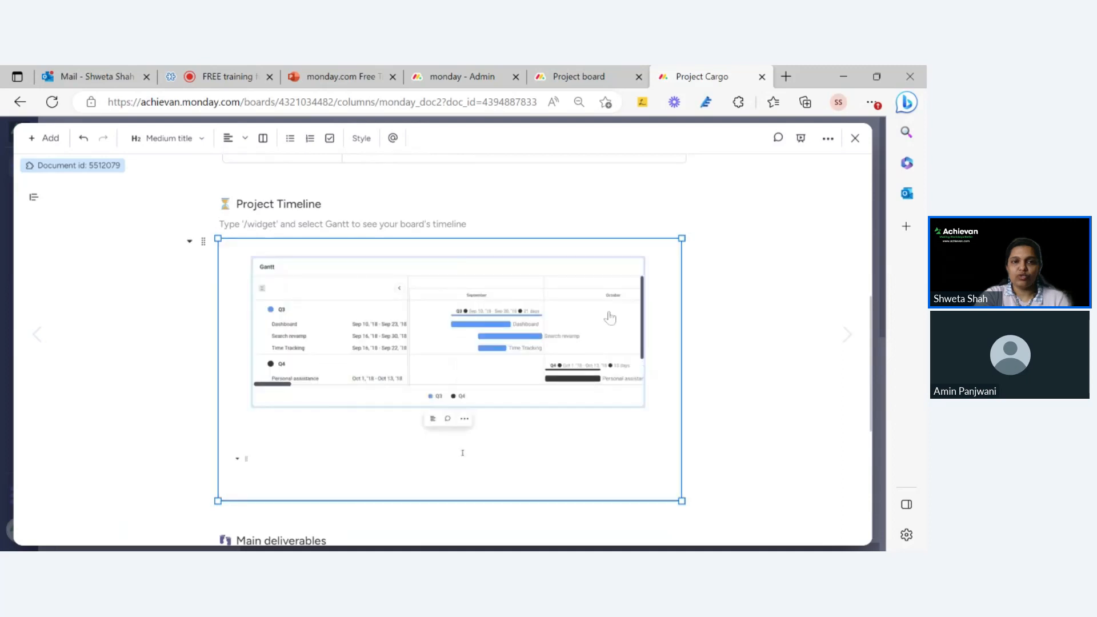
left_click(855, 140)
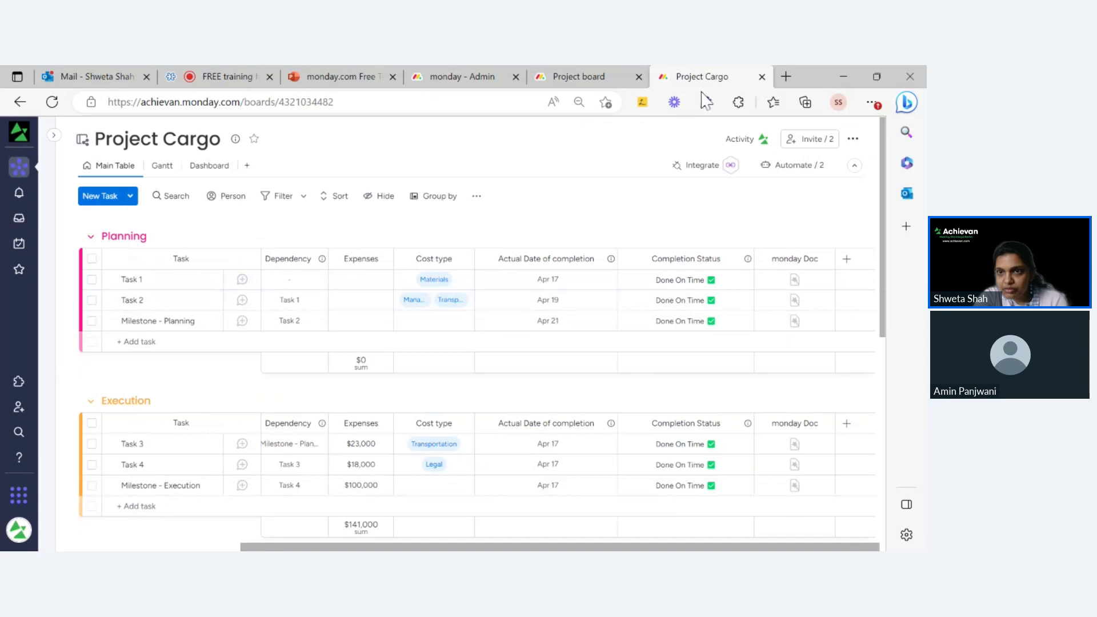
- Add the Project Cargo board page to the browser favorites and enlarge the page zoom
left_click(606, 102)
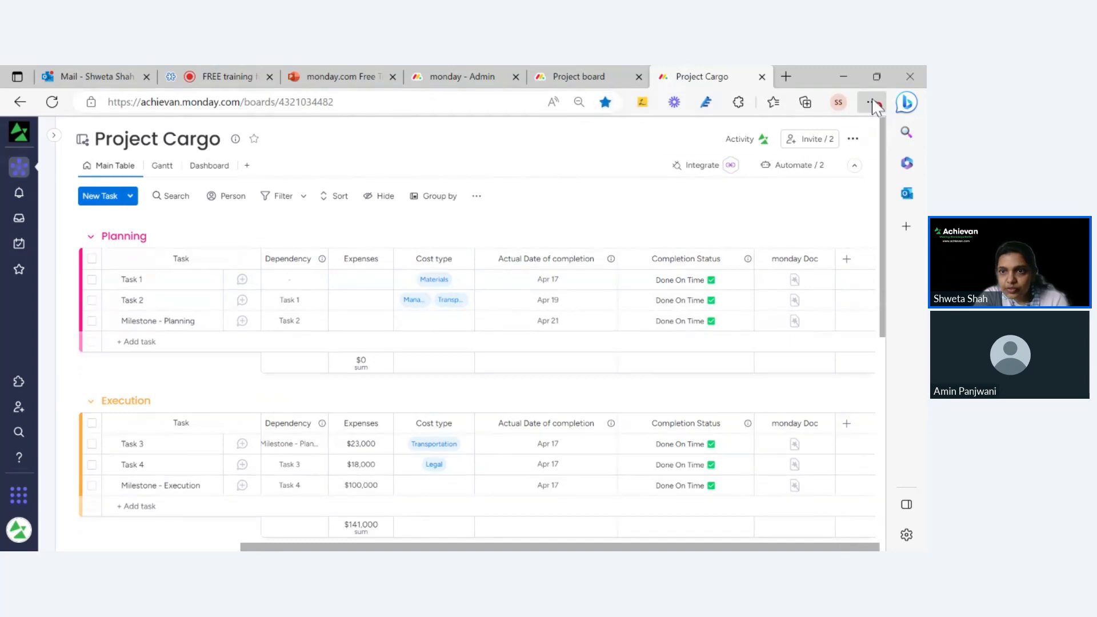
key("ctrl+plus")
key("ctrl+plus")
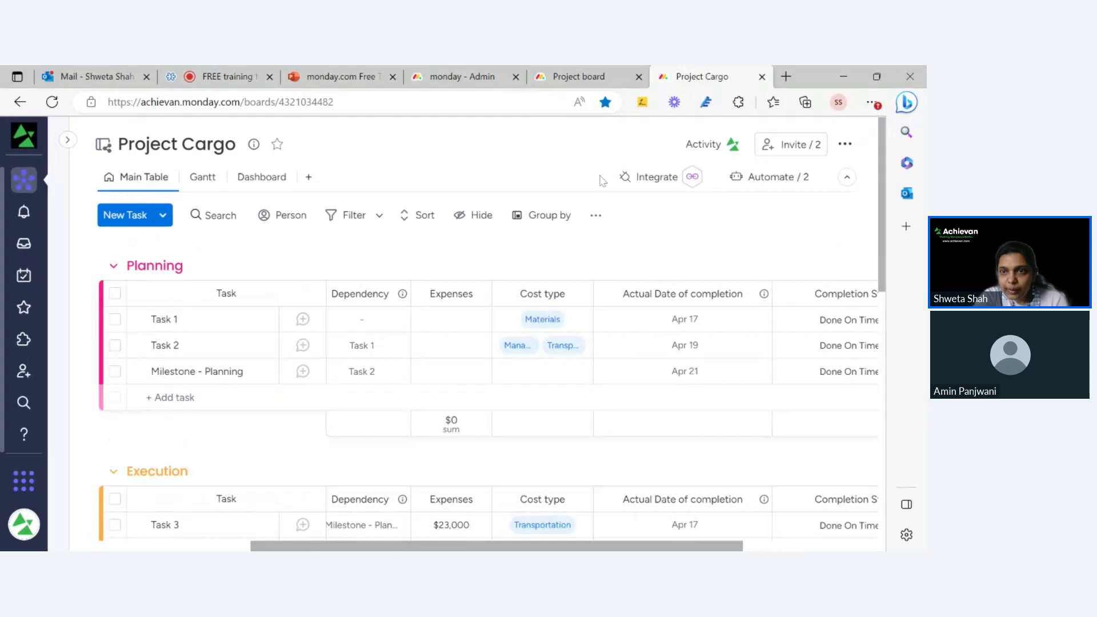
- Create docs for Task 1 and Task 2 from the monday Doc column's template, closing each one
scroll(787, 343, "right", 4)
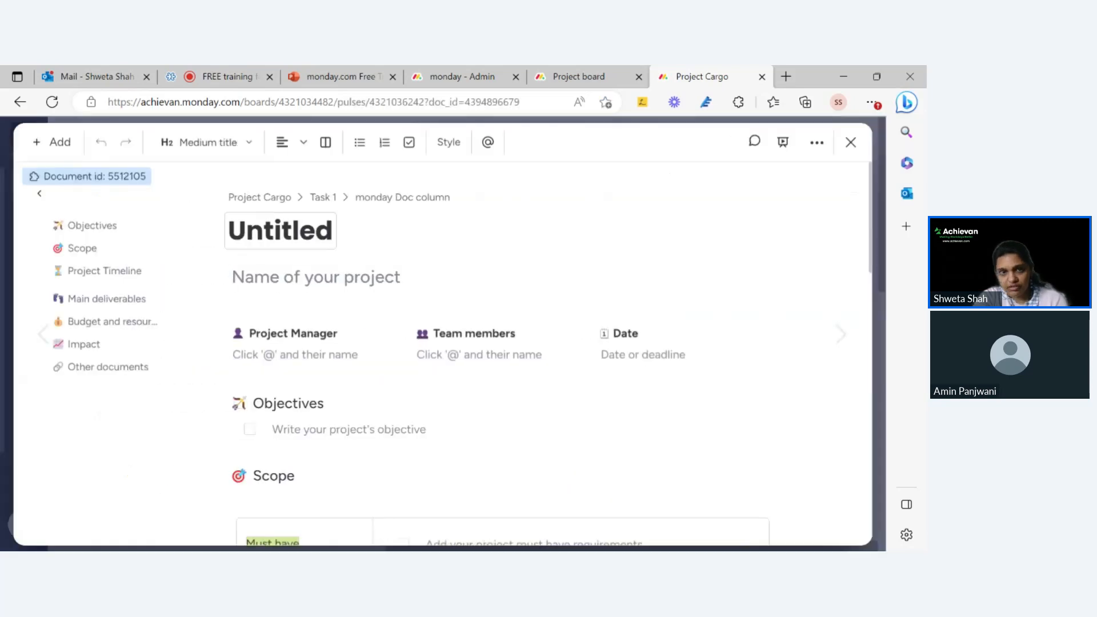
left_click(851, 142)
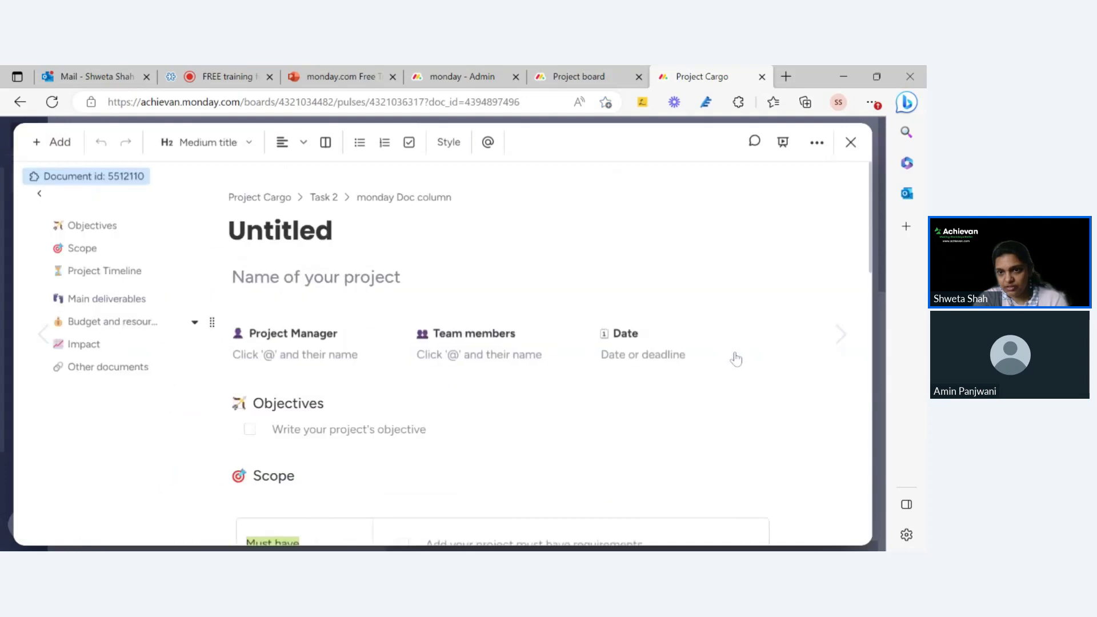
left_click(851, 143)
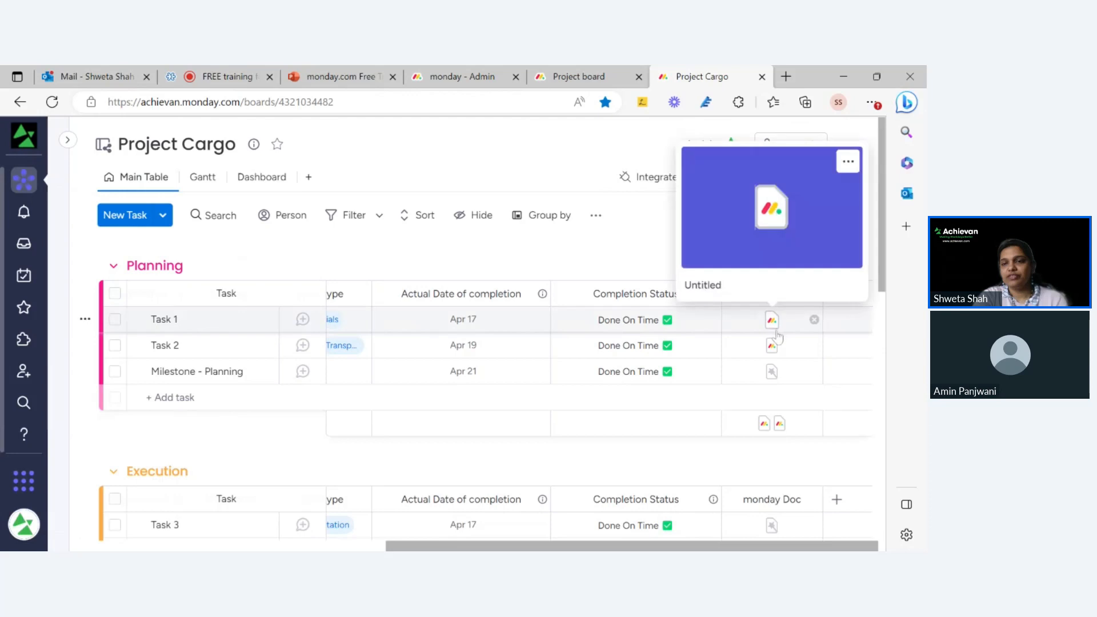
- Check the options available for Task 1's doc and return to the New Features slide
mouse_move(774, 327)
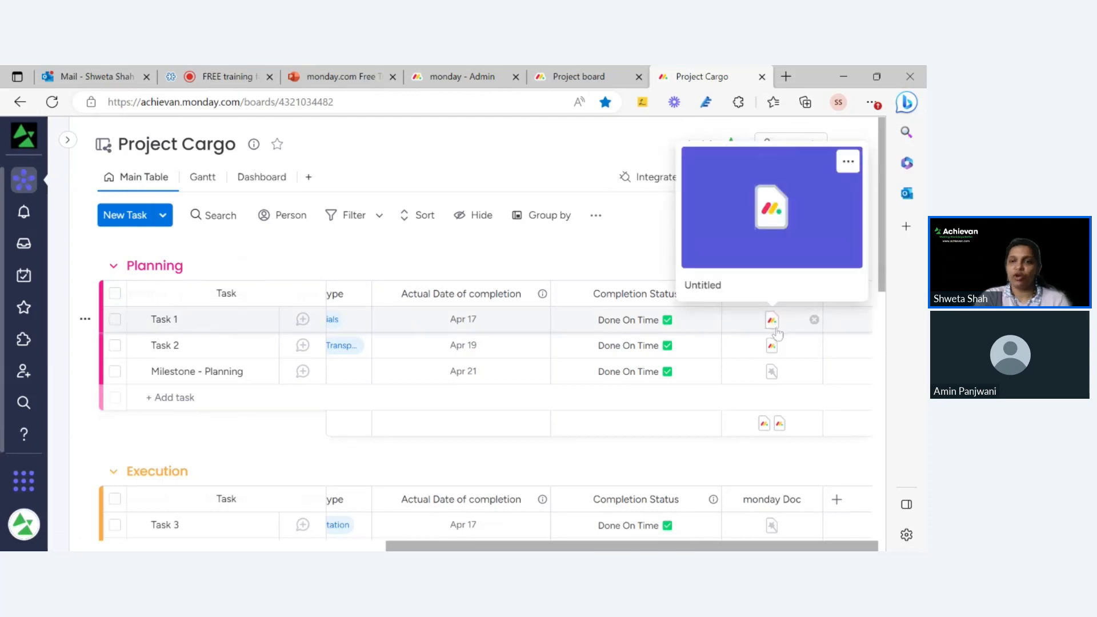
left_click(847, 162)
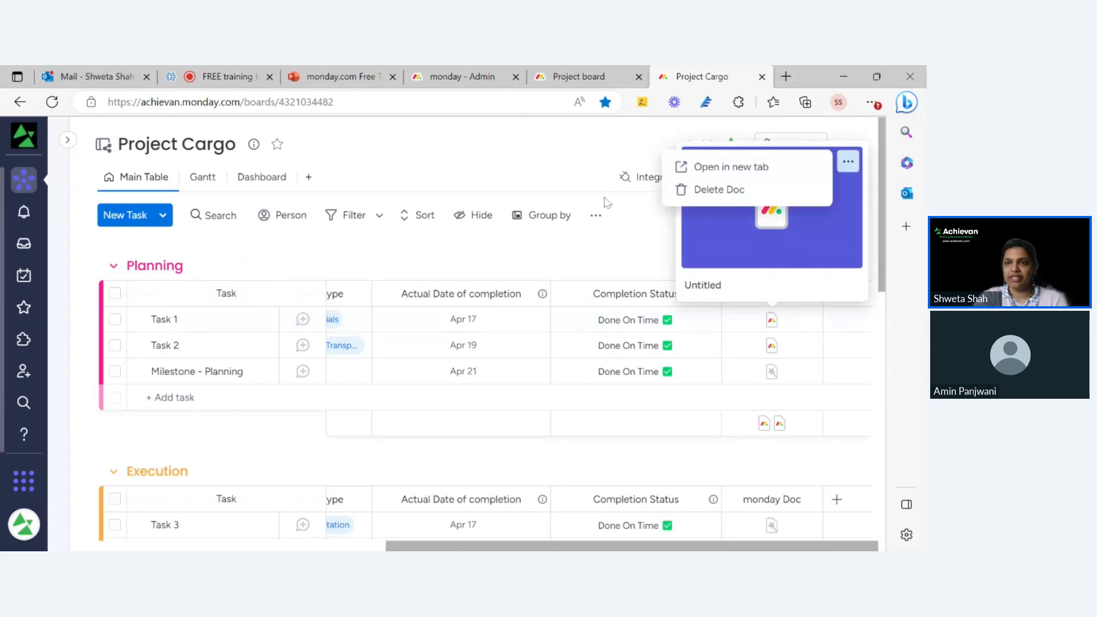
left_click(347, 72)
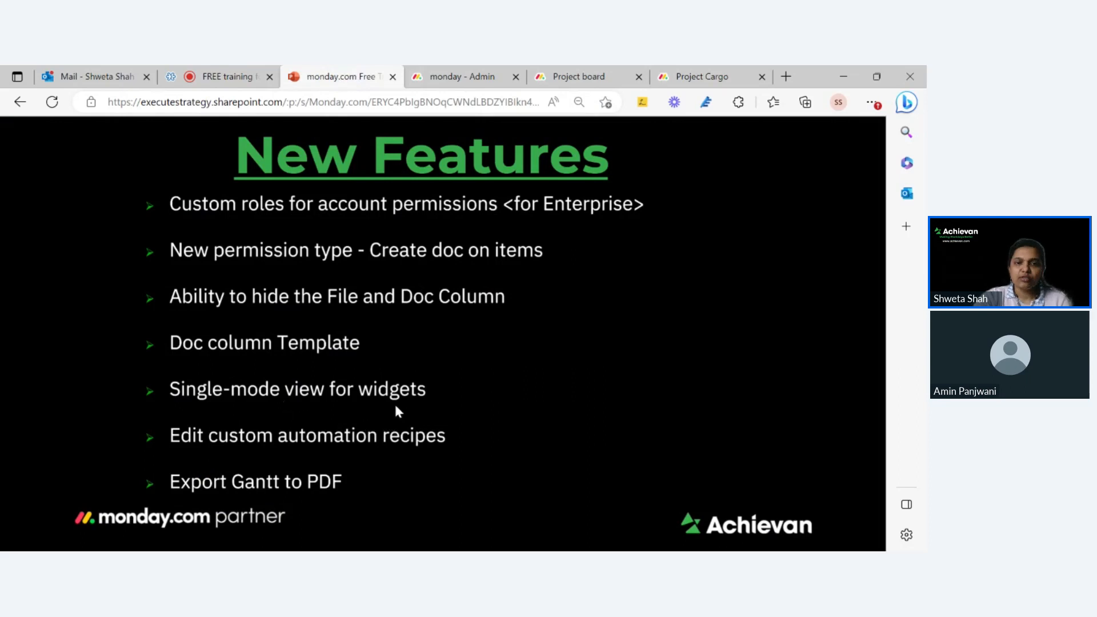
- Switch to the Project board and add a Chart view to it
left_click(571, 78)
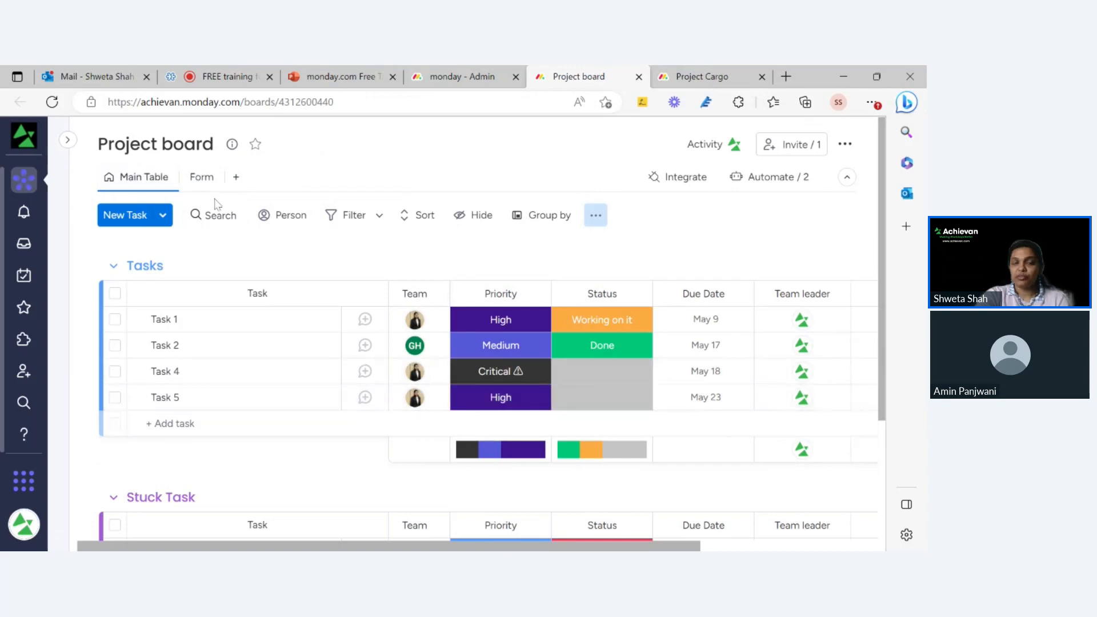
left_click(236, 179)
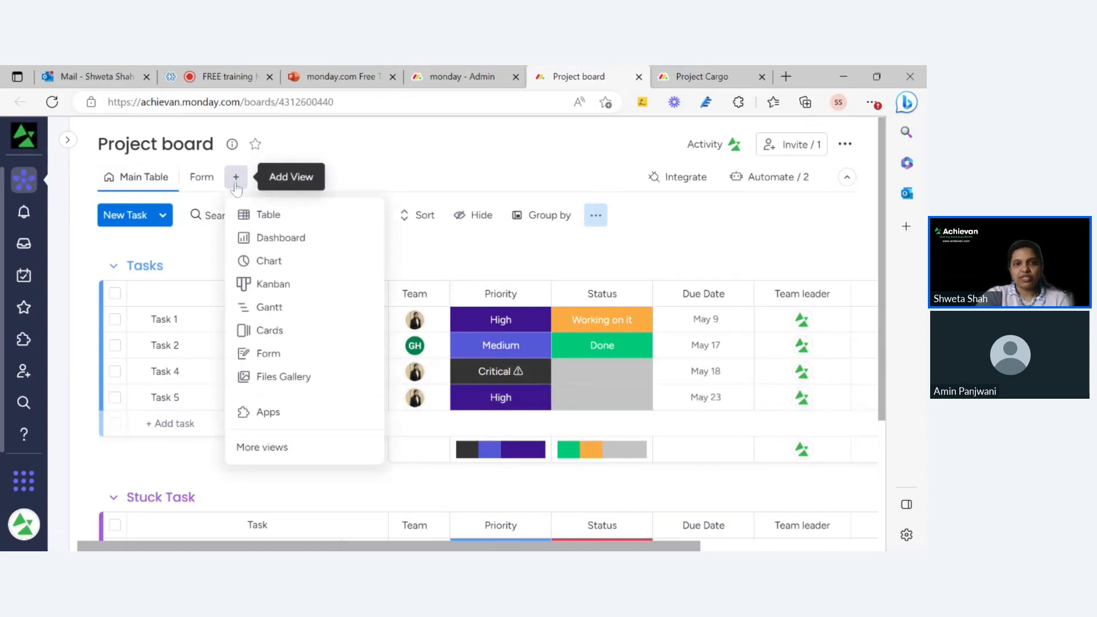
left_click(309, 263)
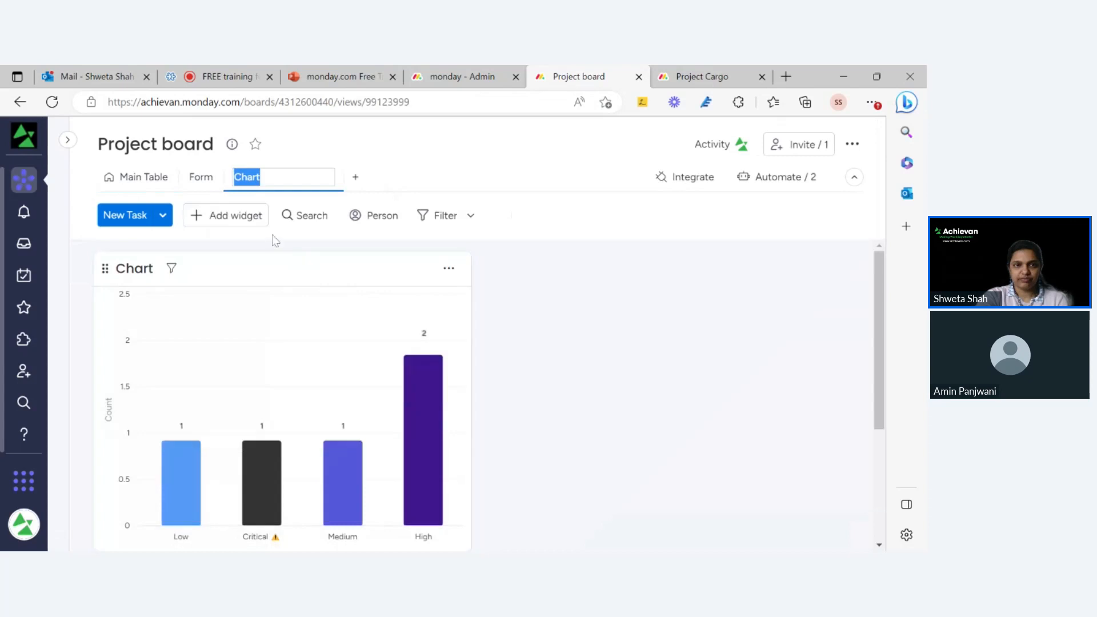
- Examine the default chart widget and the space around it in the new Chart view
scroll(619, 362, "down", 3)
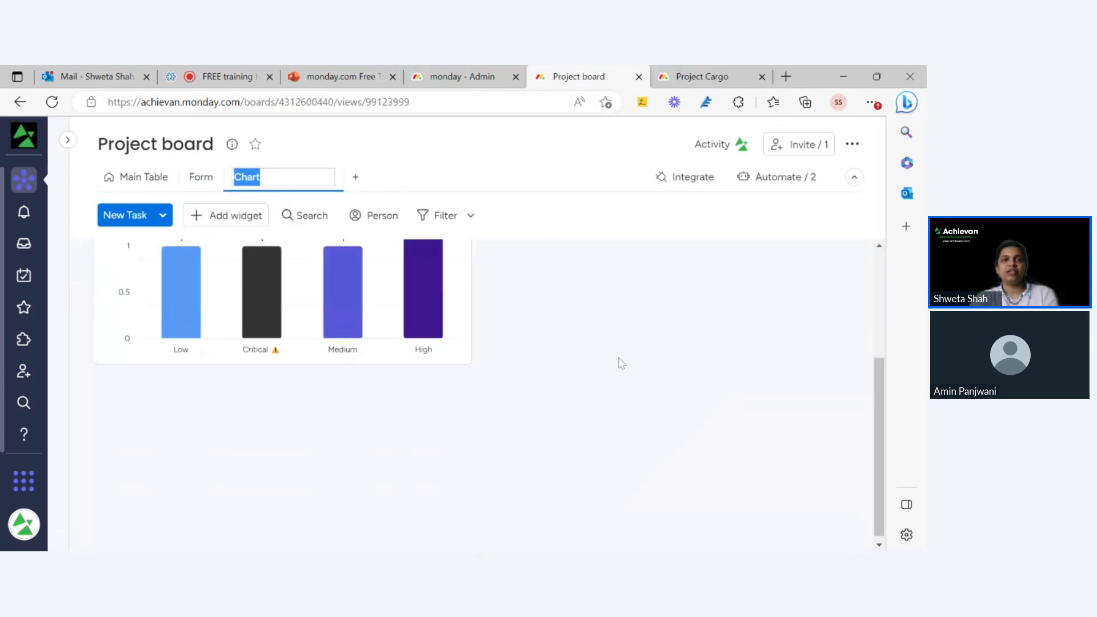
scroll(619, 362, "up", 3)
scroll(443, 469, "down", 3)
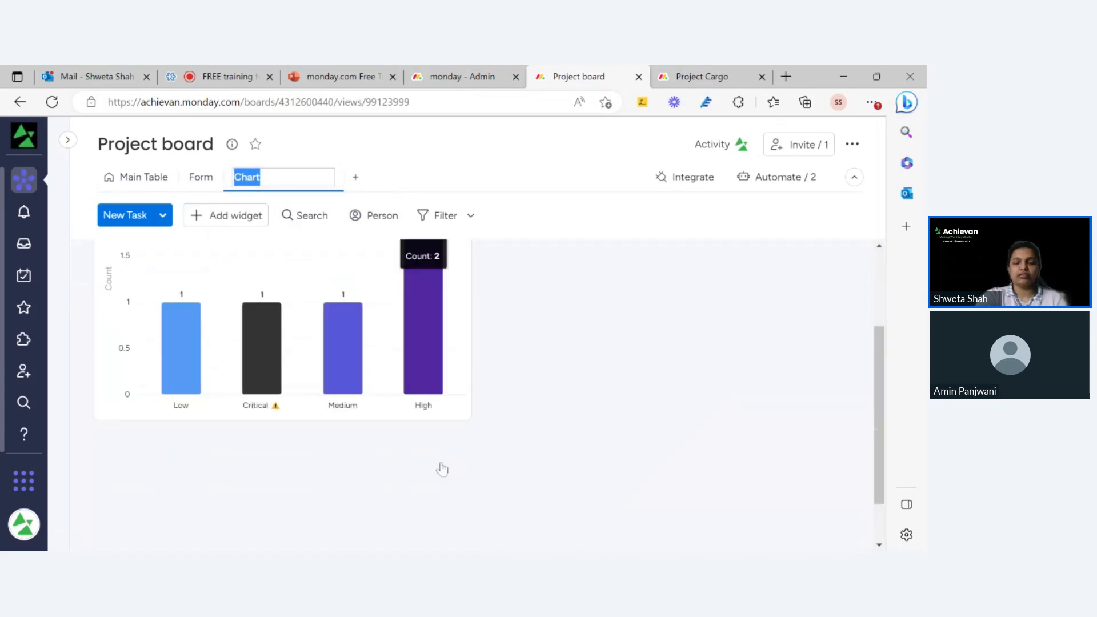
scroll(451, 457, "up", 3)
scroll(454, 453, "down", 3)
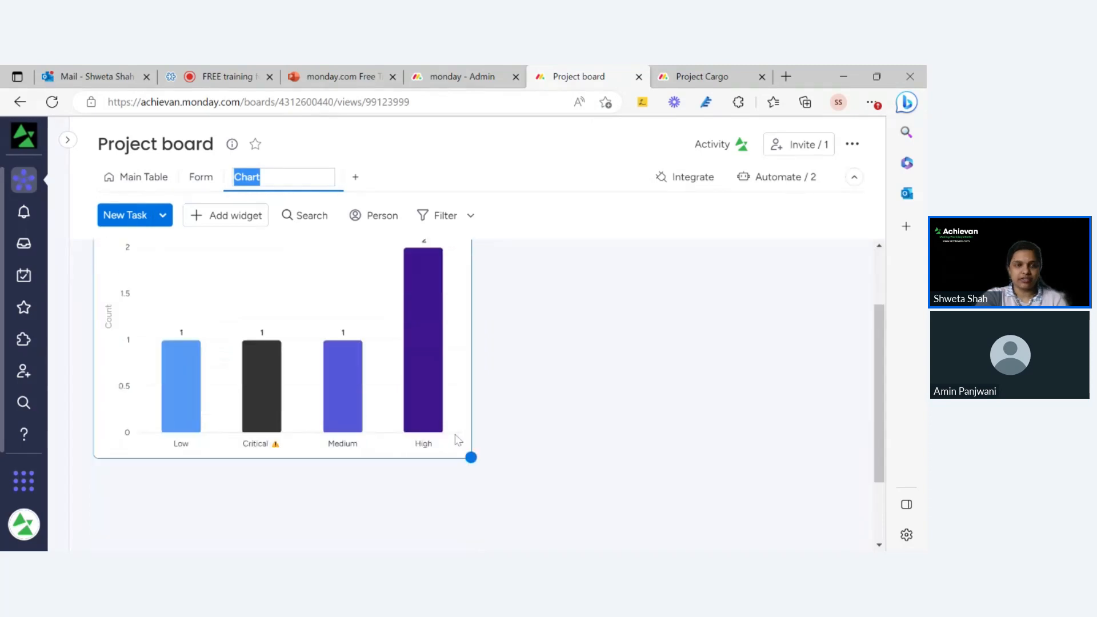
scroll(457, 437, "up", 3)
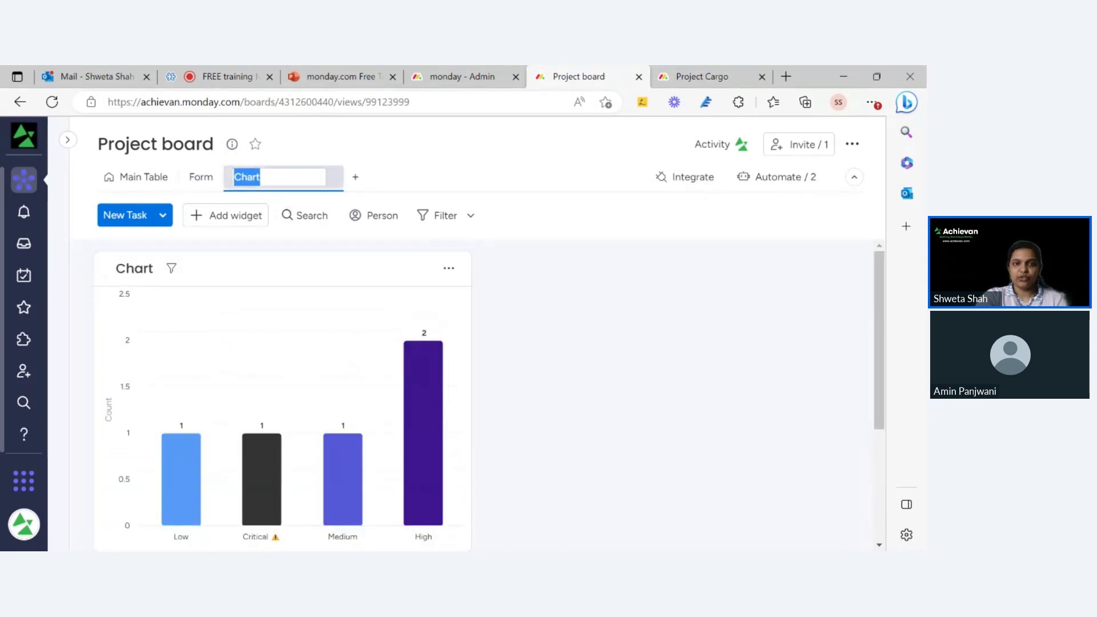
scroll(503, 271, "down", 2)
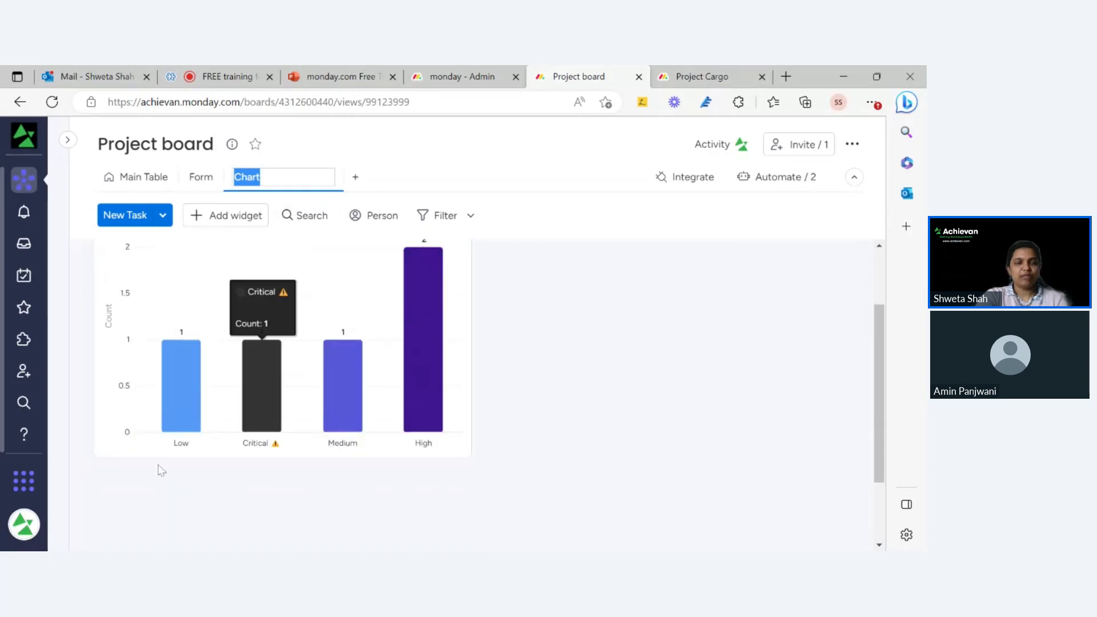
scroll(480, 455, "up", 2)
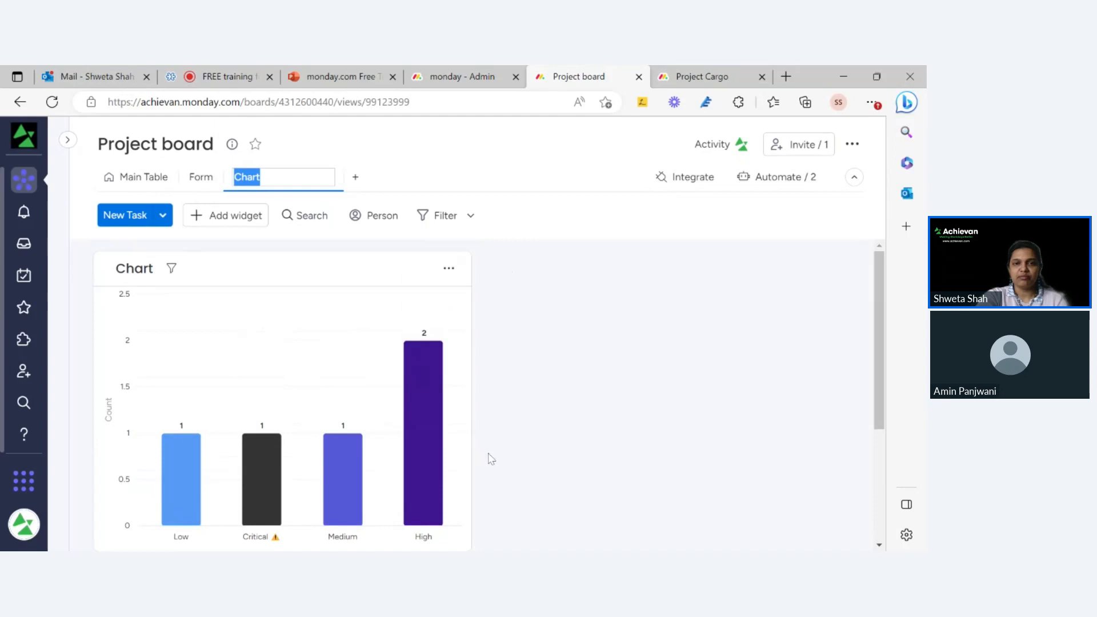
- Set the chart widget's X axis to the Status column and close its settings
left_click(449, 270)
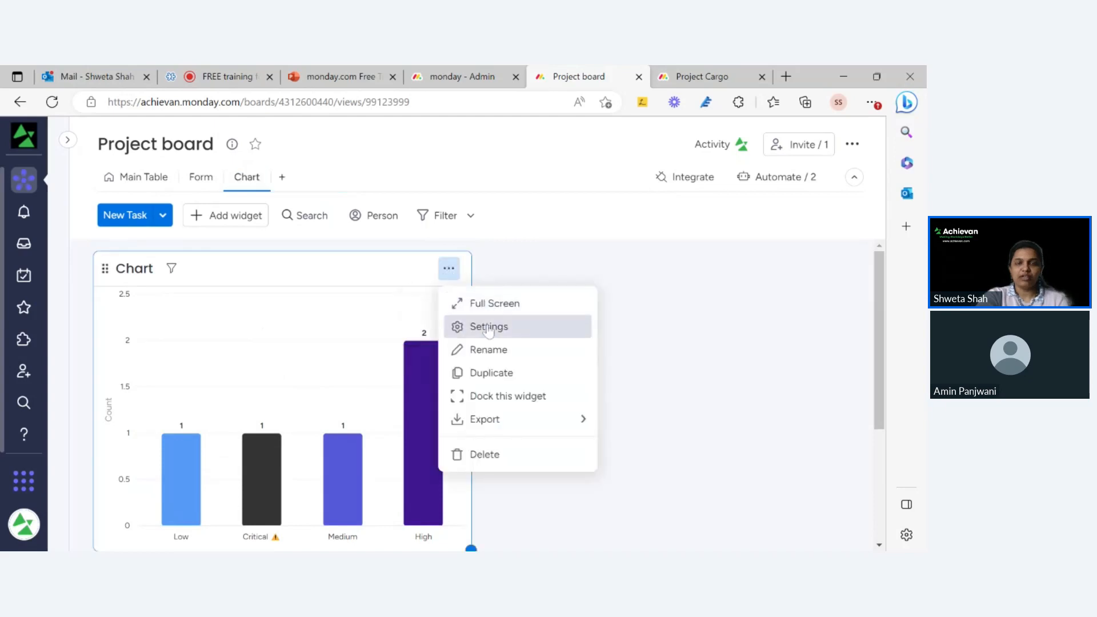
left_click(491, 328)
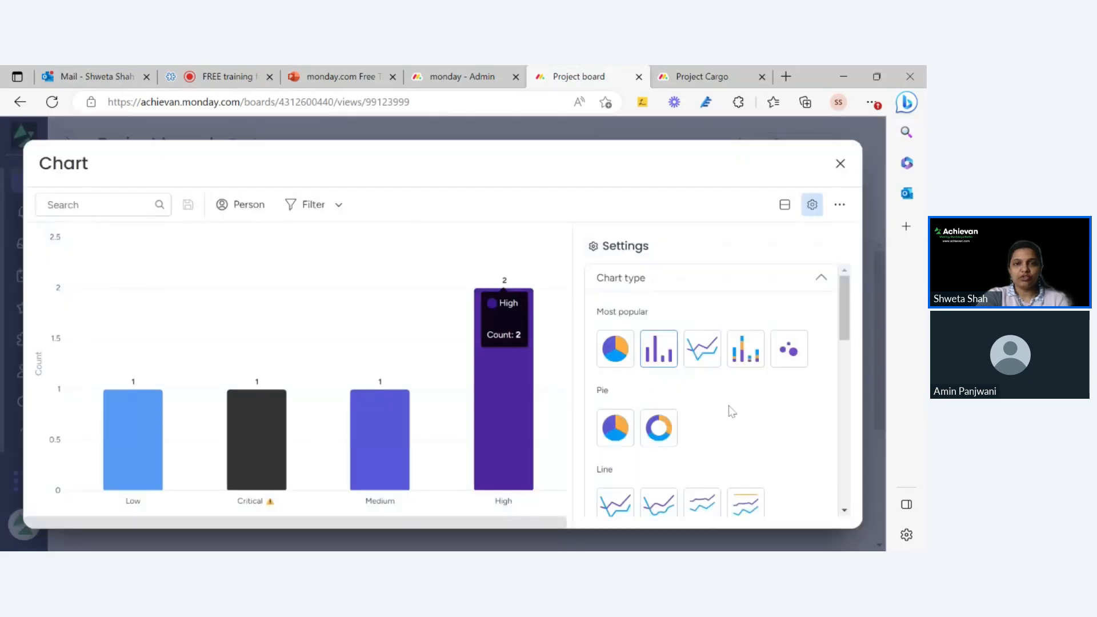
left_click_drag(847, 334, 926, 497)
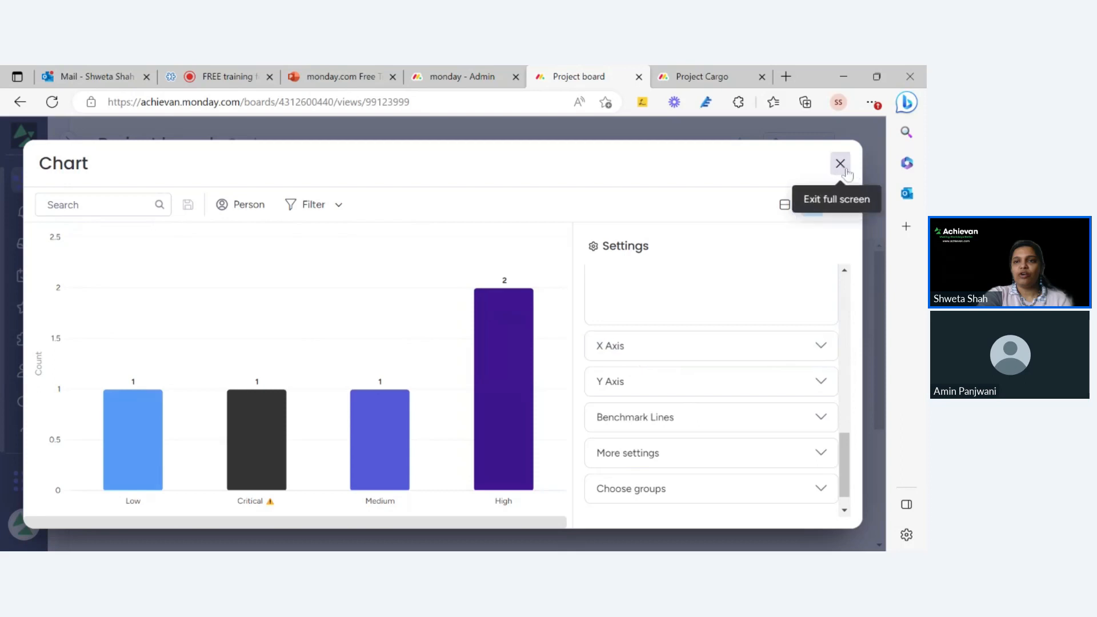
left_click(687, 344)
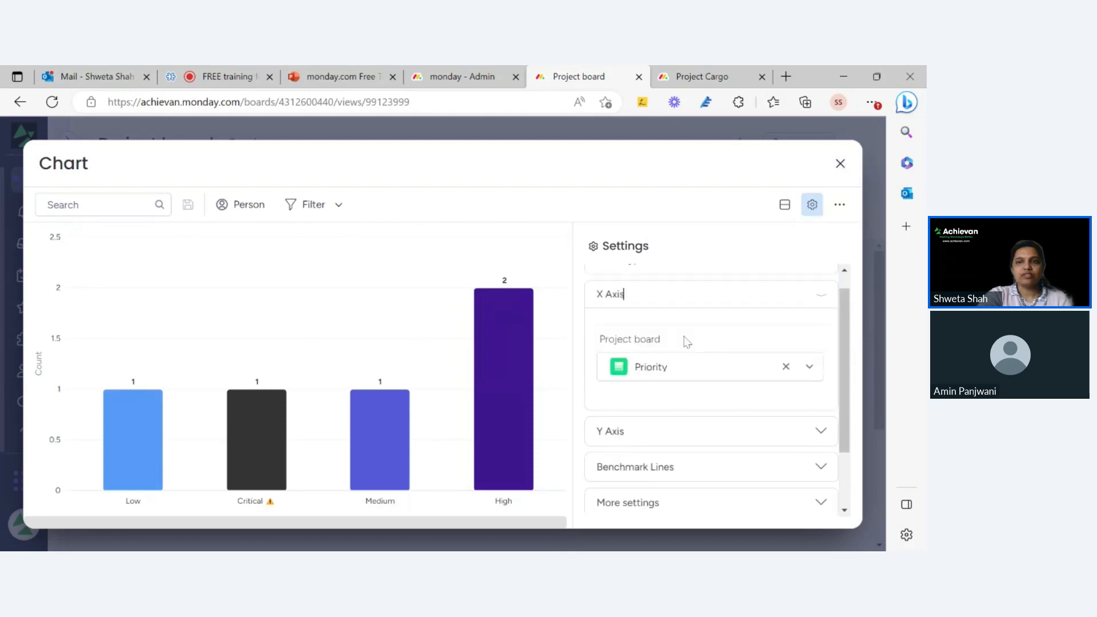
left_click(671, 366)
scroll(703, 485, "down", 2)
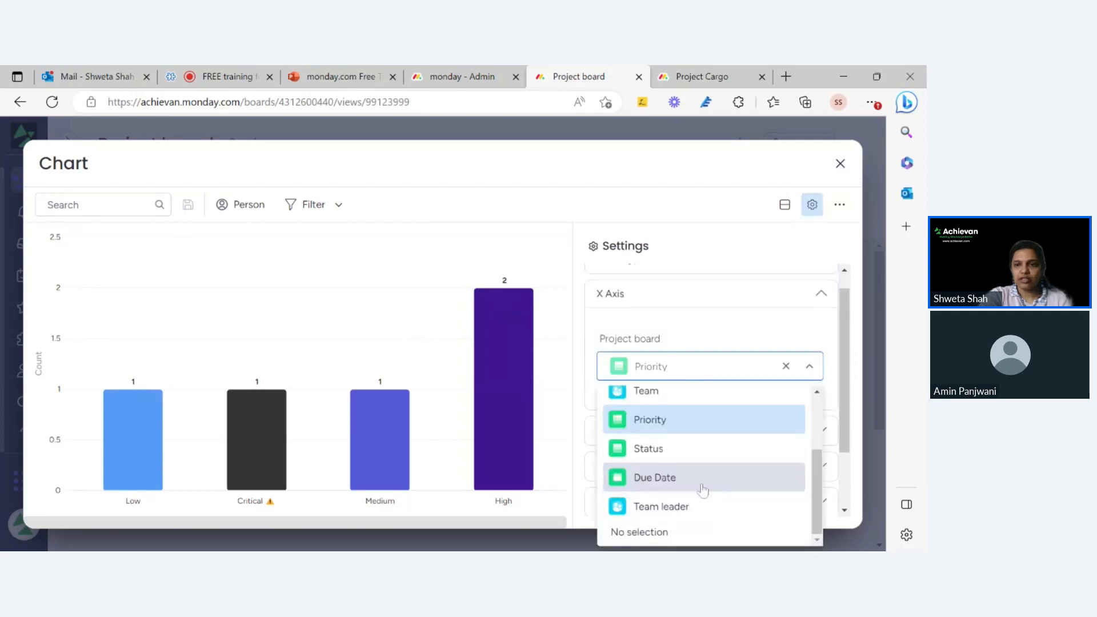
left_click(676, 455)
scroll(663, 429, "down", 1)
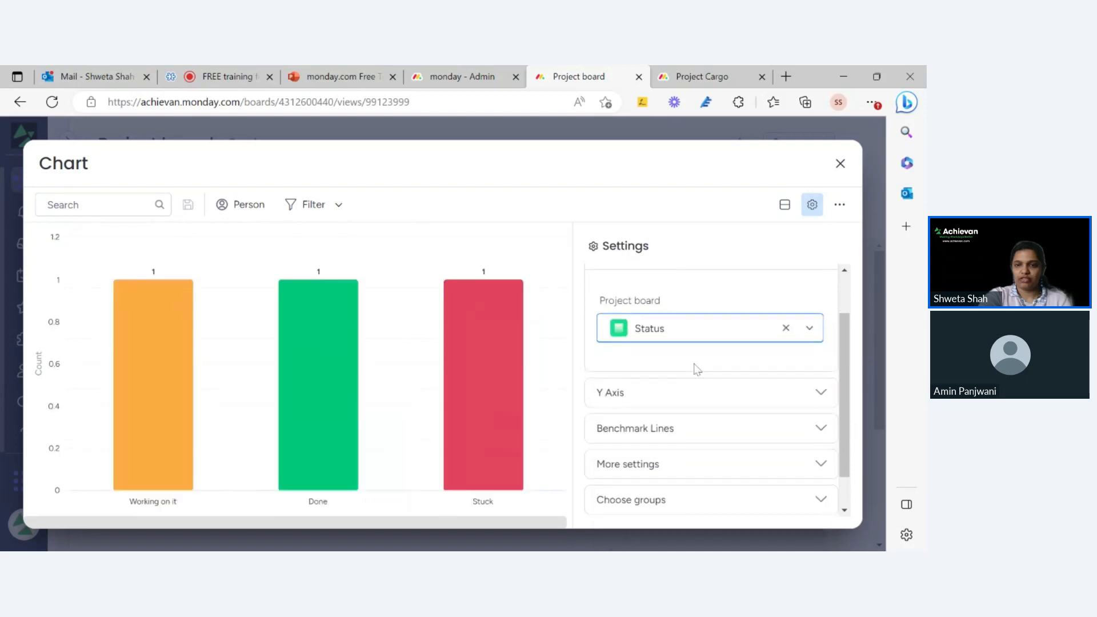
left_click(839, 163)
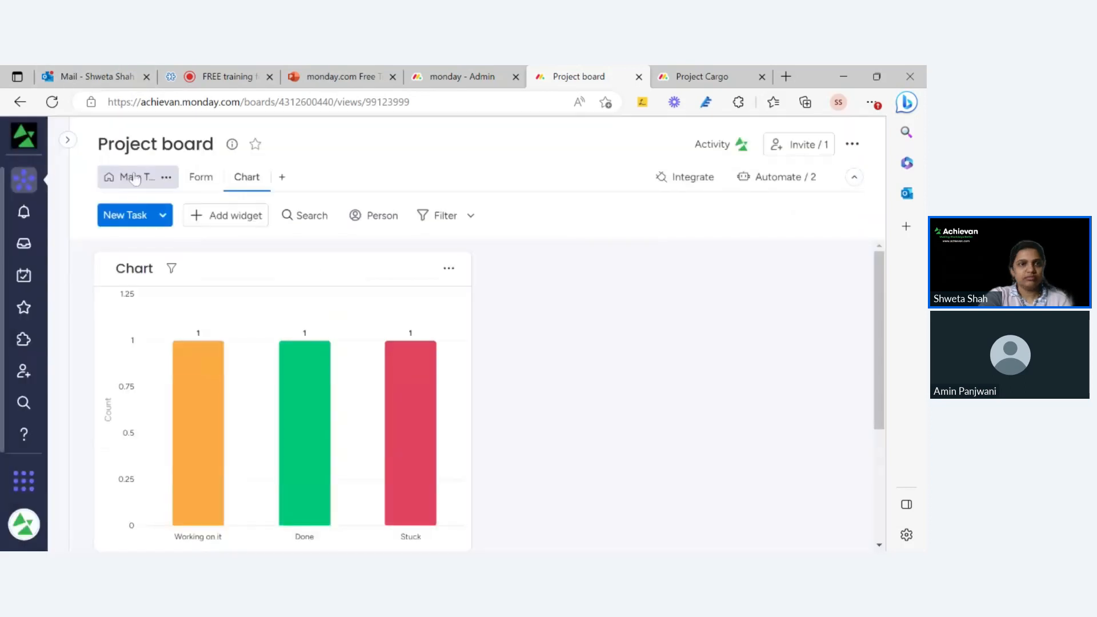
- Set Task 4's status to Working on it in the board's Main Table
left_click(135, 178)
scroll(618, 374, "down", 2)
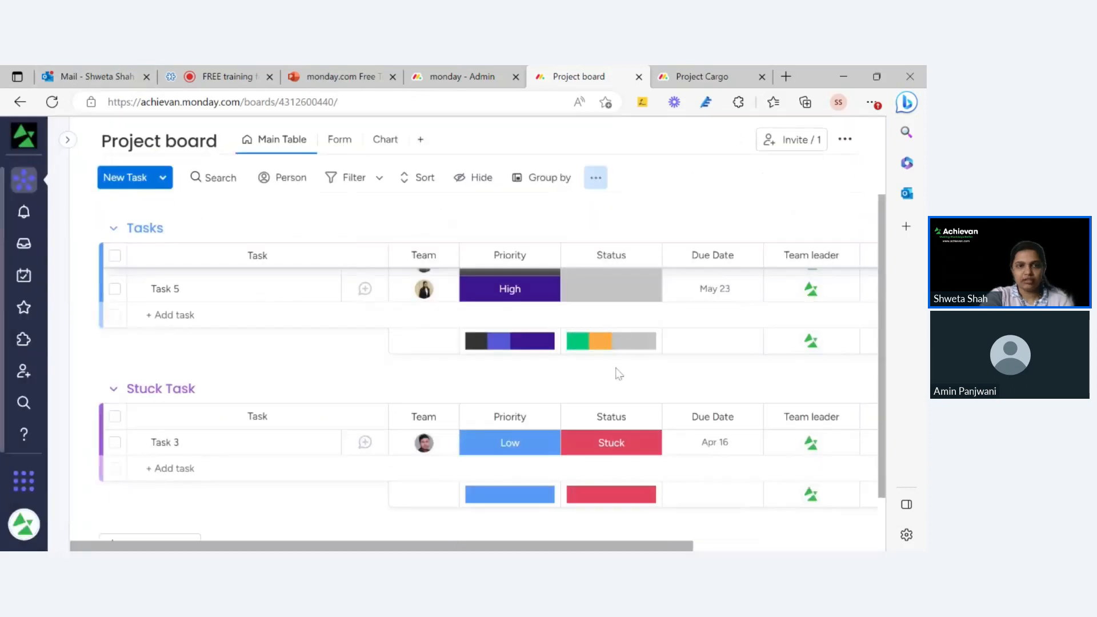
scroll(594, 342, "up", 2)
left_click(609, 371)
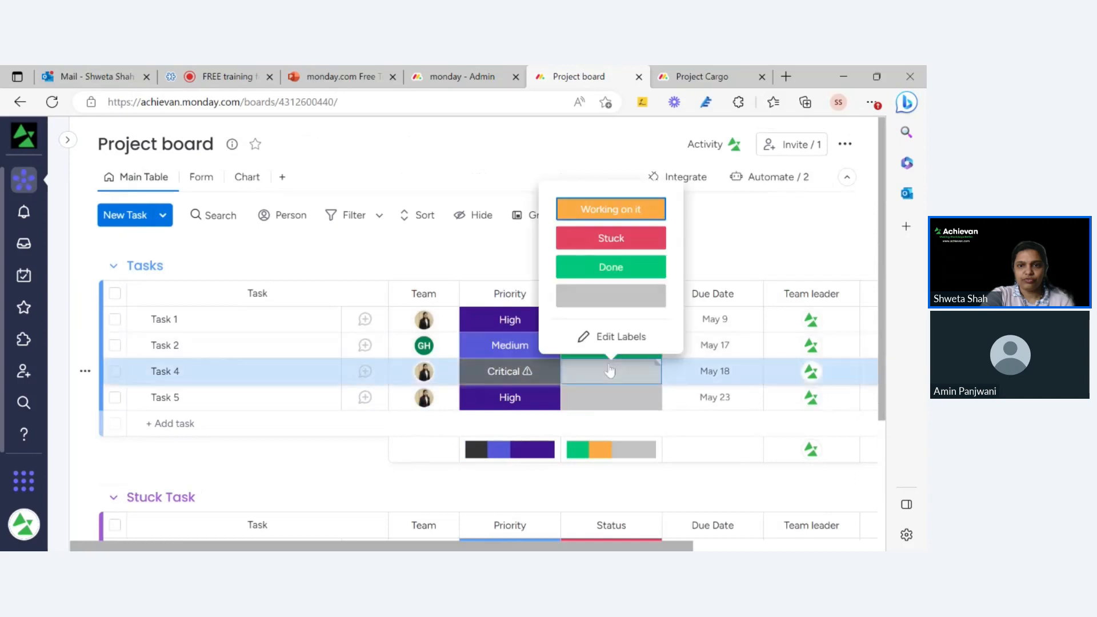
left_click(610, 209)
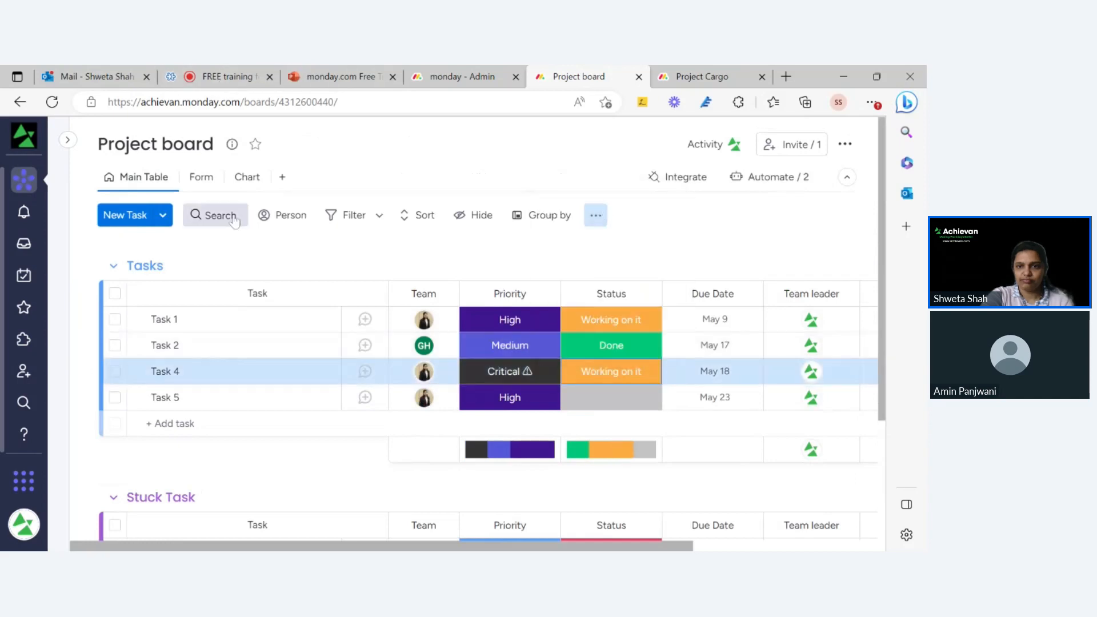
- Return to the Chart view and check how the status chart reflects the changed task
left_click(247, 177)
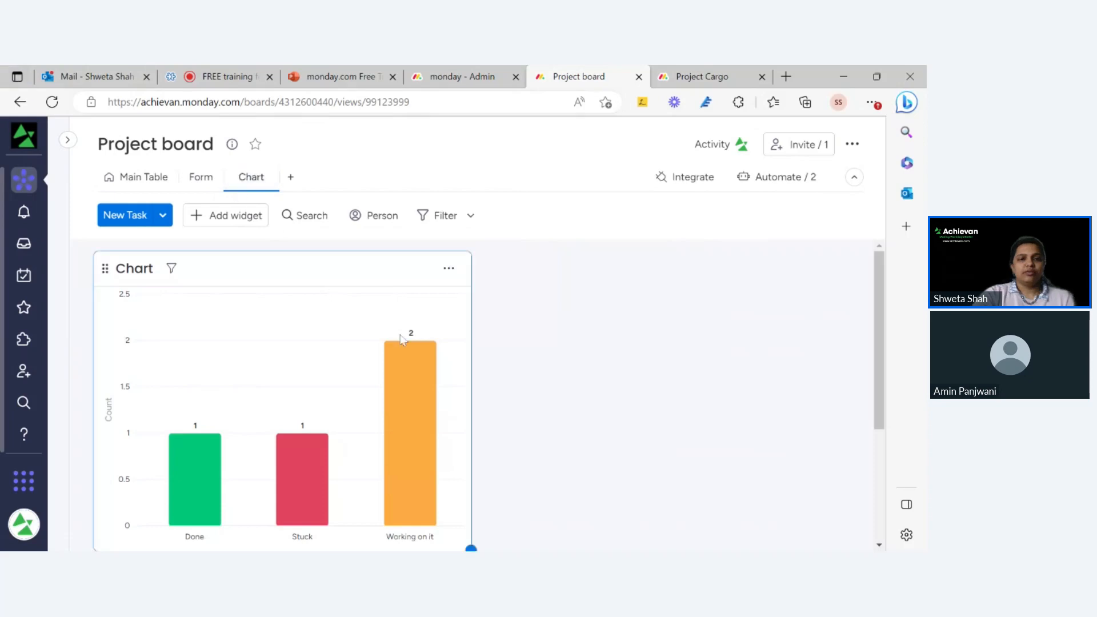
scroll(402, 343, "down", 1)
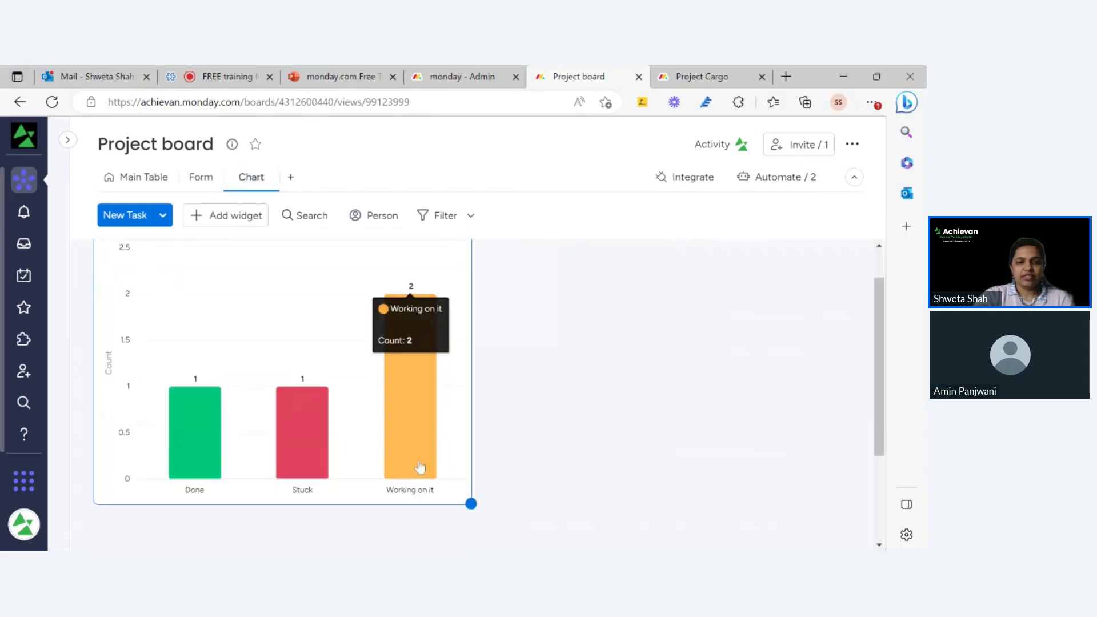
scroll(437, 449, "up", 1)
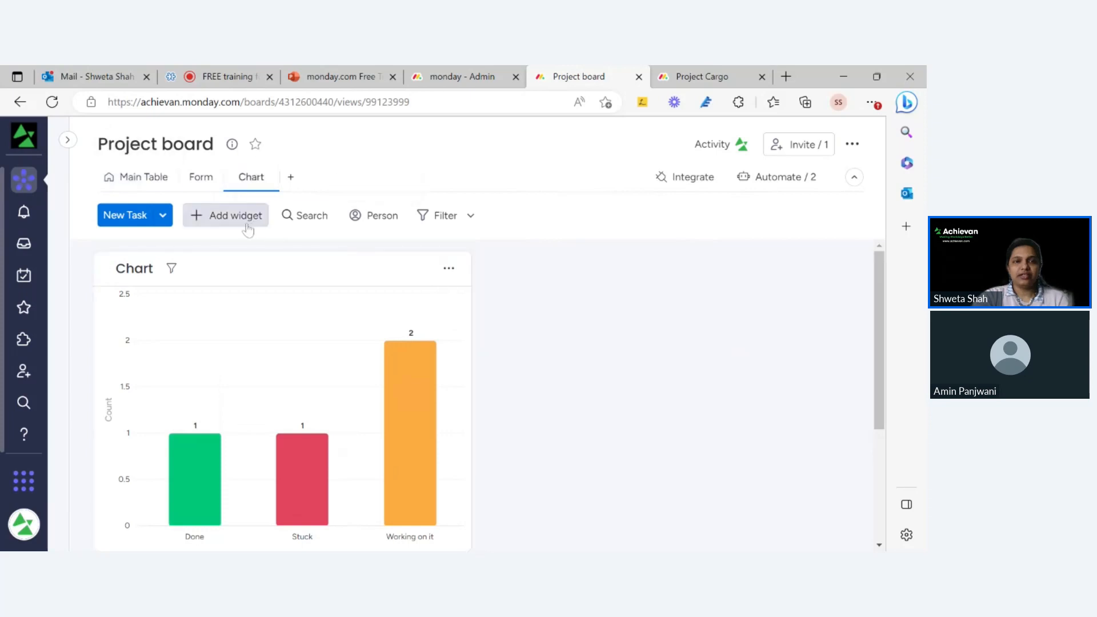
scroll(485, 305, "down", 2)
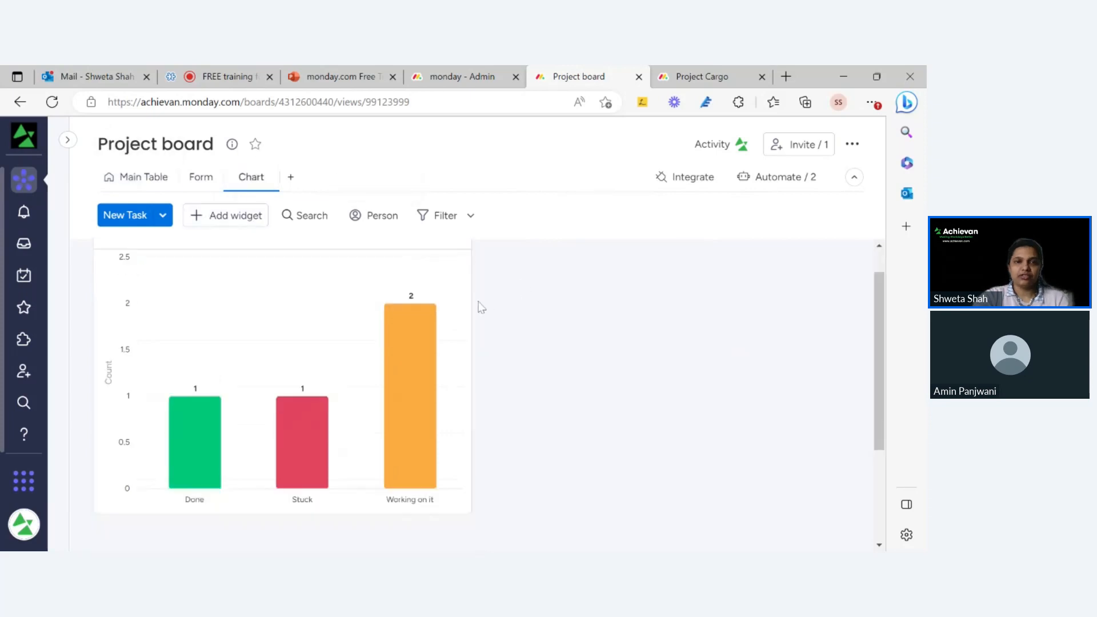
scroll(482, 307, "up", 2)
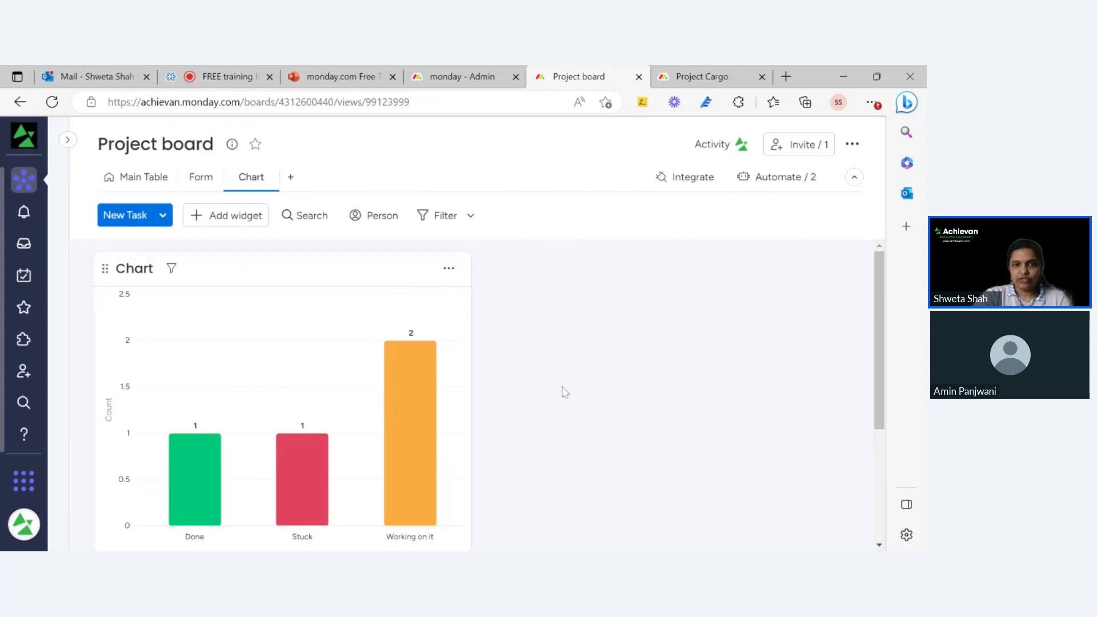
scroll(891, 440, "down", 1)
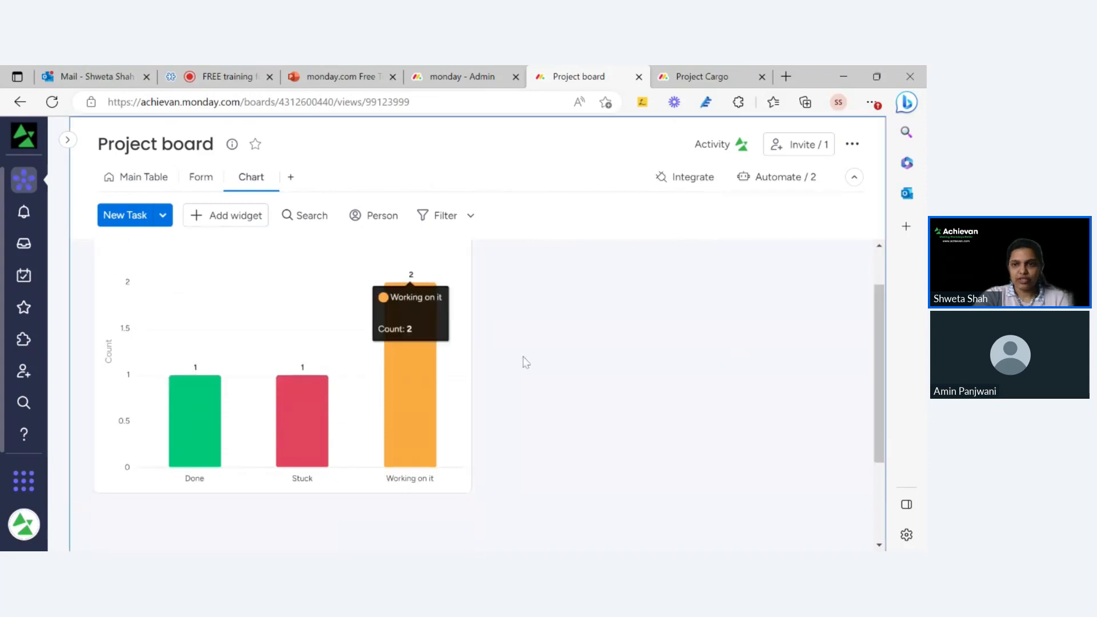
mouse_move(470, 489)
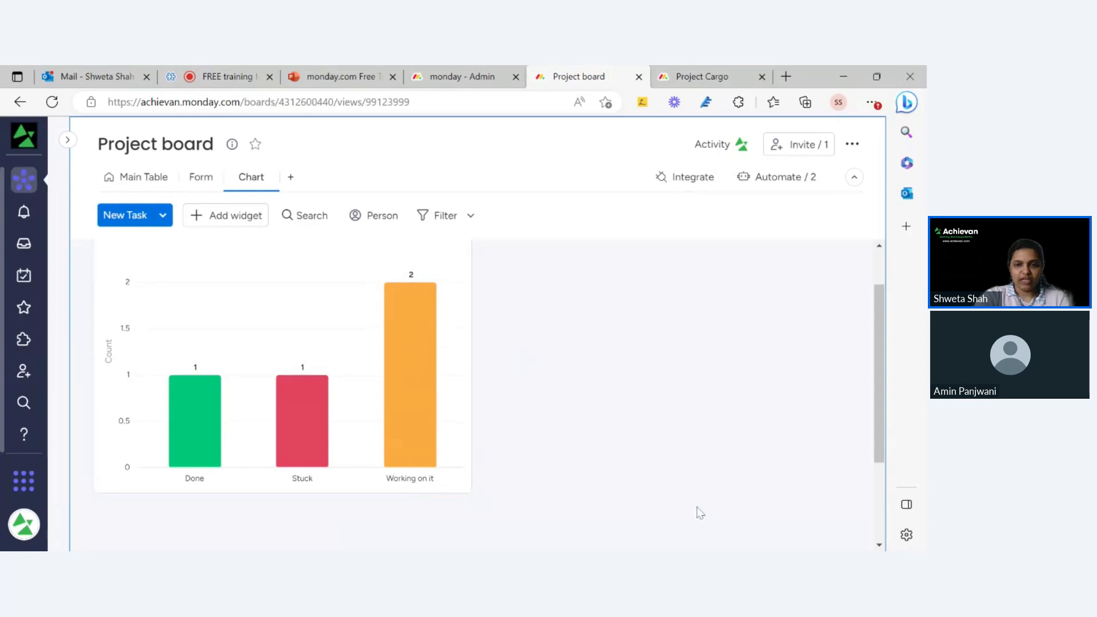
- Dock the chart widget so that it takes up the whole Chart view
scroll(642, 417, "up", 1)
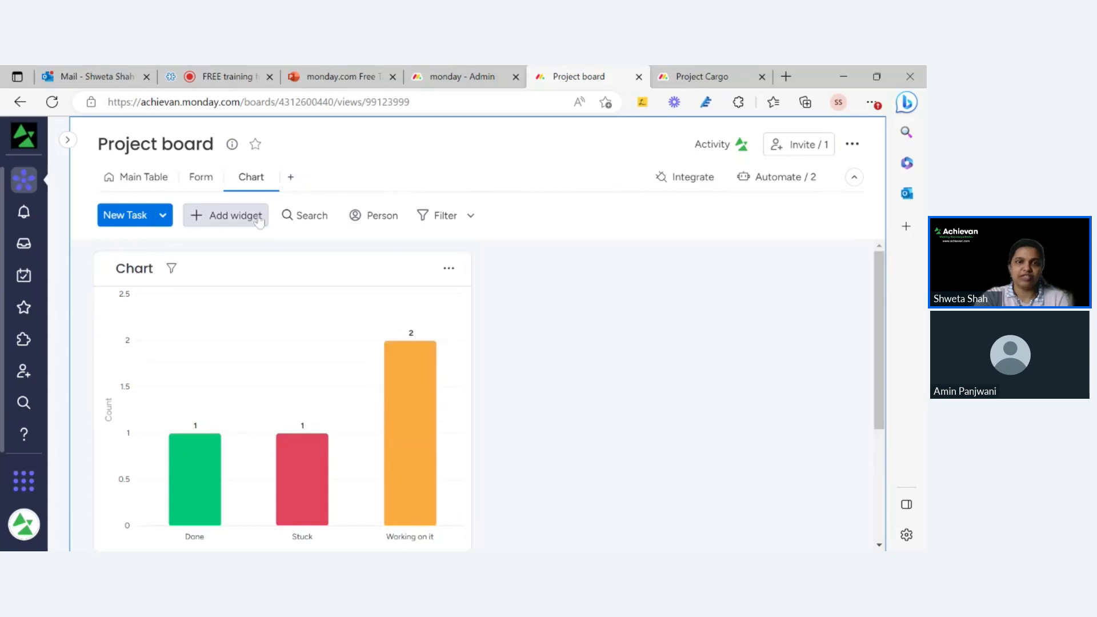
left_click(448, 267)
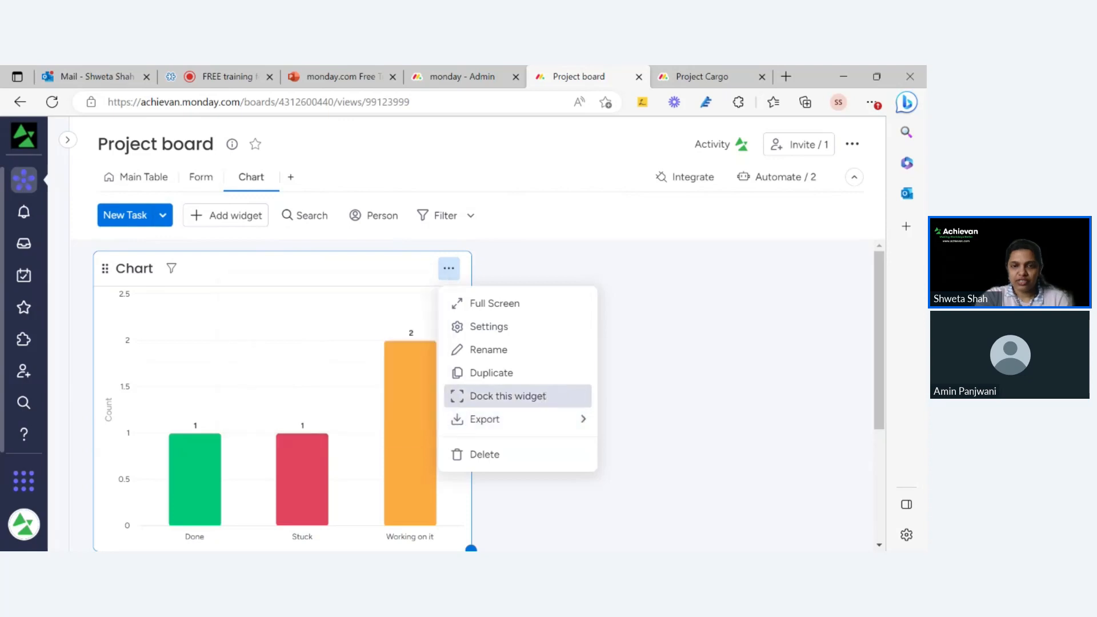
left_click(547, 398)
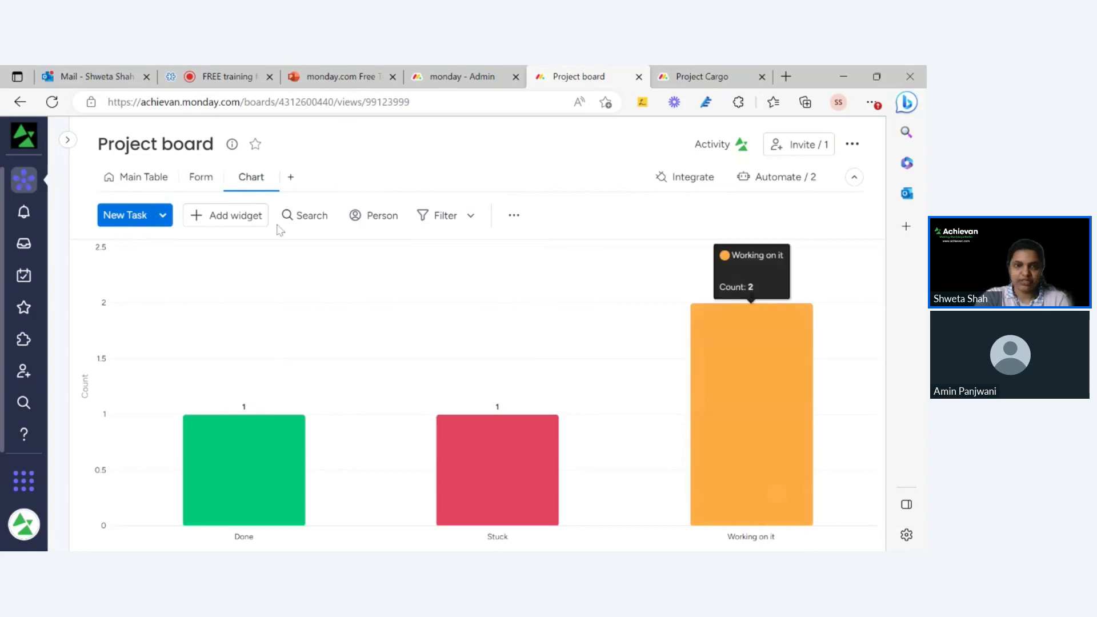
- Add a task named Task 7 to the Stuck Task group in the Main Table
left_click(143, 178)
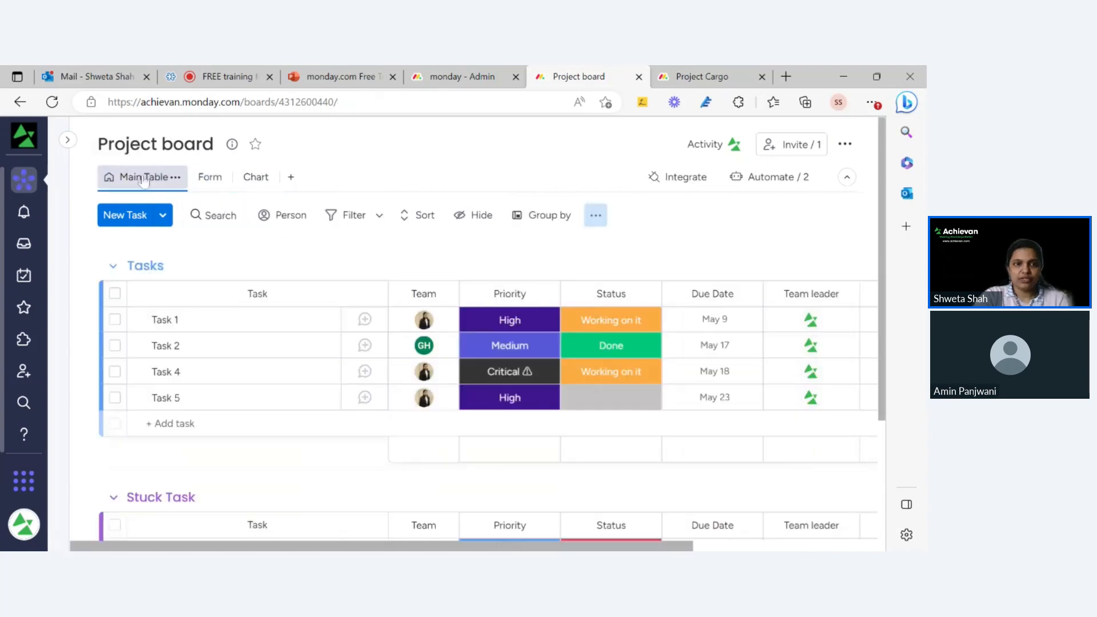
scroll(191, 416, "down", 4)
left_click(191, 410)
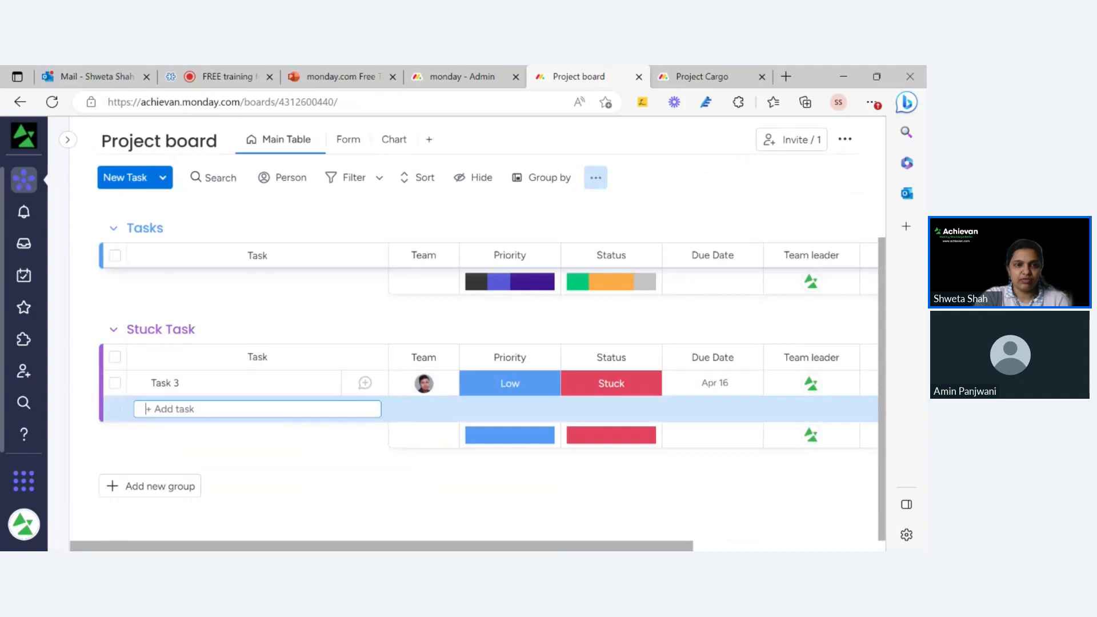
type("Tas")
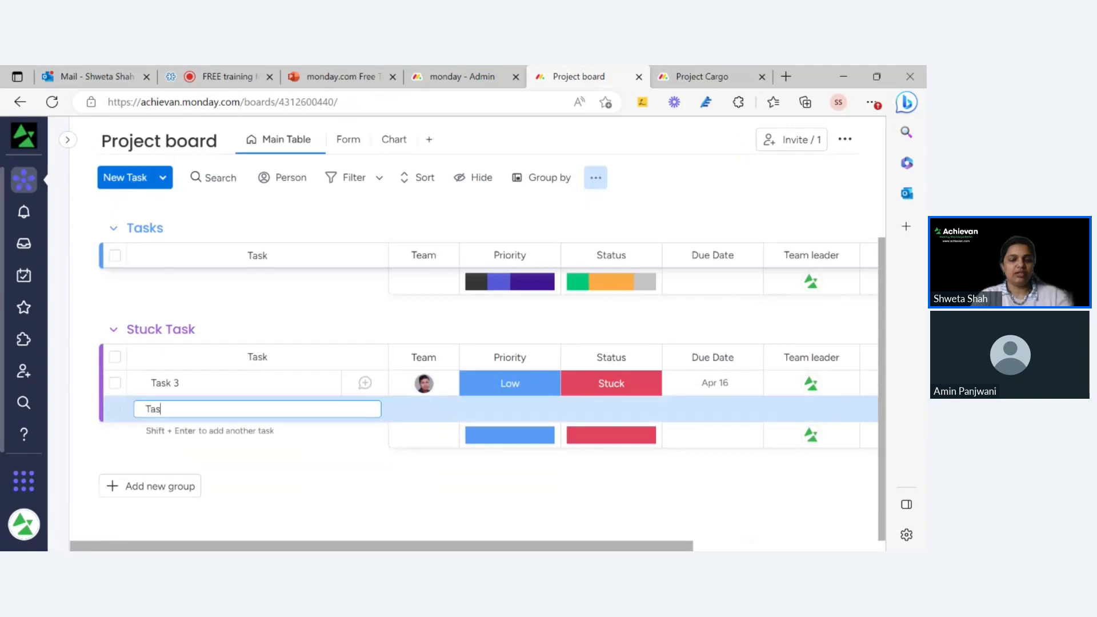
type("k")
key("BackSpace")
type("7")
key("Return")
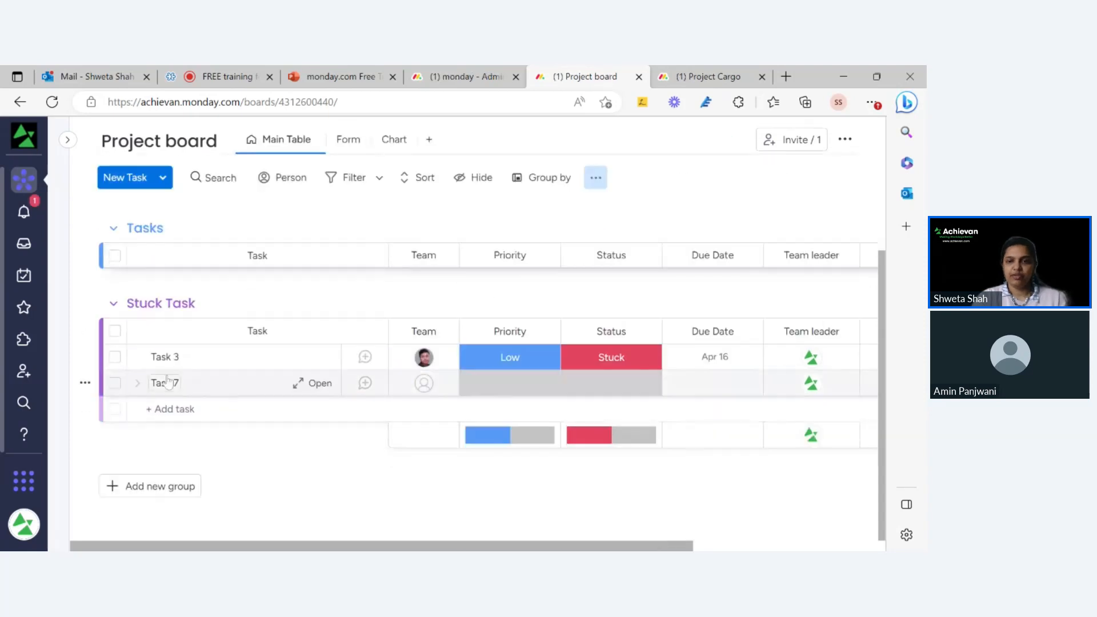
- Move Task 7 from the Stuck Task group into the Tasks group and set its status to Done
left_click_drag(114, 386, 106, 261)
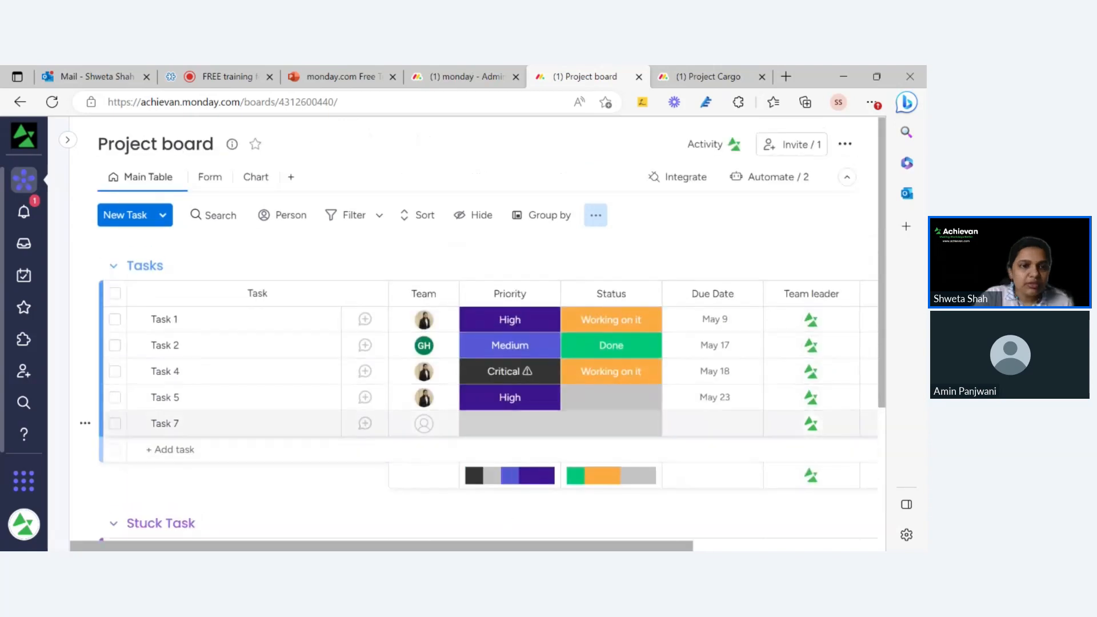
left_click(610, 424)
left_click(622, 320)
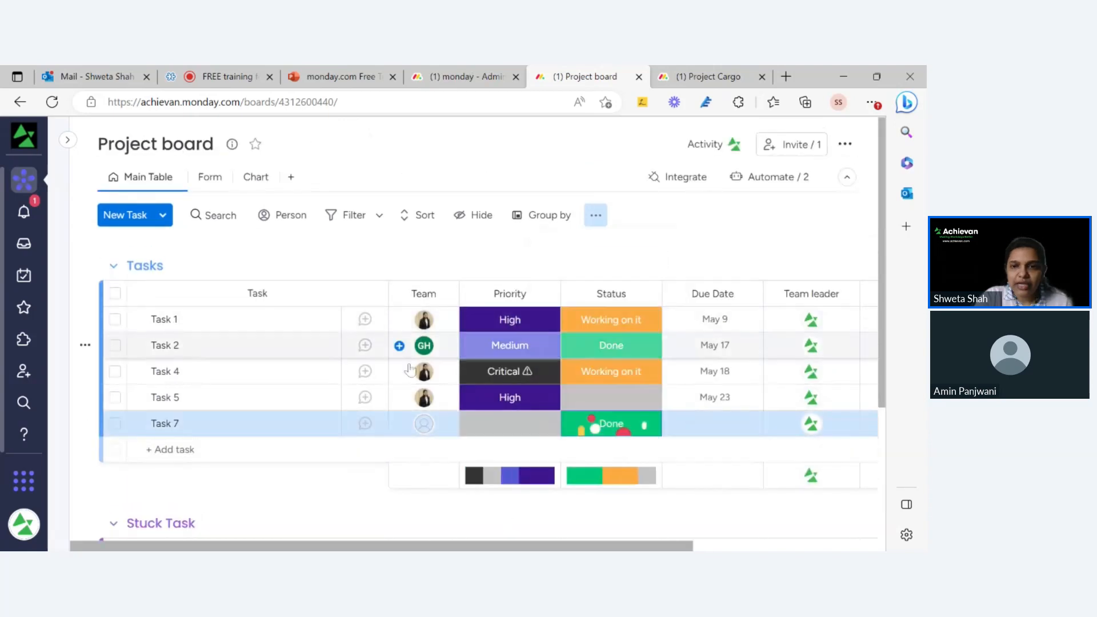
- Duplicate Task 7 in the Tasks group, and duplicate the original and its copy together to get four such tasks
left_click(114, 424)
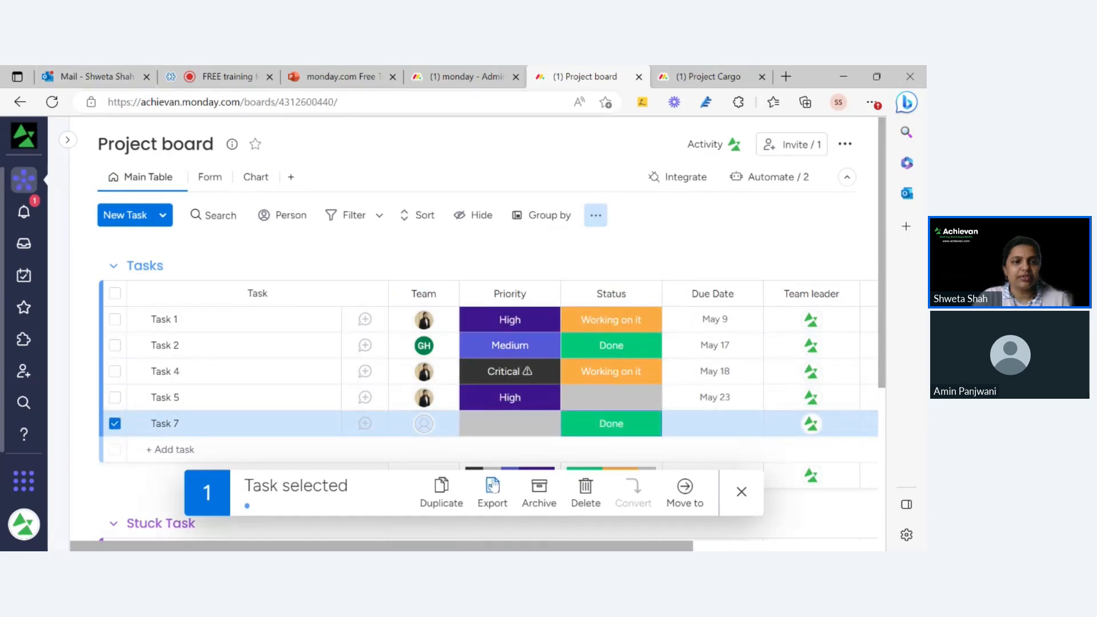
left_click(441, 491)
left_click(444, 439)
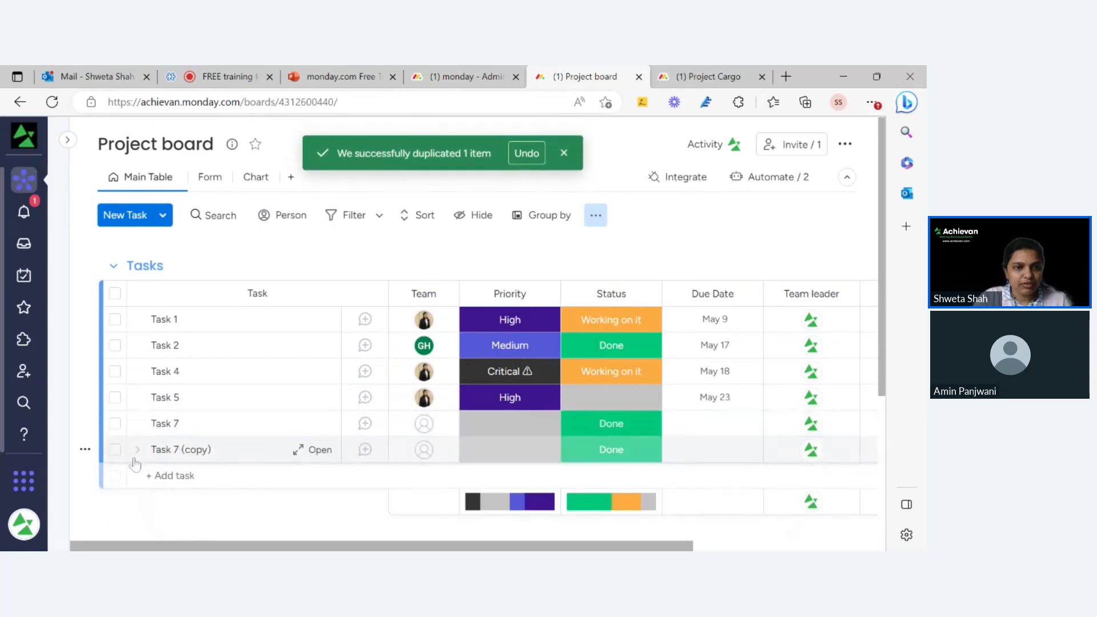
left_click(115, 449)
left_click(114, 423)
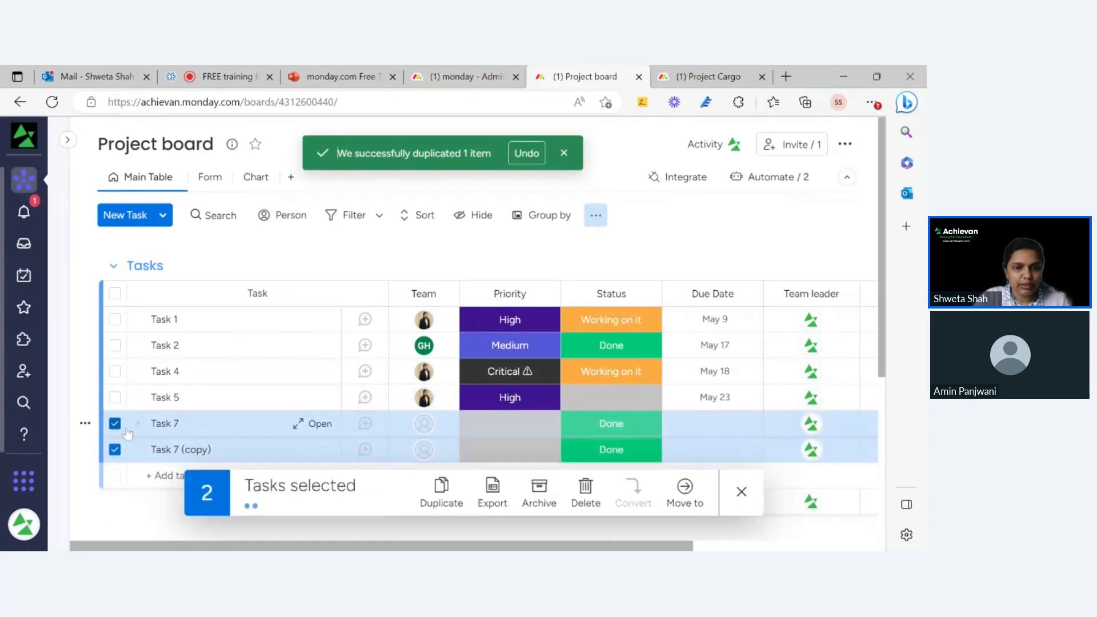
left_click(443, 492)
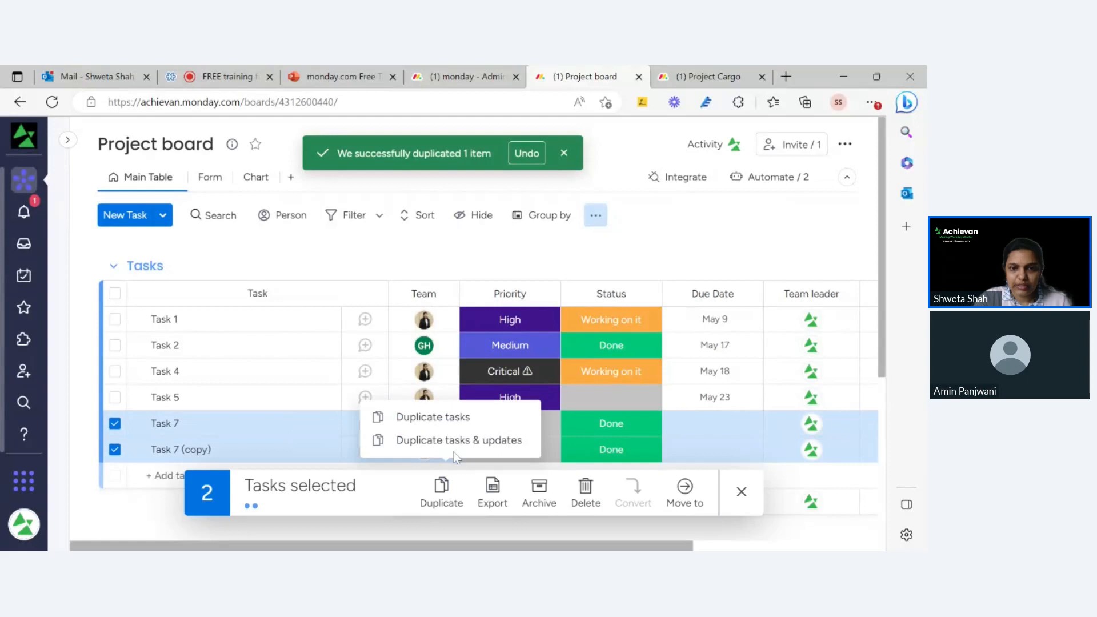
left_click(444, 438)
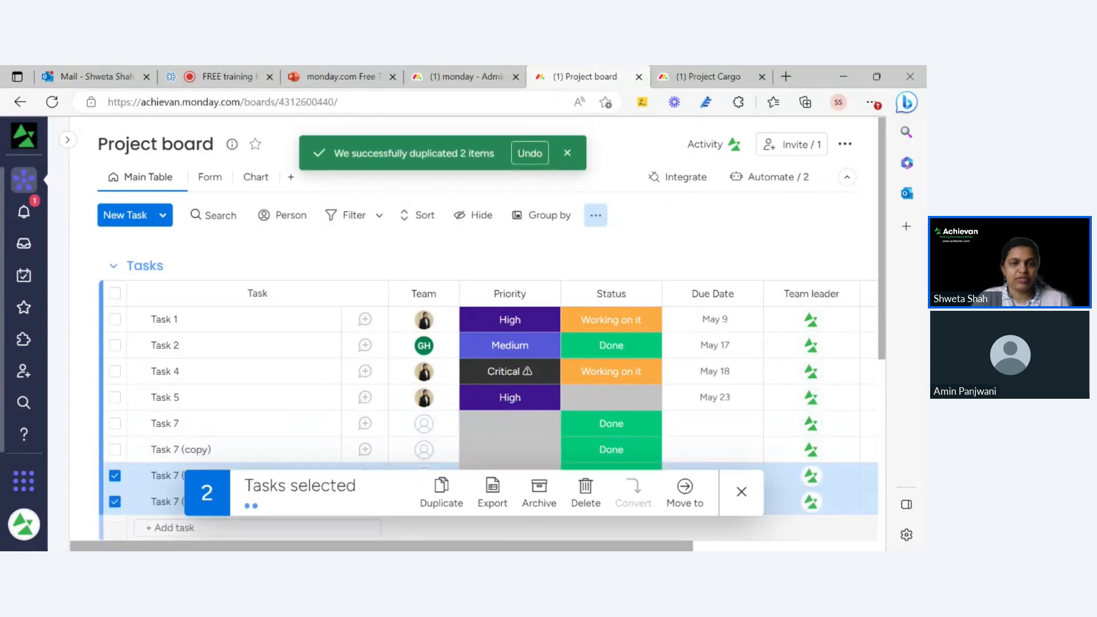
- Open the Chart view and check how the status chart reflects the duplicated tasks
left_click(254, 178)
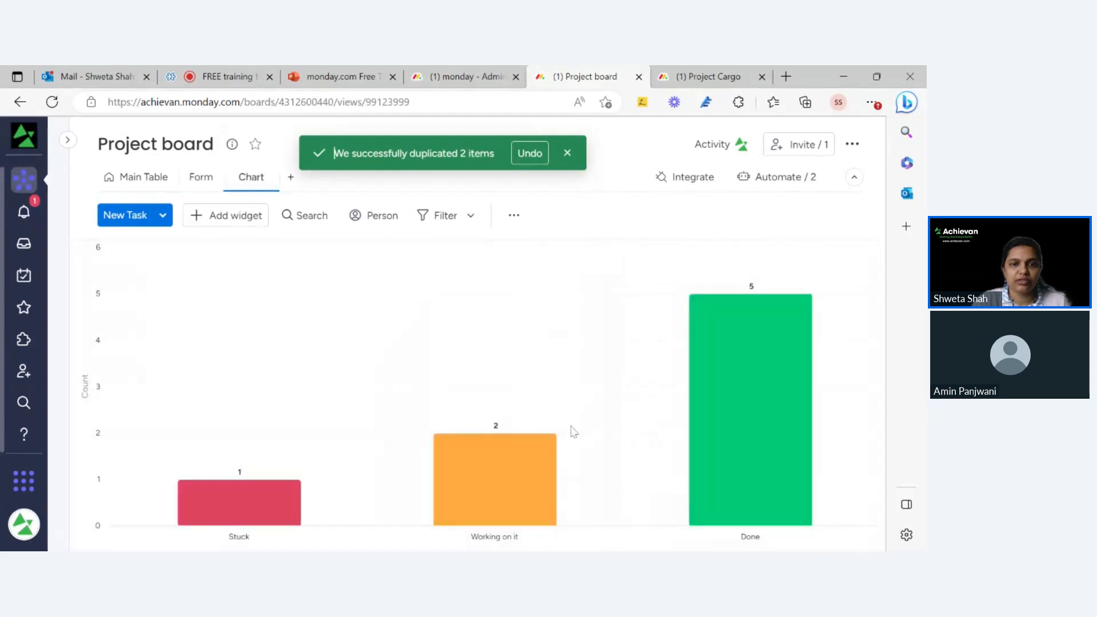
mouse_move(742, 375)
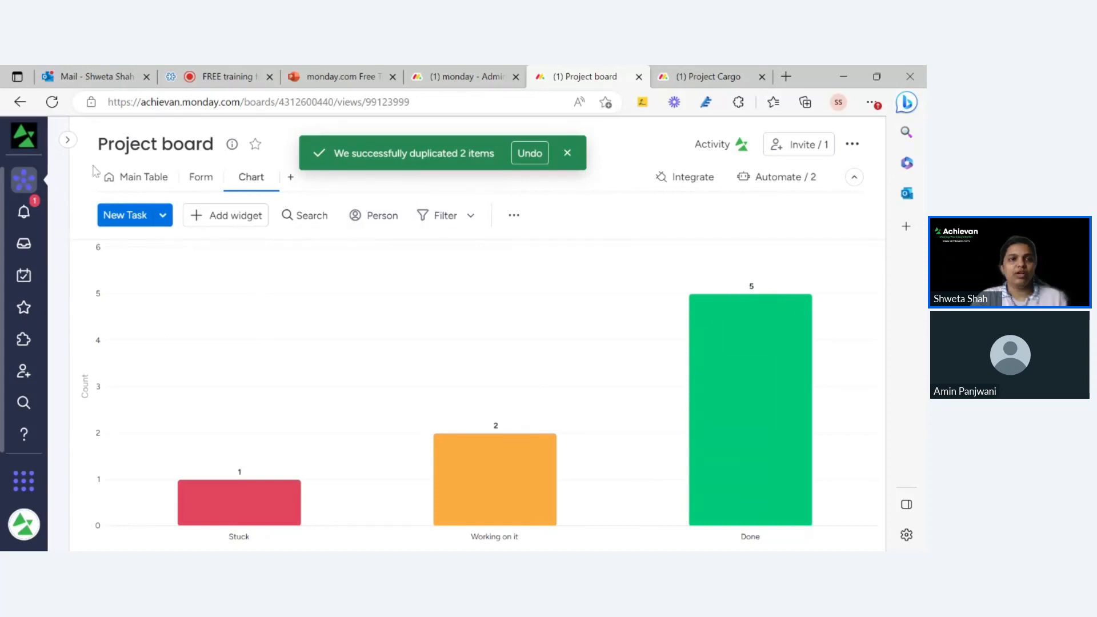
mouse_move(267, 182)
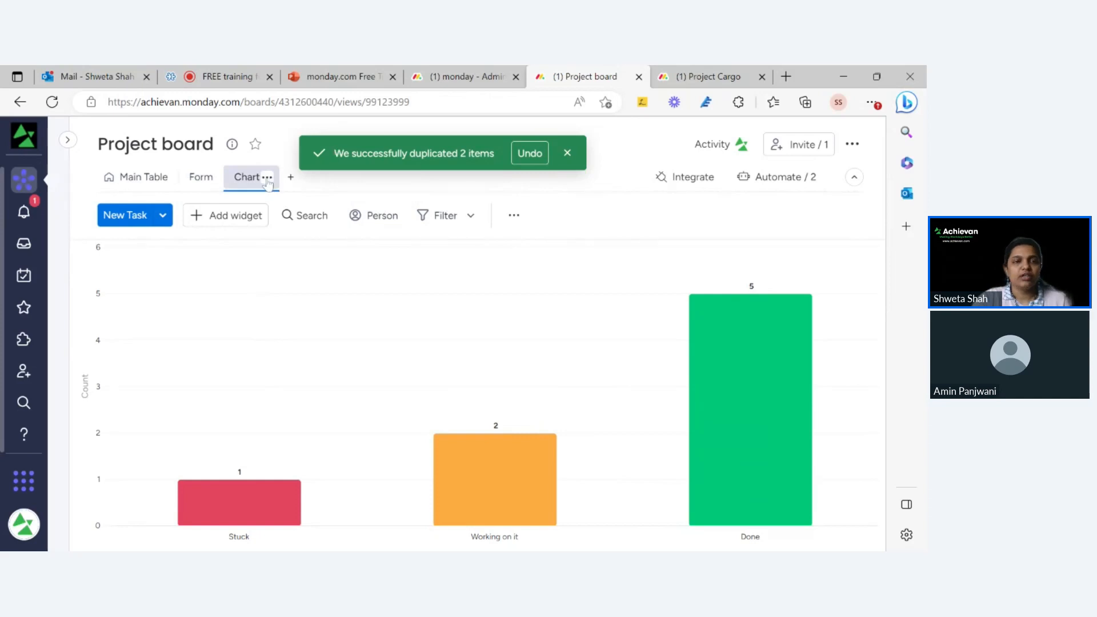
- Set the Chart view as the board default from the Main Table, and reload the board with the Chart view open
left_click(111, 184)
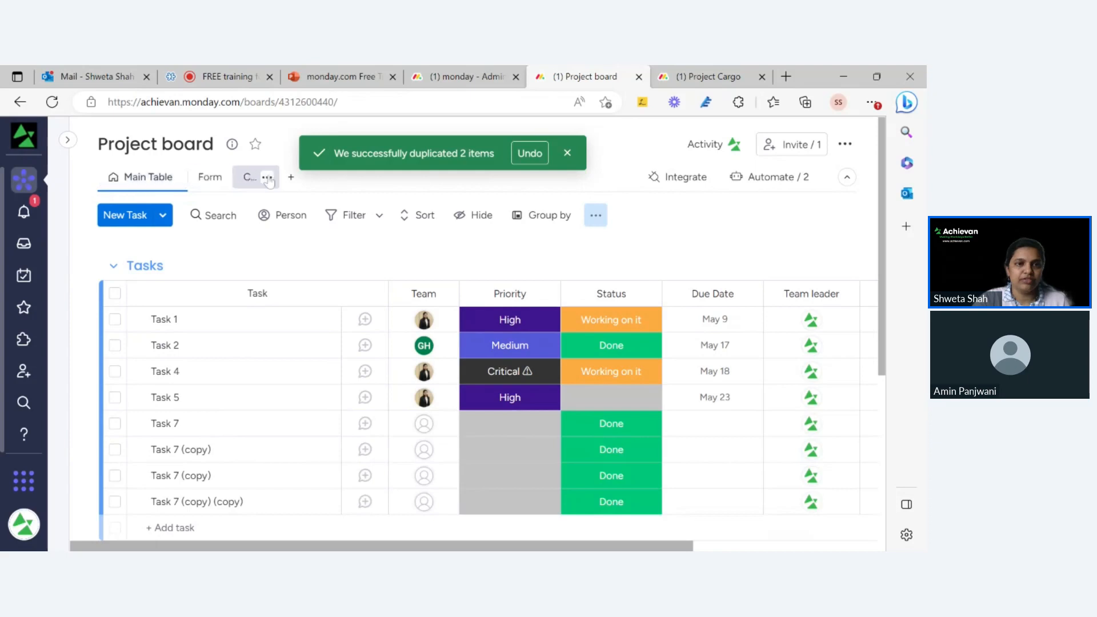
left_click(268, 179)
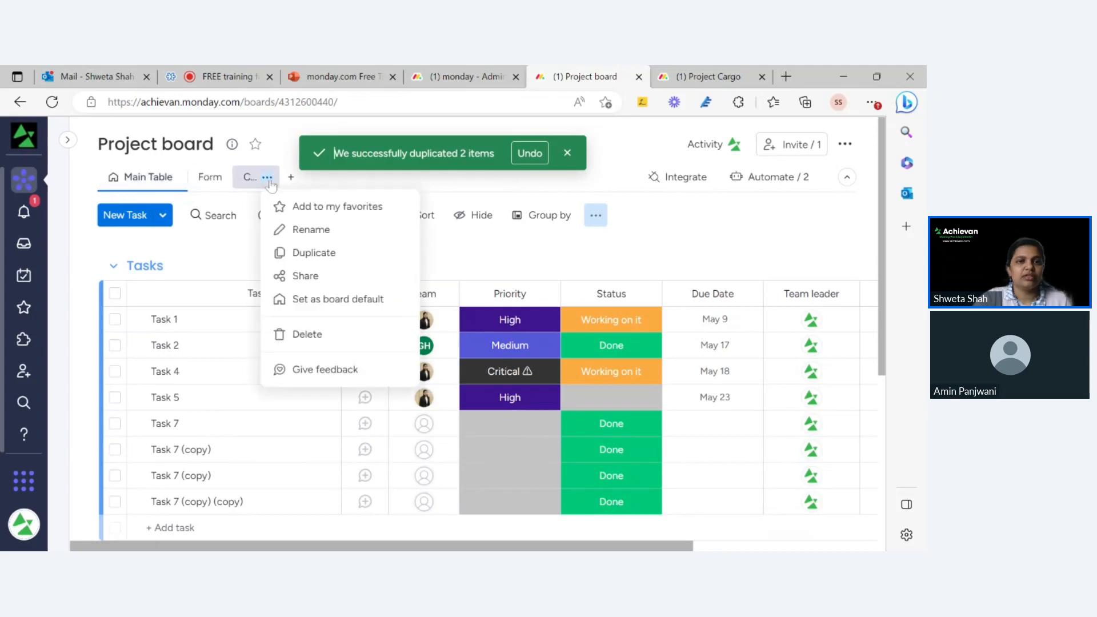
left_click(309, 307)
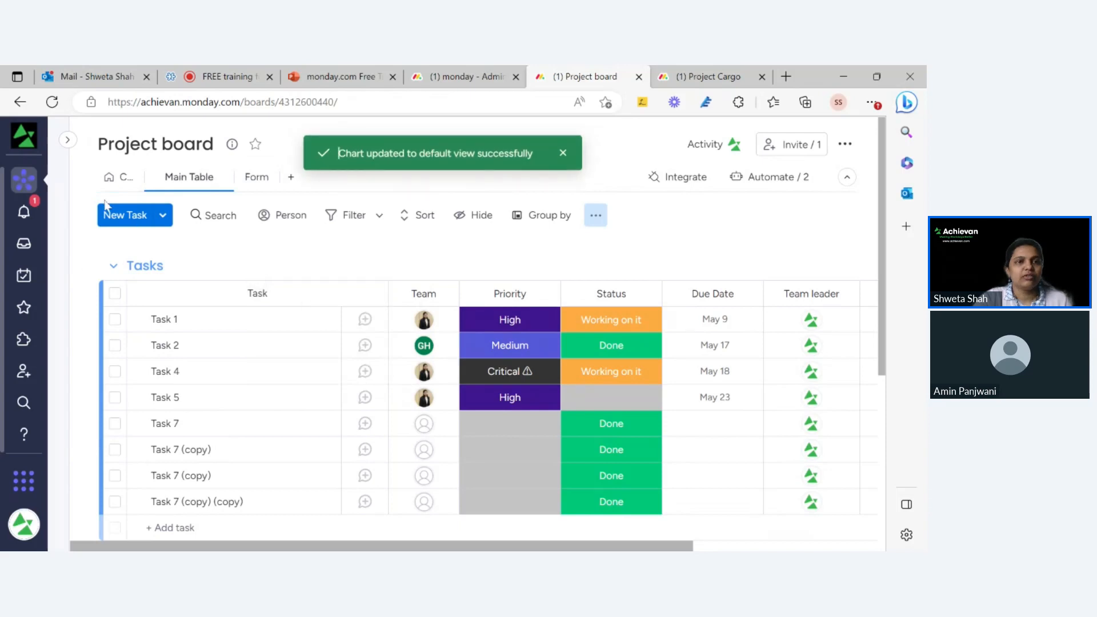
left_click(117, 176)
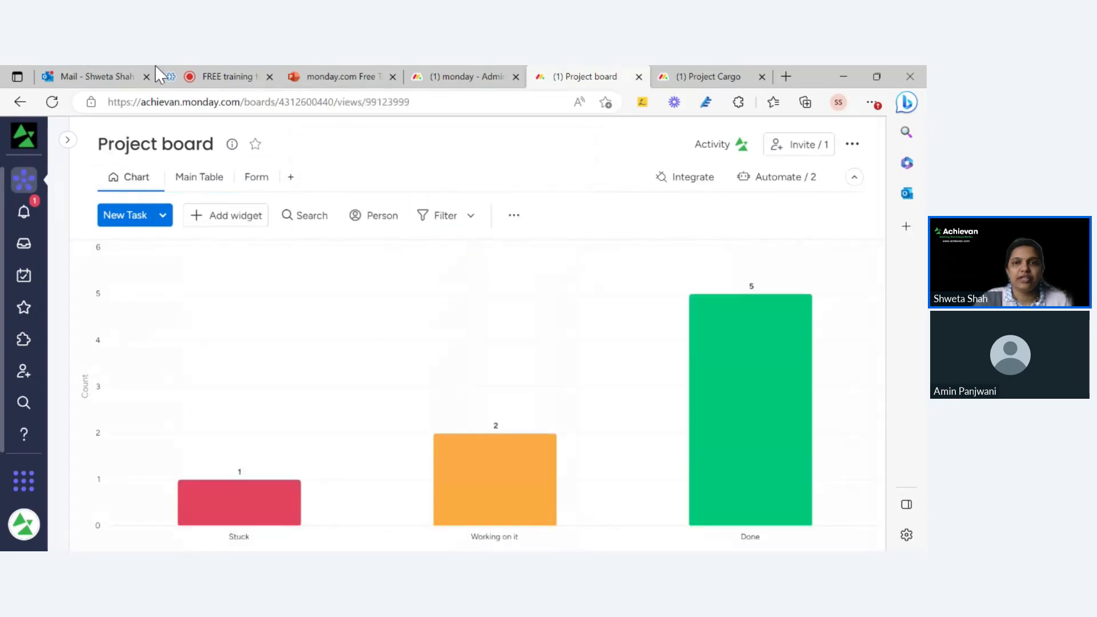
left_click(54, 109)
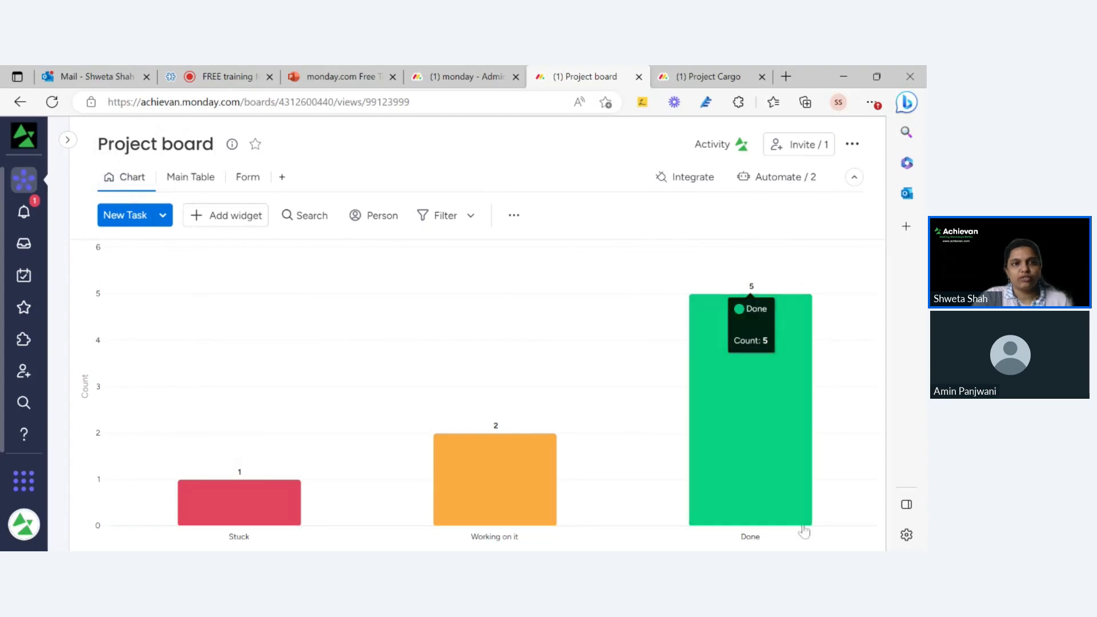
mouse_move(791, 499)
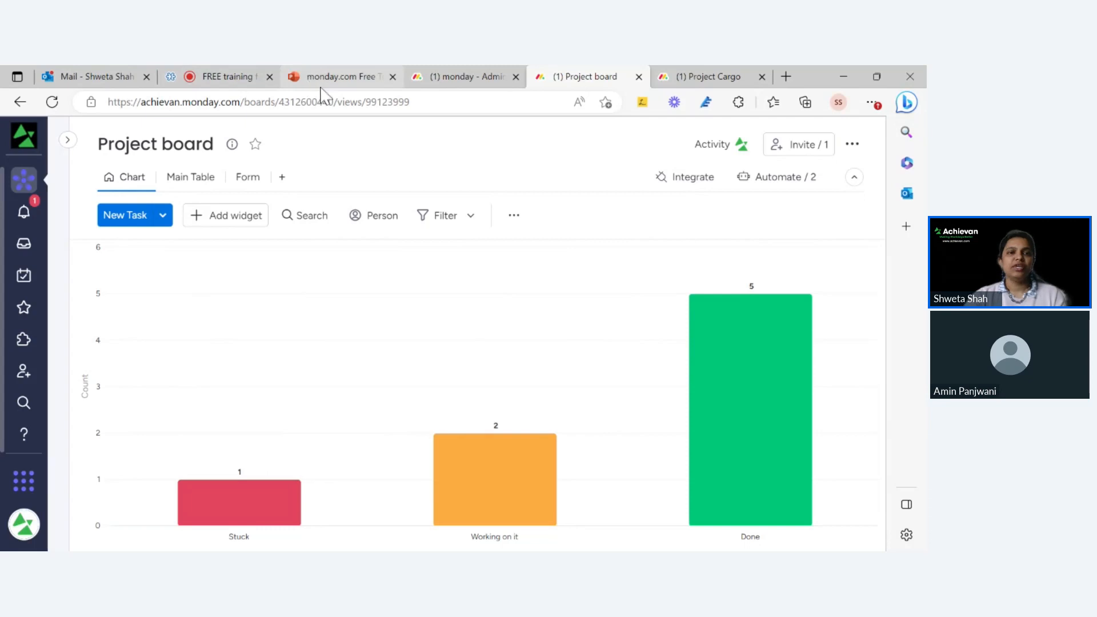
- Return the board to its Main Table and switch to the presentation's New Features slide to review the feature list
left_click(171, 178)
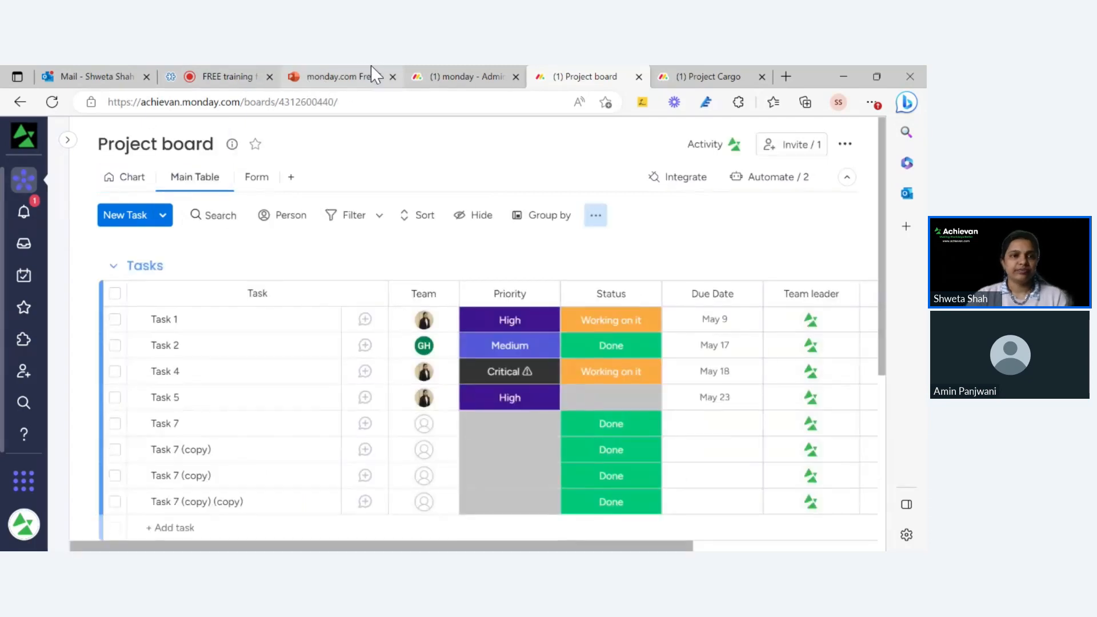
left_click(343, 76)
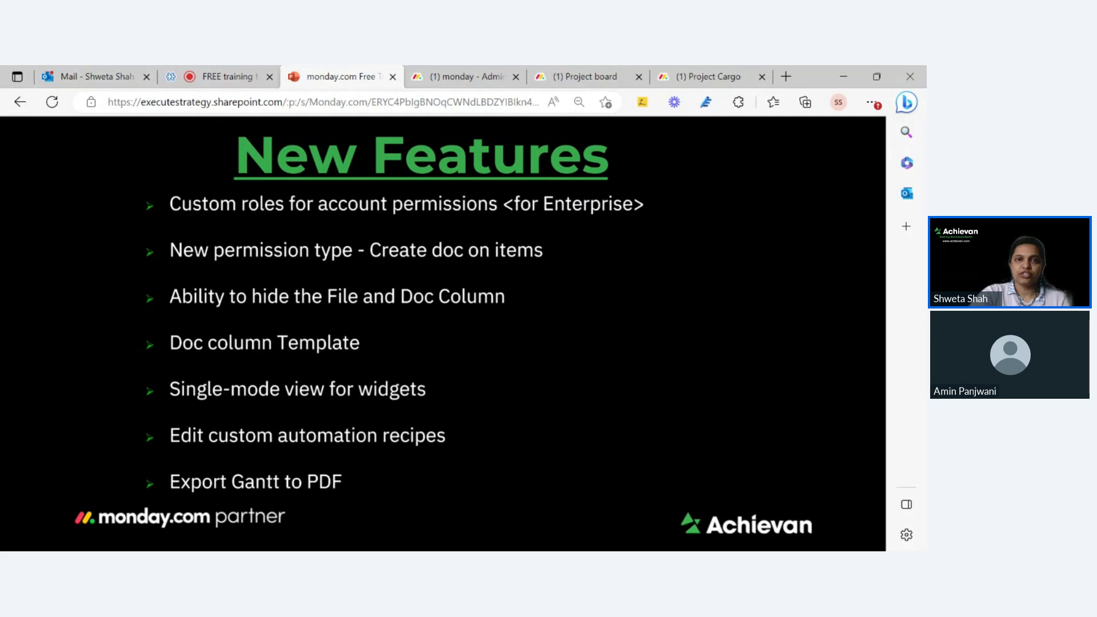
- Switch to the Project Cargo board, review its active board automations, and look over the Status and Due Date columns
left_click(714, 79)
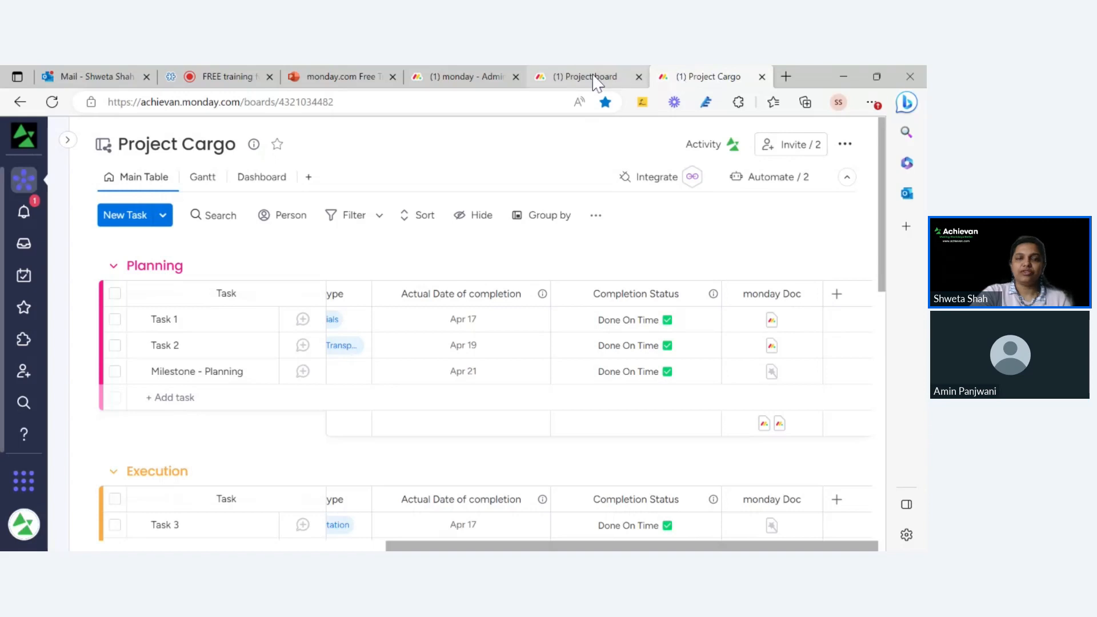
left_click(777, 182)
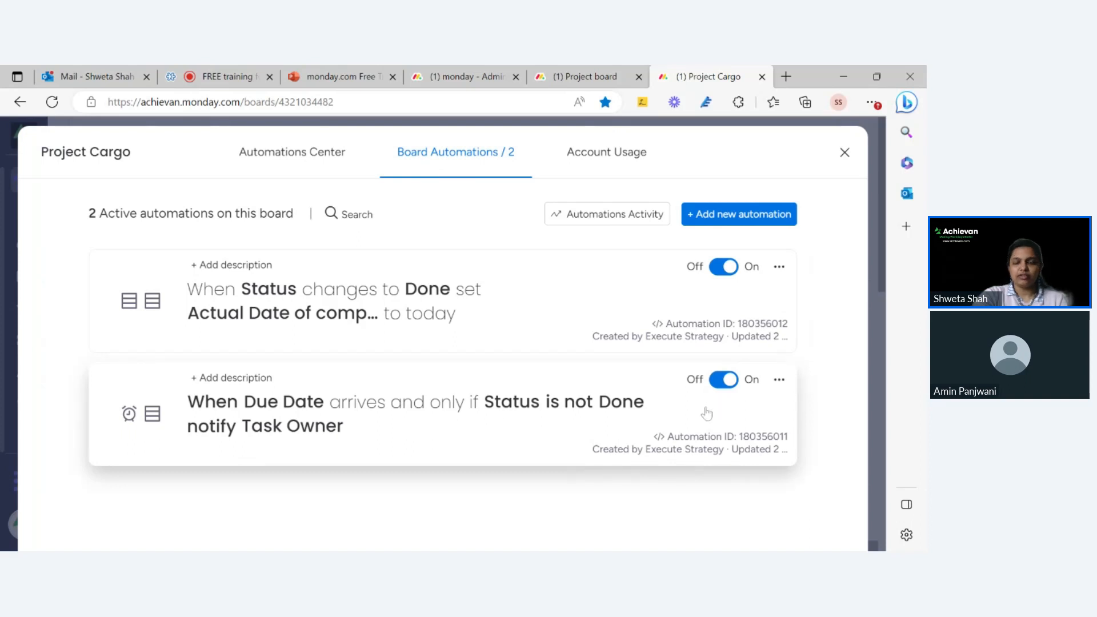
left_click(845, 155)
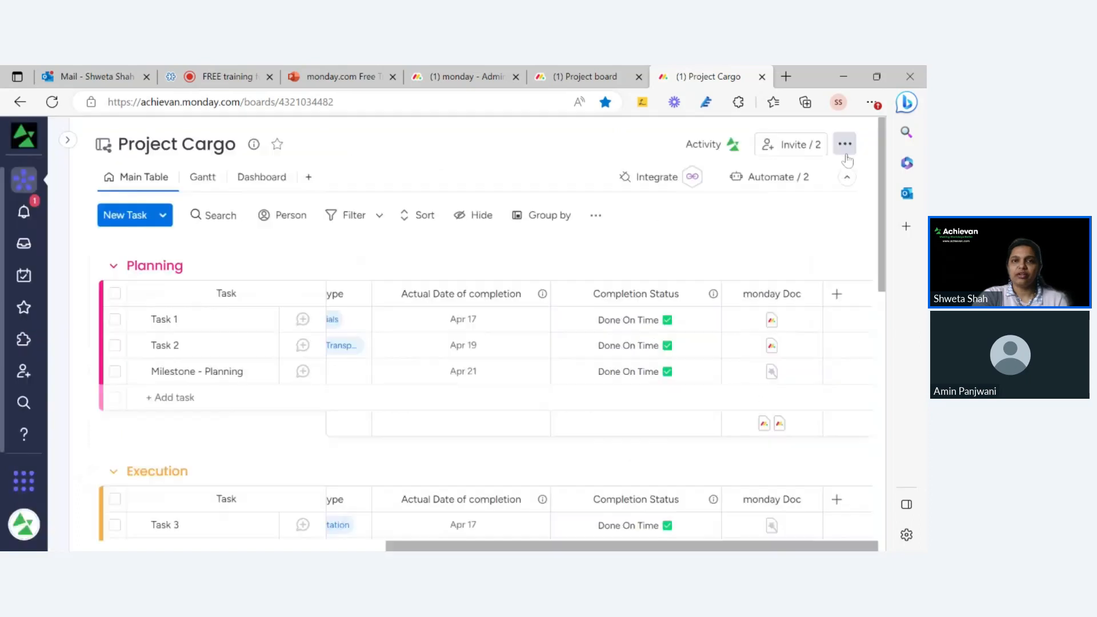
left_click_drag(485, 546, 168, 547)
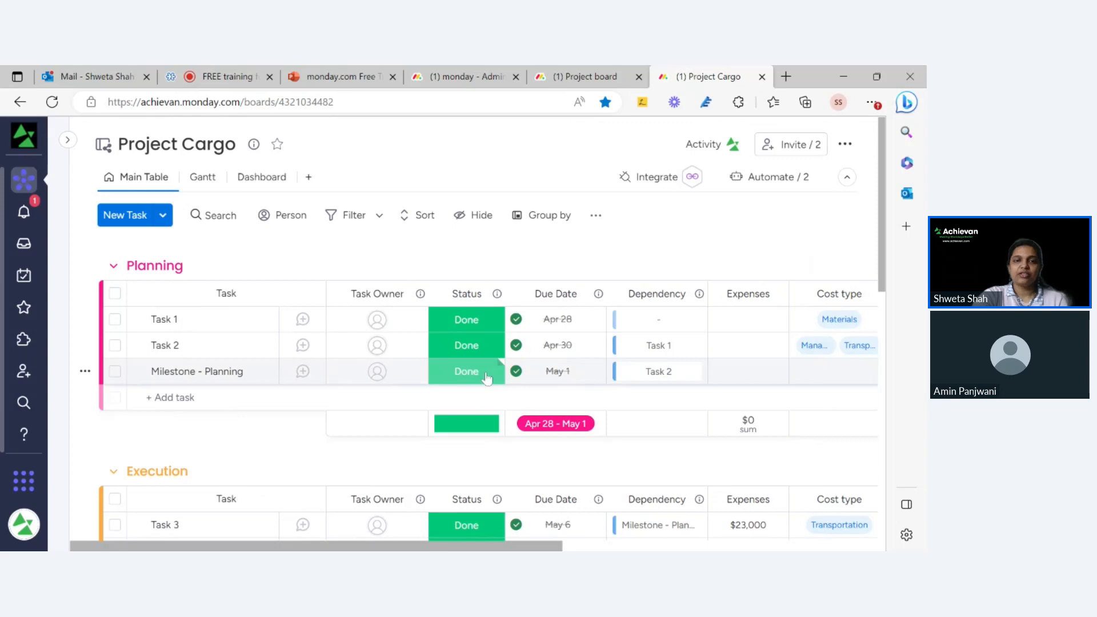
- Switch to Project board and review its active board automations before returning to the Main Table
left_click(596, 81)
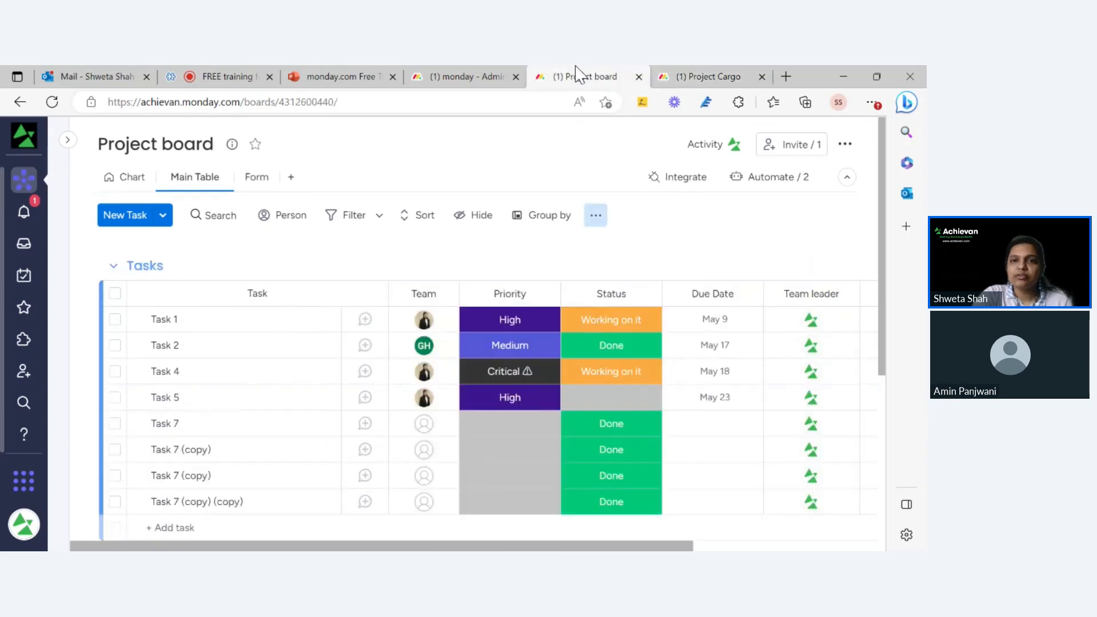
left_click(759, 178)
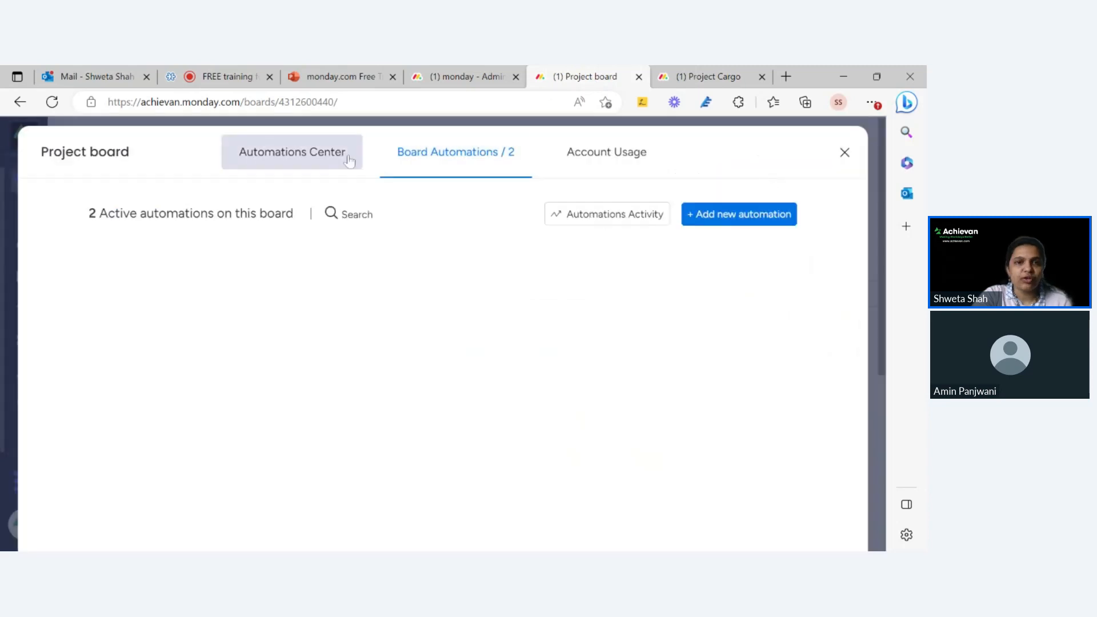
left_click(470, 153)
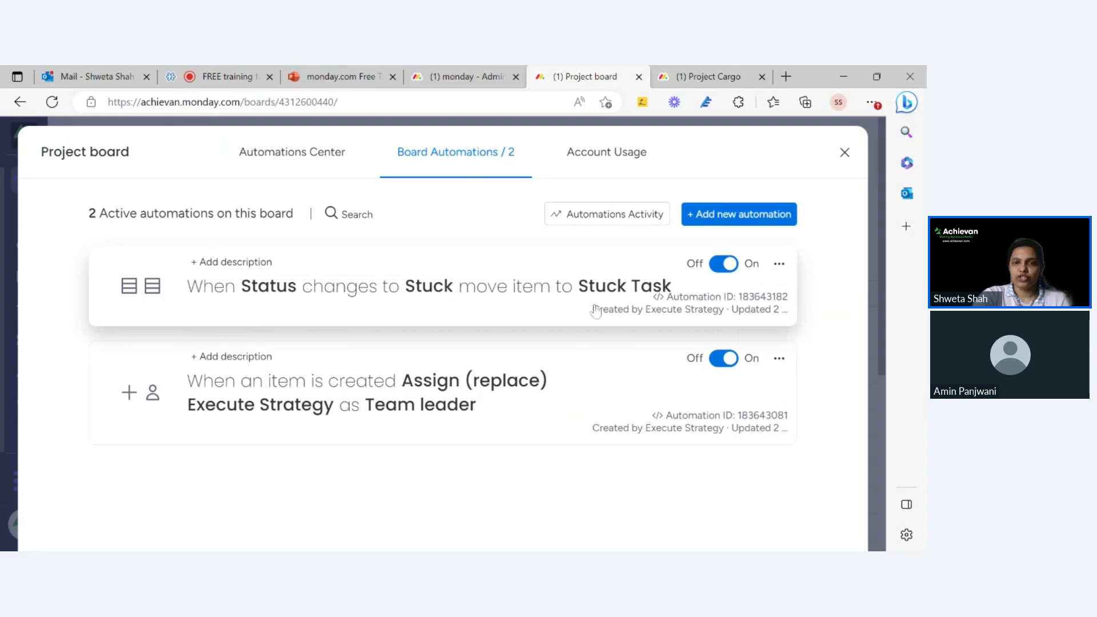
left_click(844, 152)
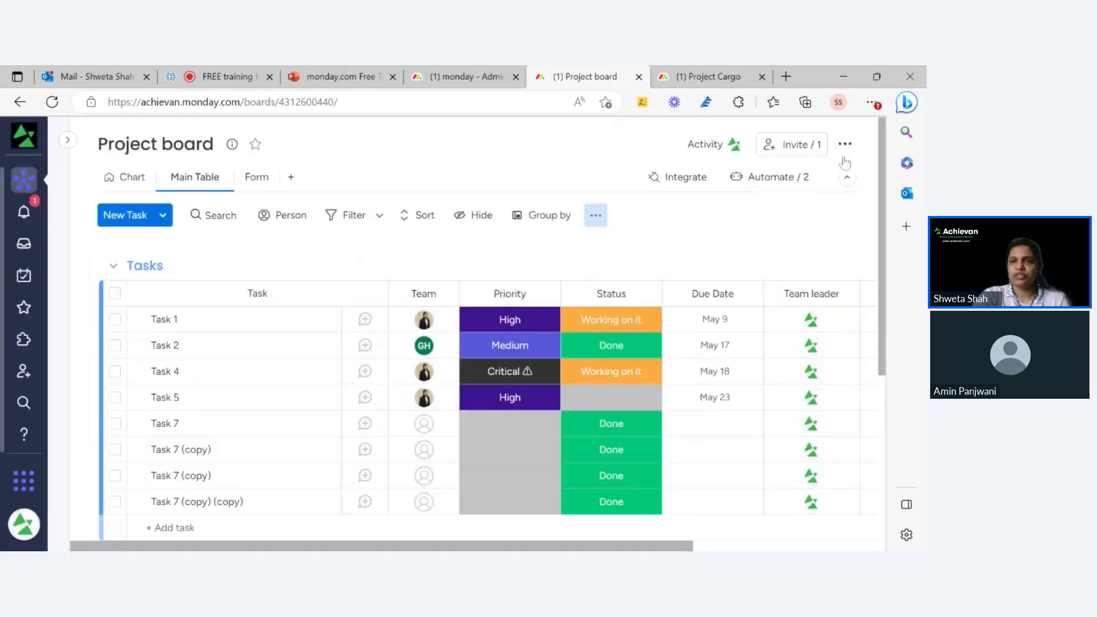
- Set the priorities of the four Task 7 rows to Low, Medium, High and Critical, in order from the original down
scroll(618, 377, "down", 5)
scroll(618, 376, "up", 4)
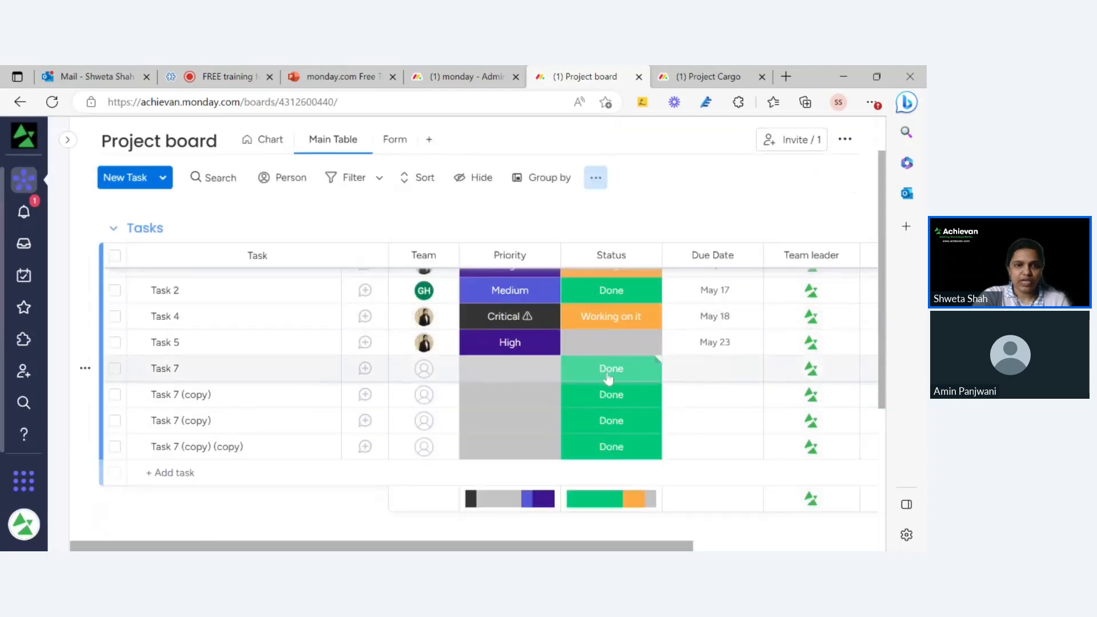
scroll(608, 377, "up", 2)
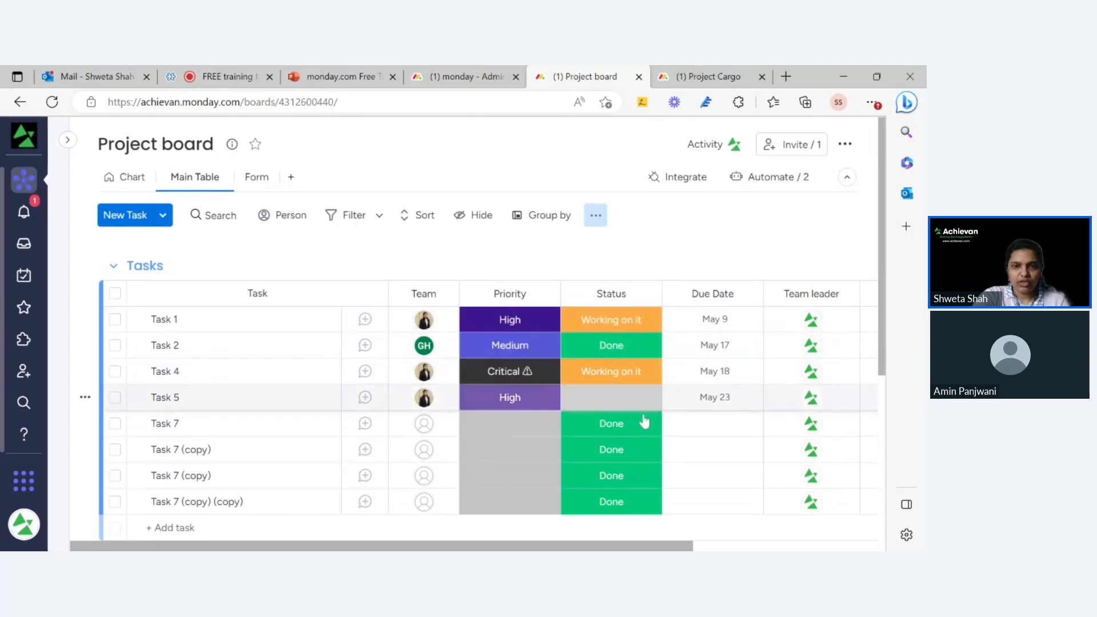
left_click(530, 433)
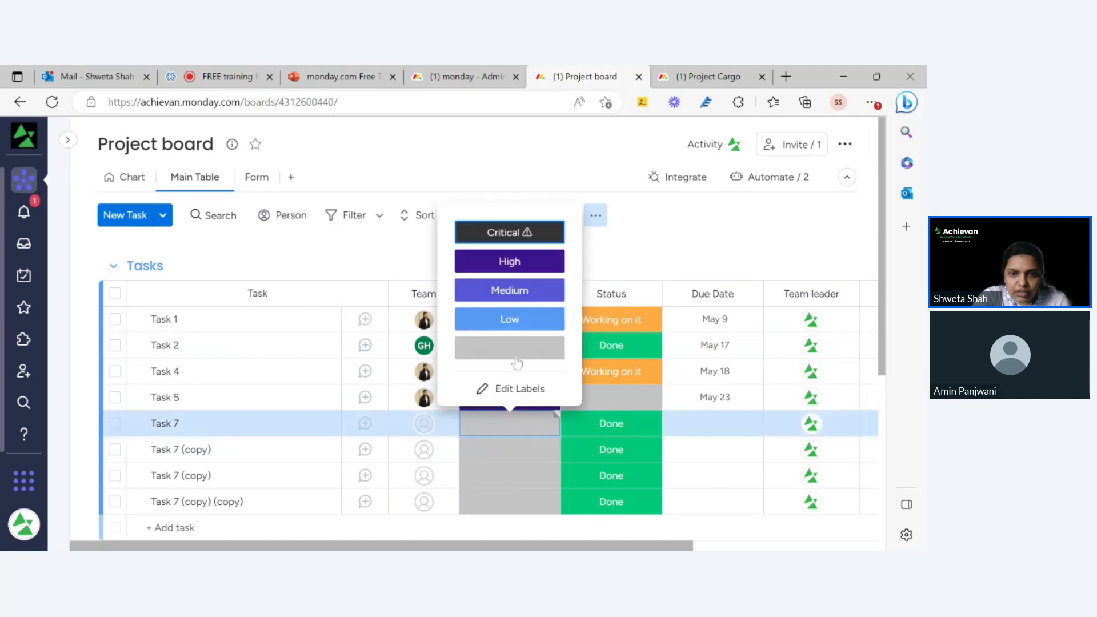
left_click(534, 325)
left_click(528, 449)
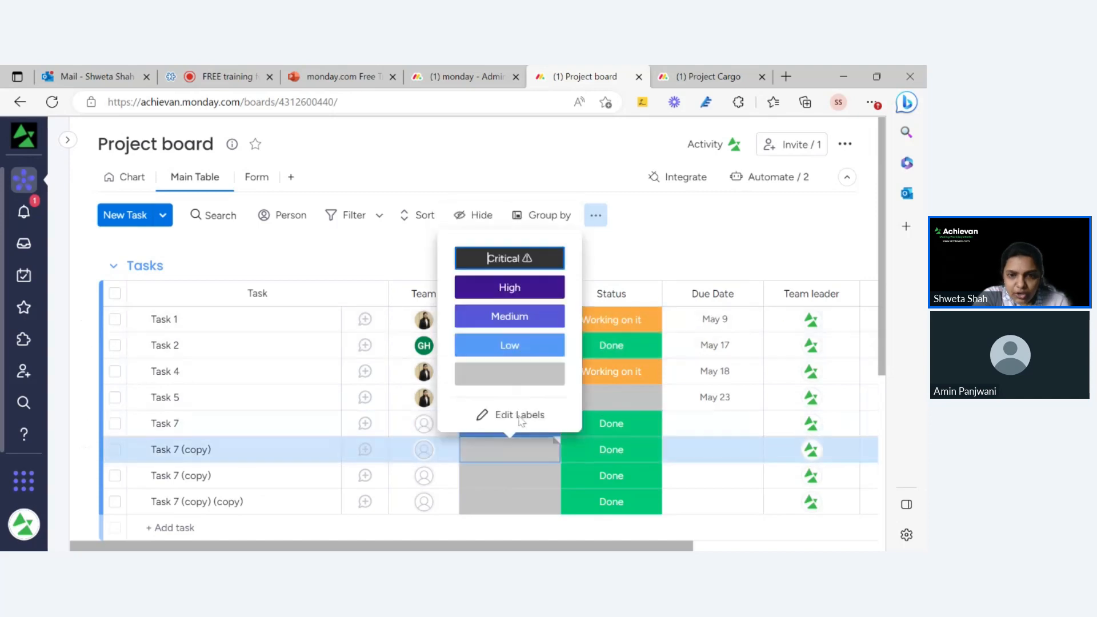
left_click(523, 315)
left_click(529, 474)
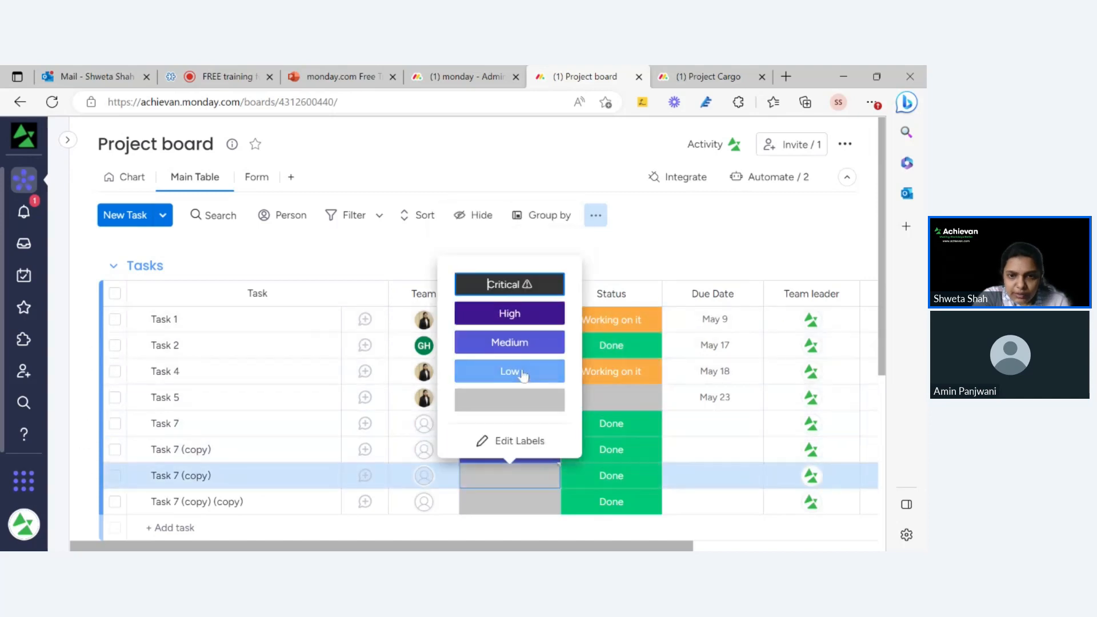
left_click(533, 317)
left_click(509, 502)
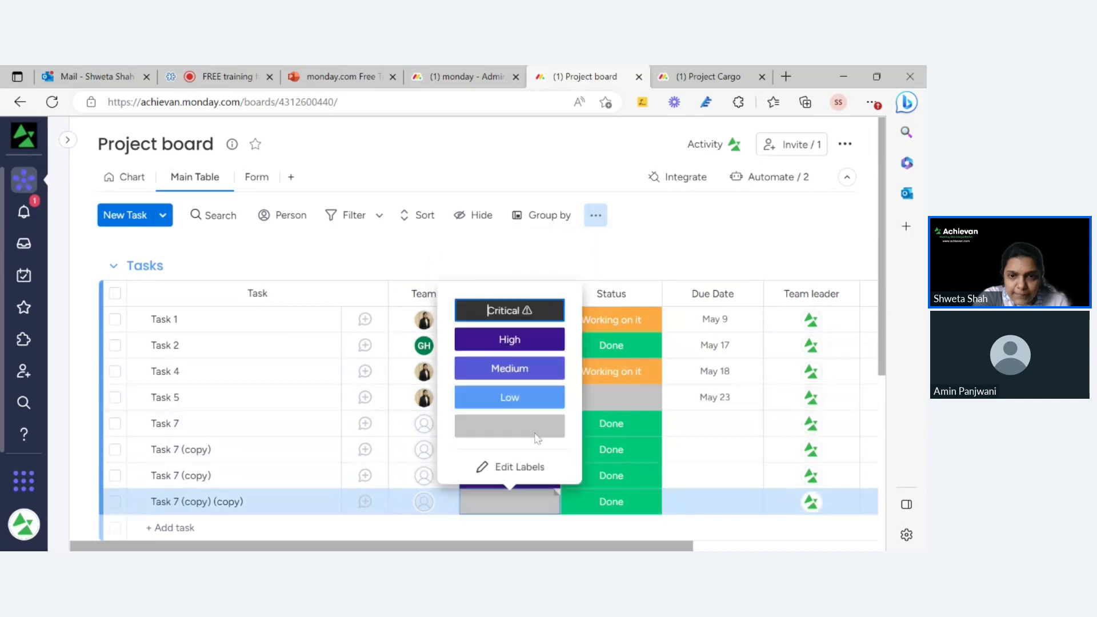
left_click(510, 308)
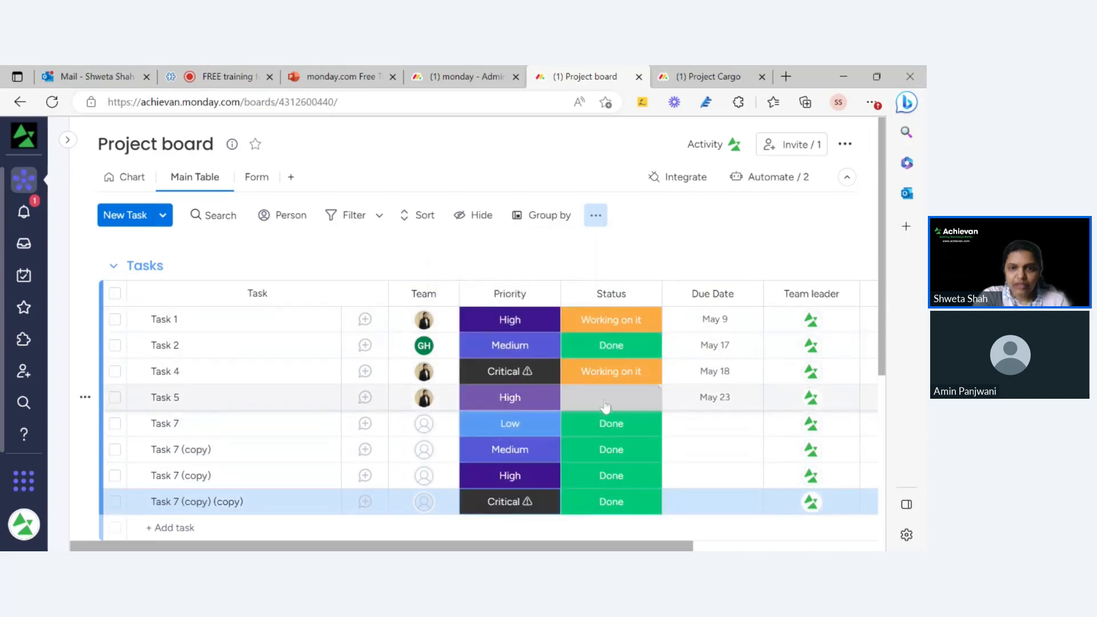
- Set the status of the original Task 7 to Stuck and check its placement in the Stuck Task group
left_click(620, 428)
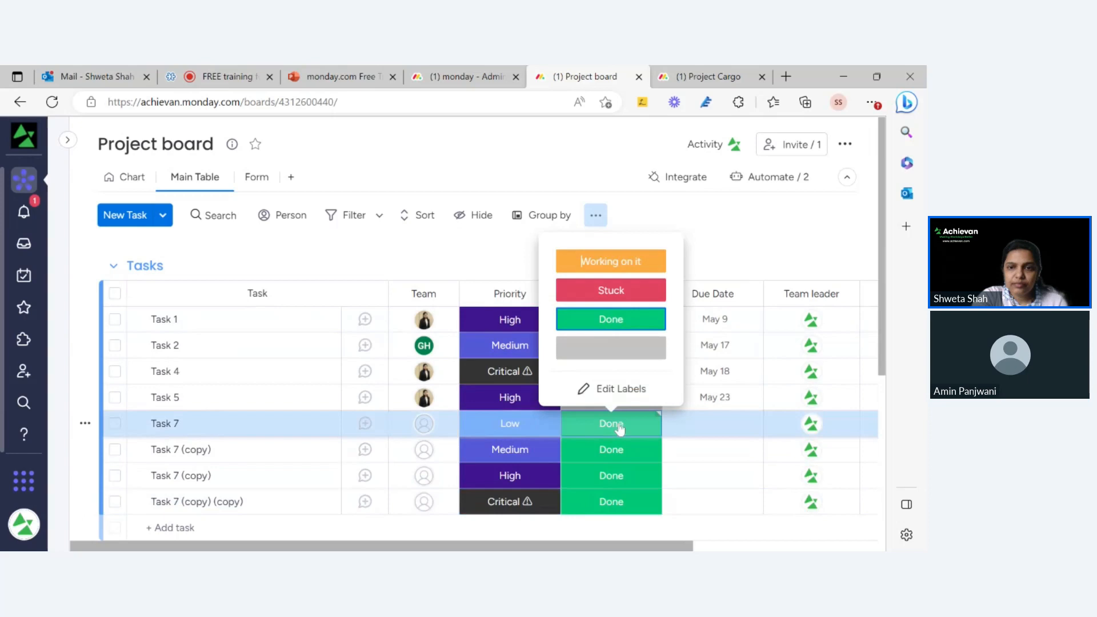
left_click(630, 293)
scroll(630, 296, "down", 3)
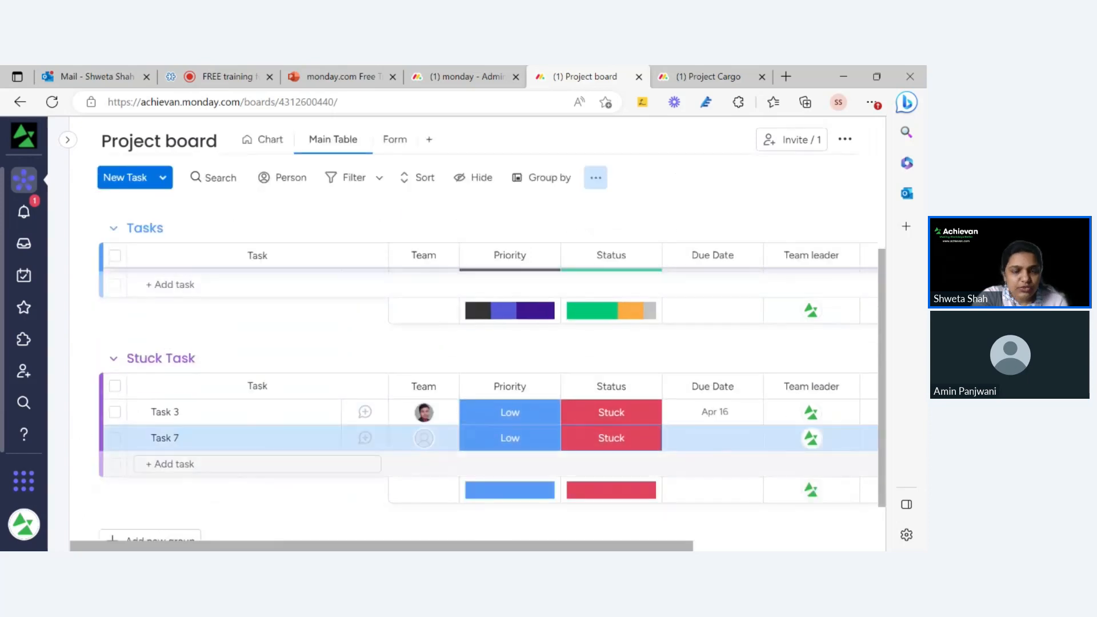
scroll(683, 320, "up", 4)
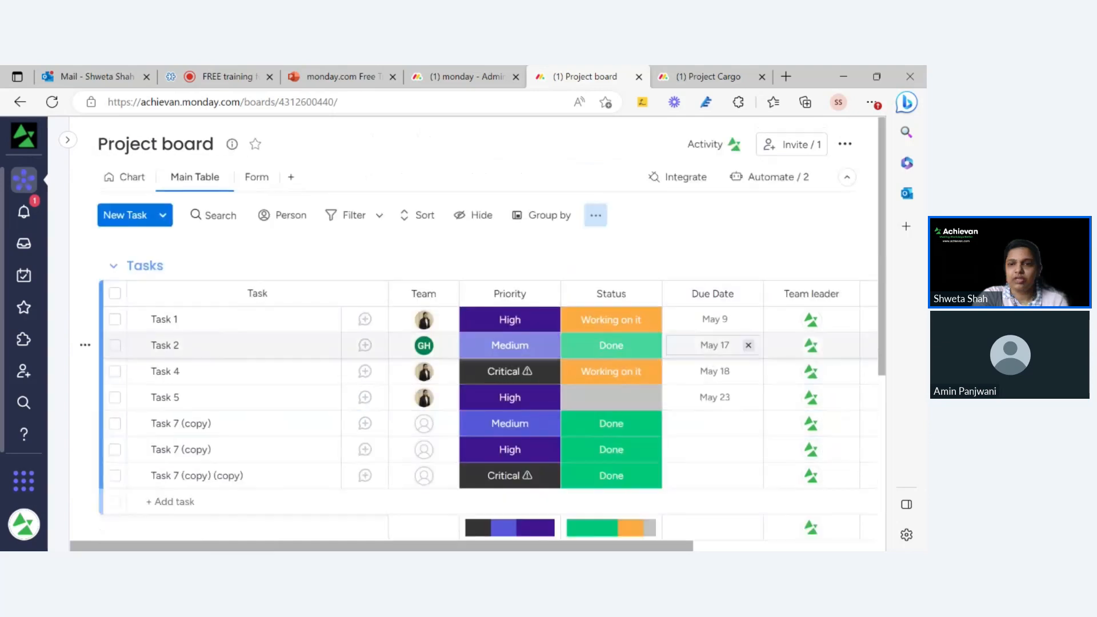
scroll(700, 354, "down", 4)
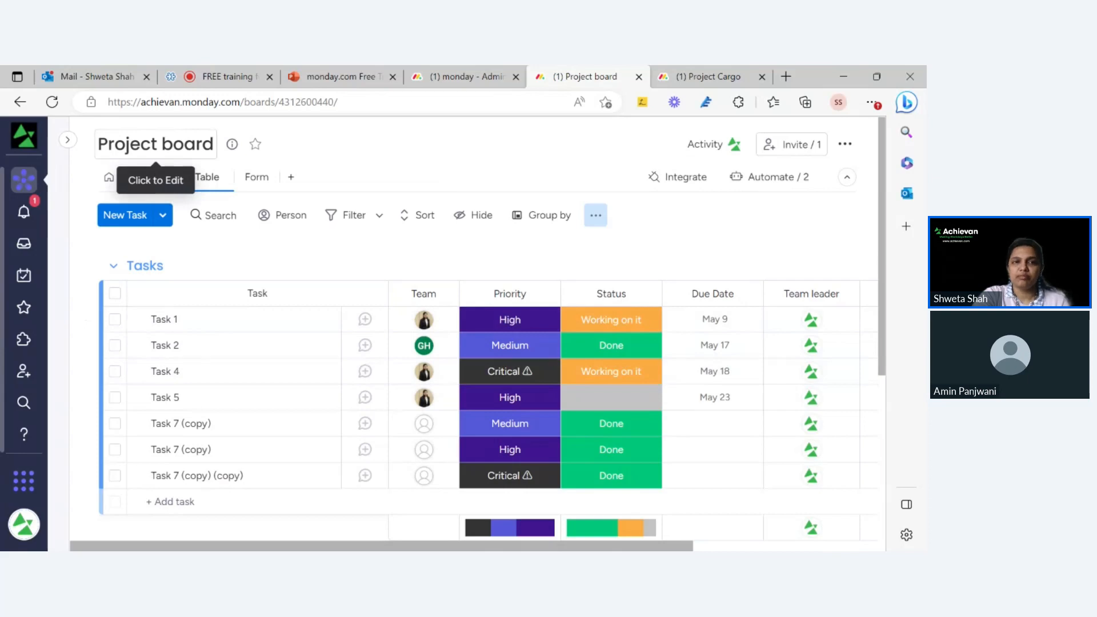
- Look over the task rows in the Tasks and Stuck Task groups of the Project board
scroll(332, 197, "down", 5)
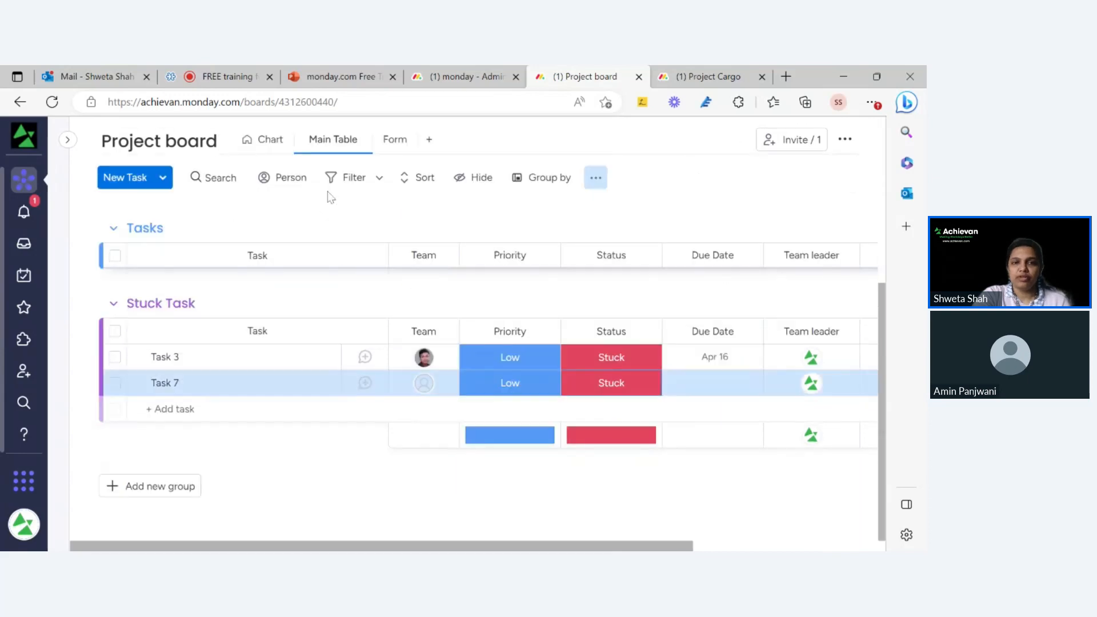
scroll(331, 197, "up", 4)
scroll(334, 200, "down", 5)
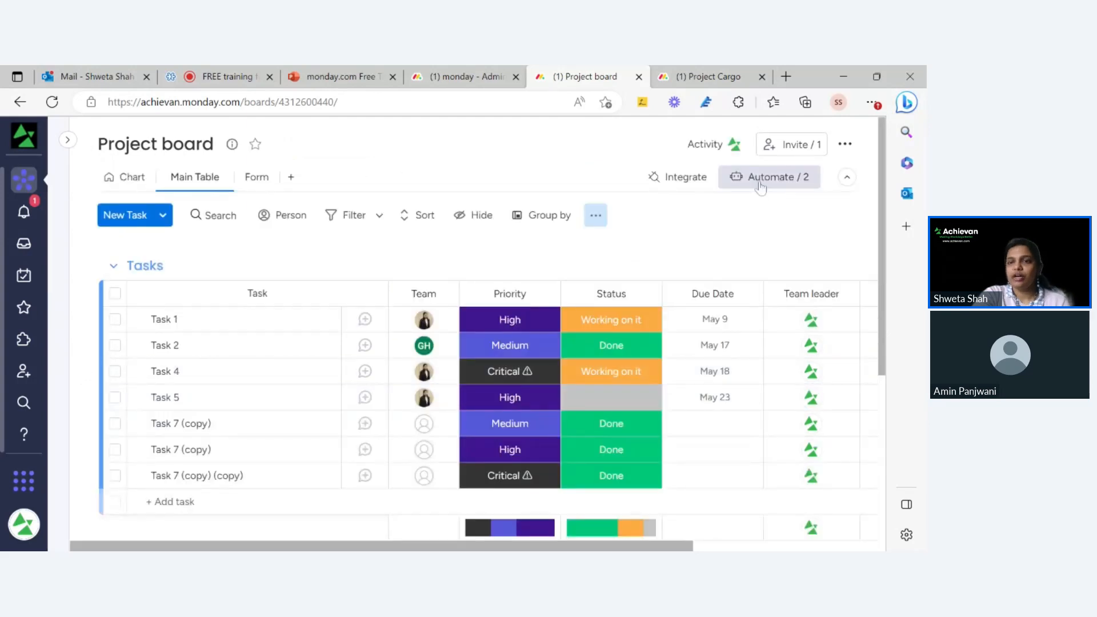
- Look at the custom automation builder and the Status Change templates in the Automations Center, and close it without adding anything
left_click(760, 178)
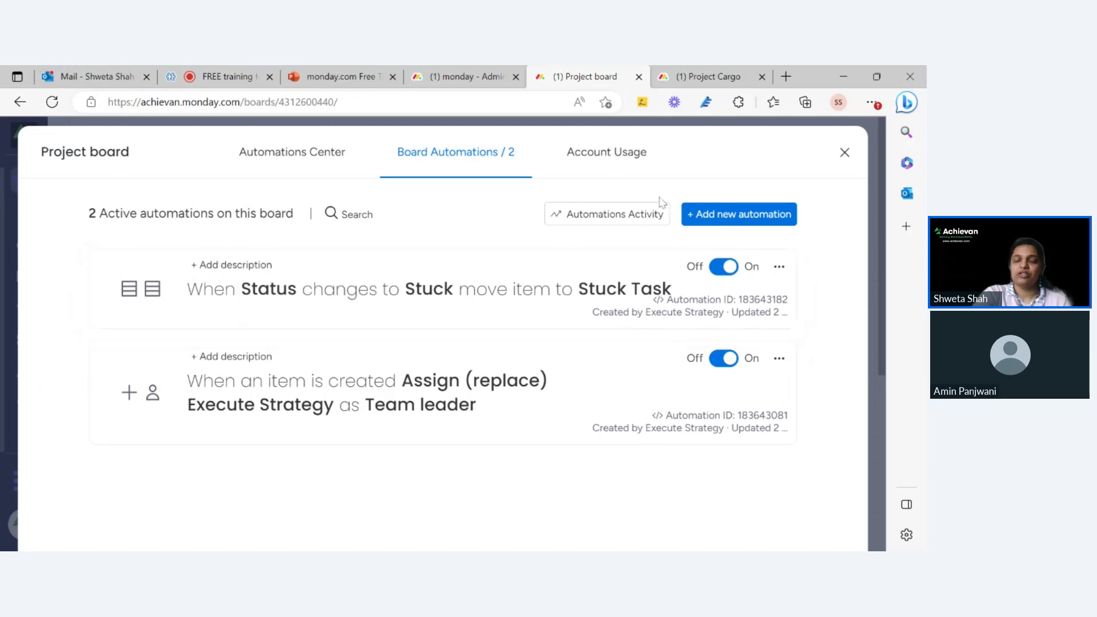
left_click(711, 225)
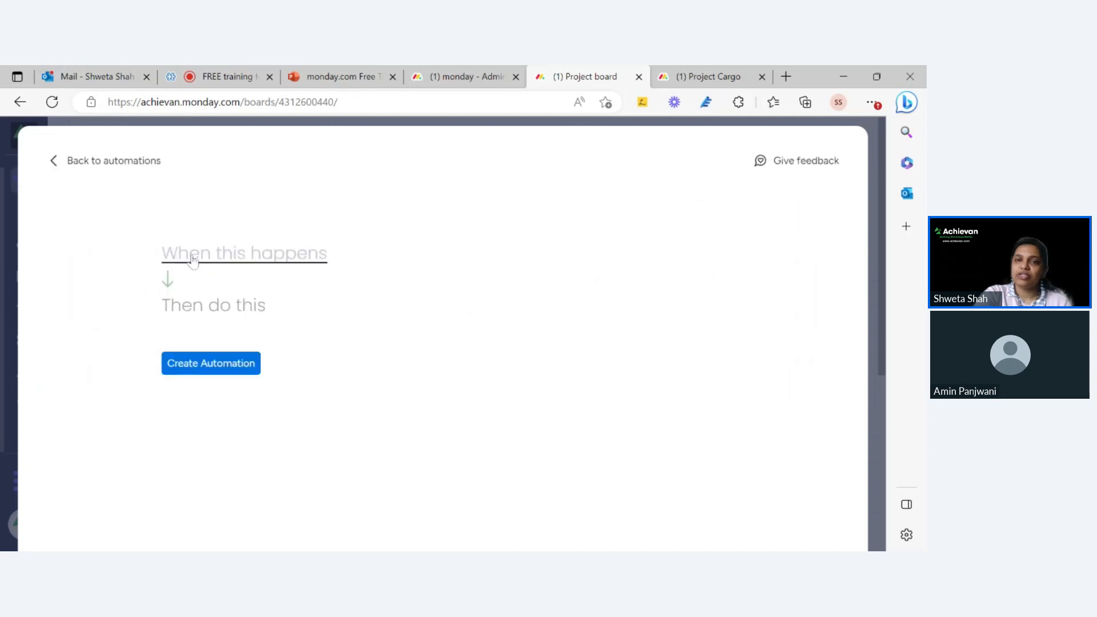
left_click(152, 169)
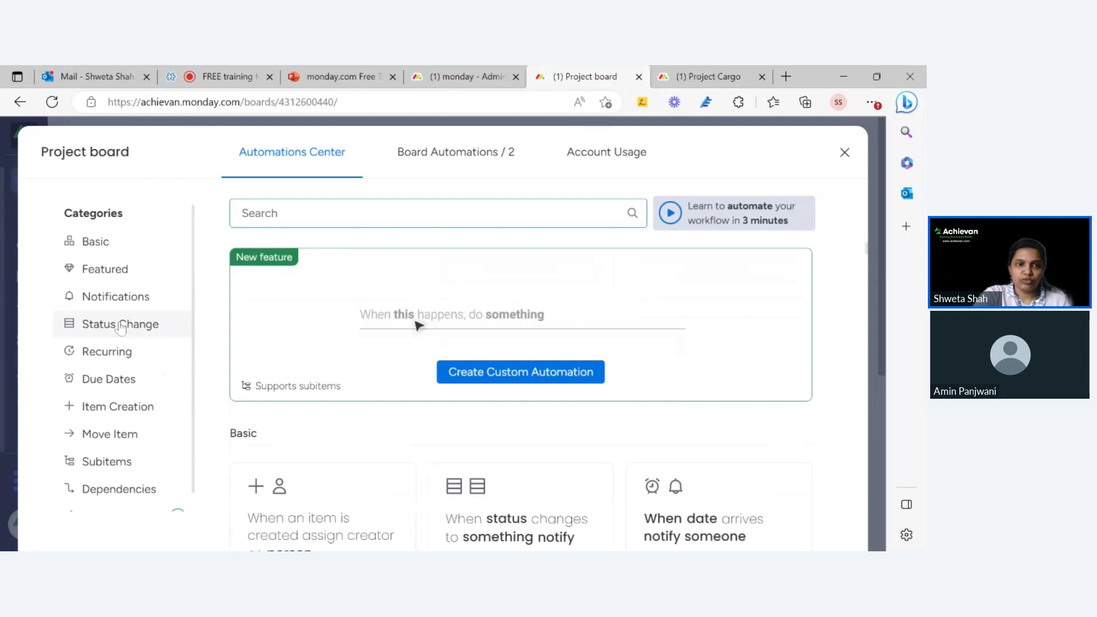
left_click(120, 326)
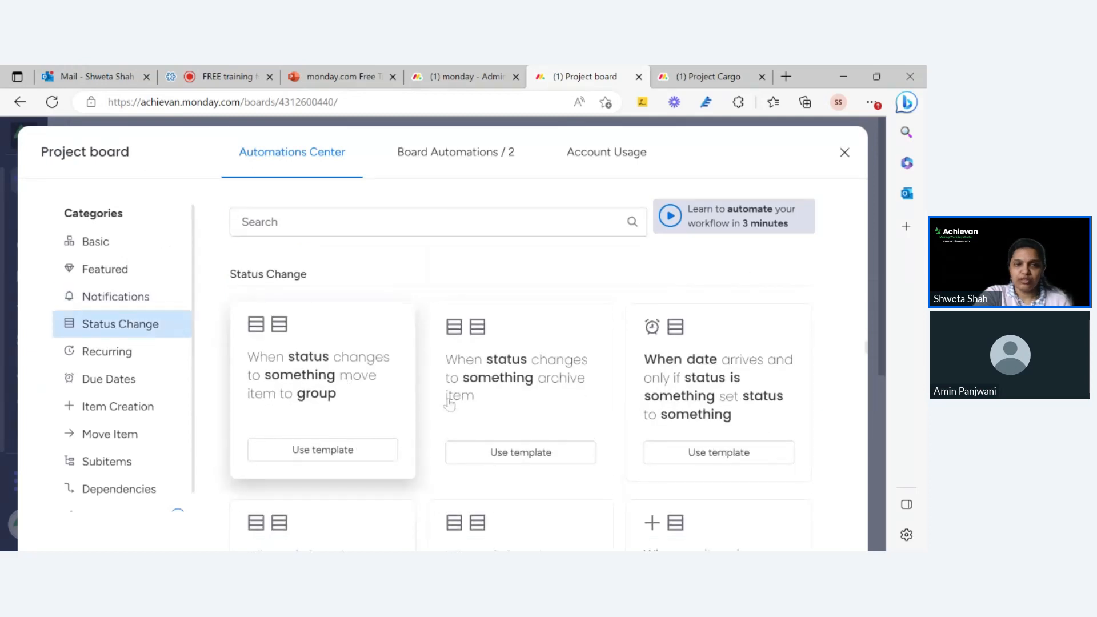
scroll(502, 415, "down", 2)
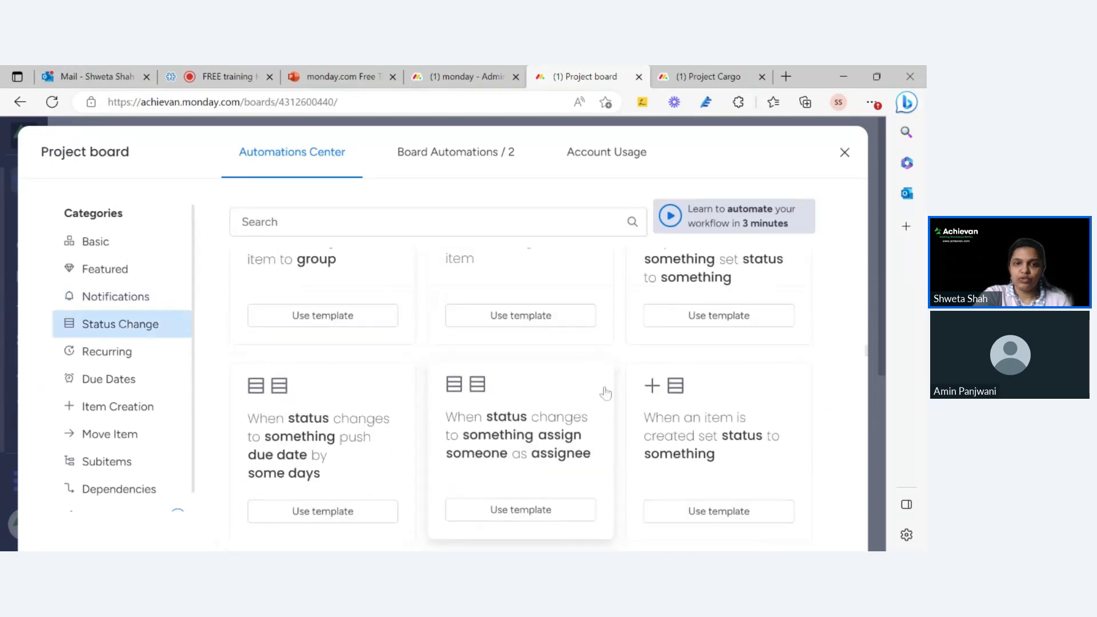
left_click(846, 158)
- Open the Project board automation that moves items to Stuck Task when Status changes to Stuck for editing
left_click(831, 176)
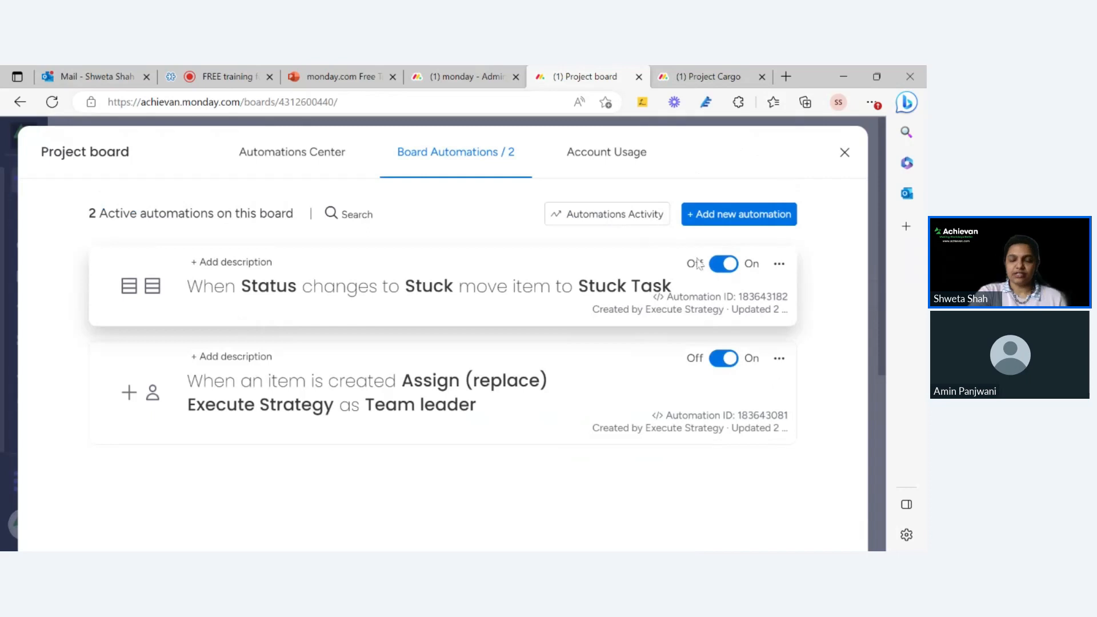
left_click(778, 266)
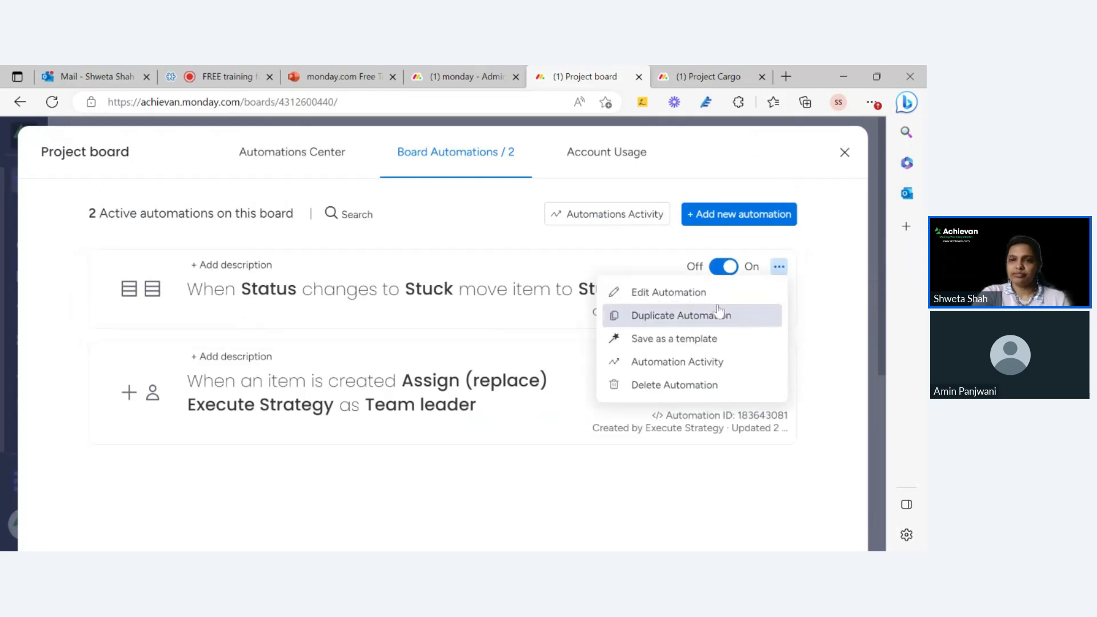
left_click(669, 300)
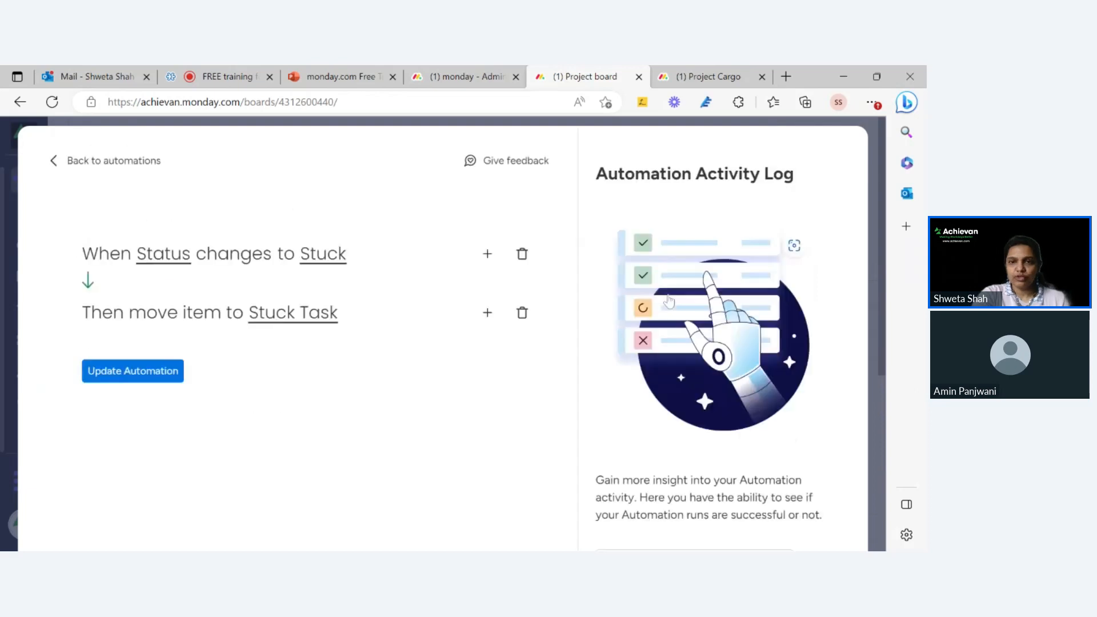
- Try Priority as the automation's trigger column, view its selectable values, and restore Status as the trigger column
left_click(172, 263)
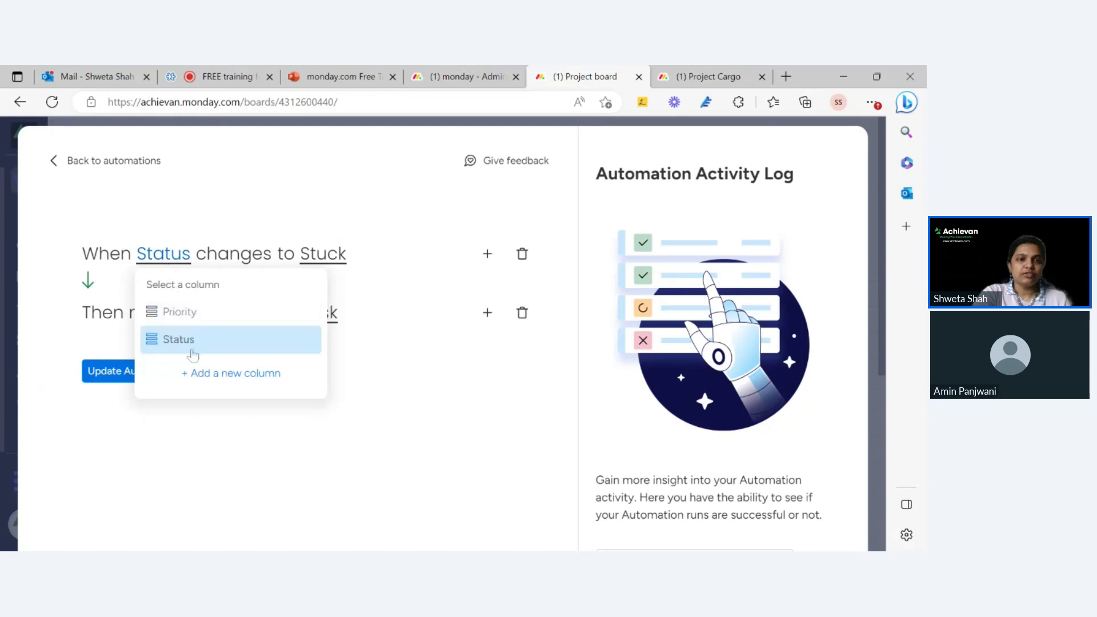
left_click(189, 313)
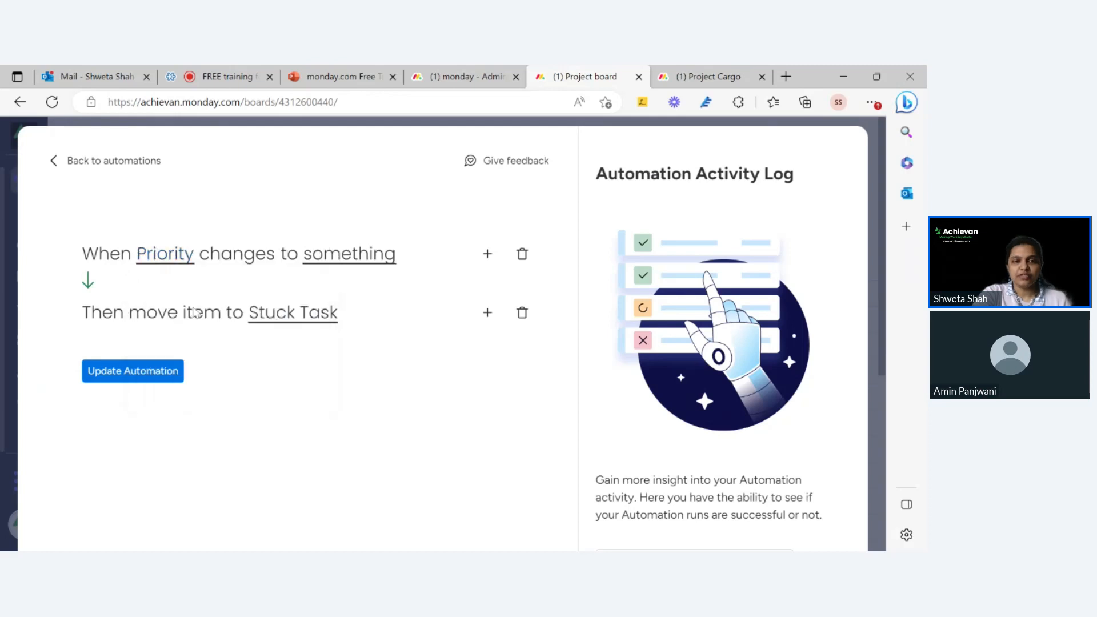
left_click(366, 258)
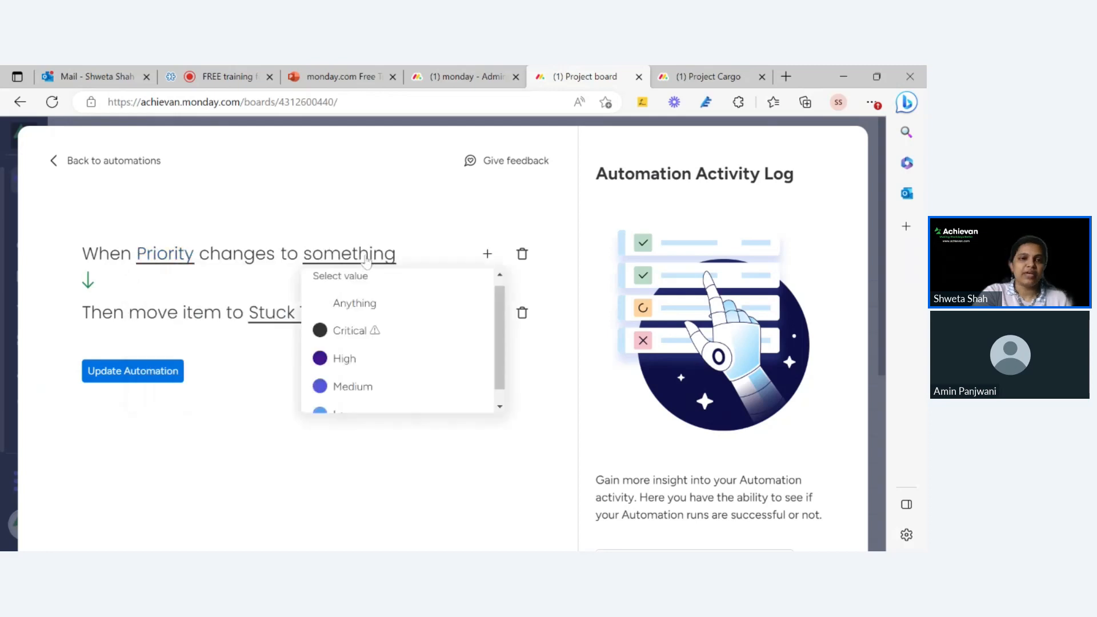
left_click(272, 317)
left_click(163, 254)
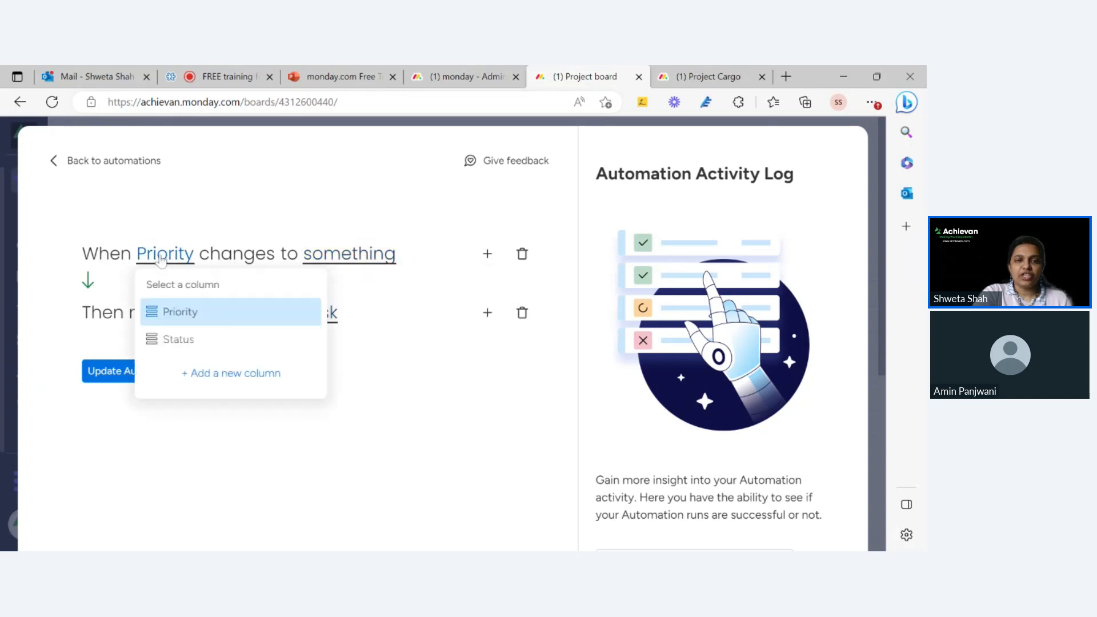
left_click(177, 337)
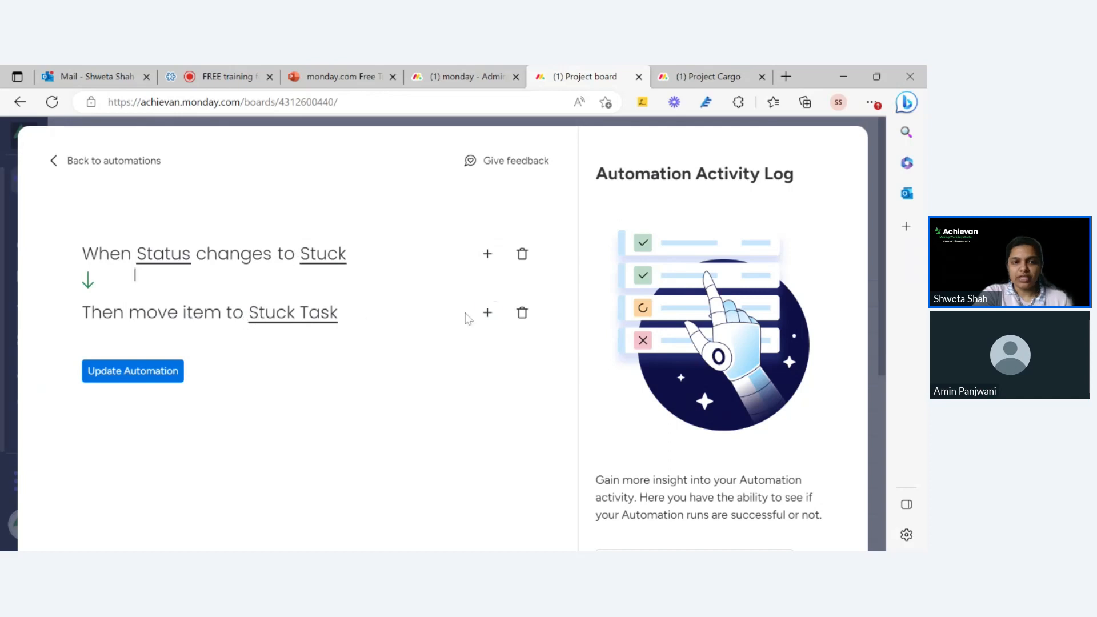
- Add a second action to the automation that notifies the people in the Team leader column
left_click(487, 313)
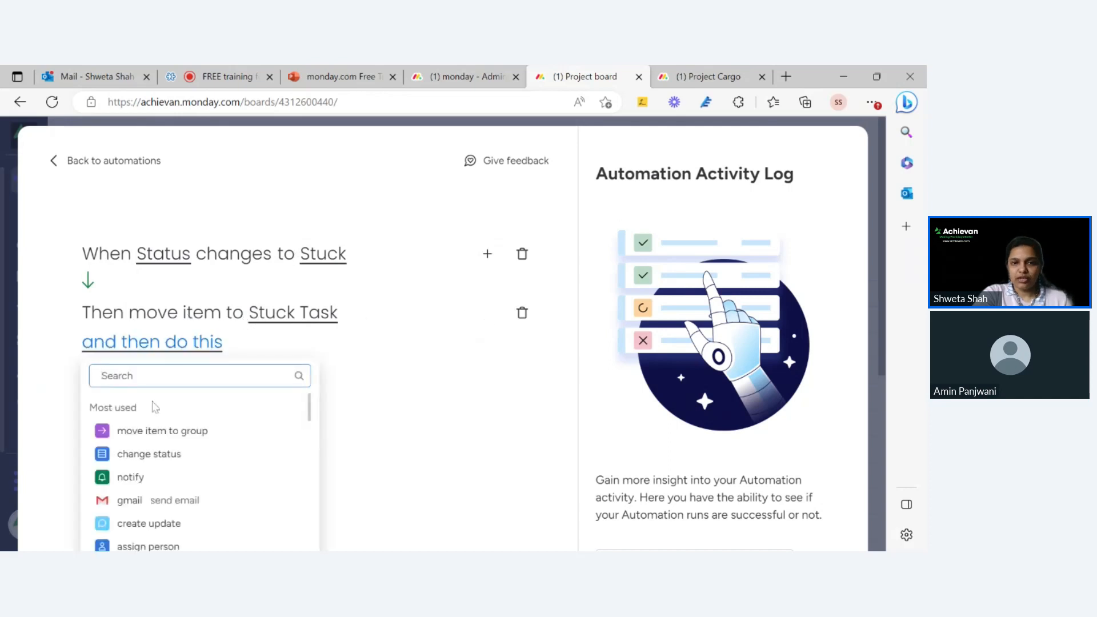
left_click(160, 477)
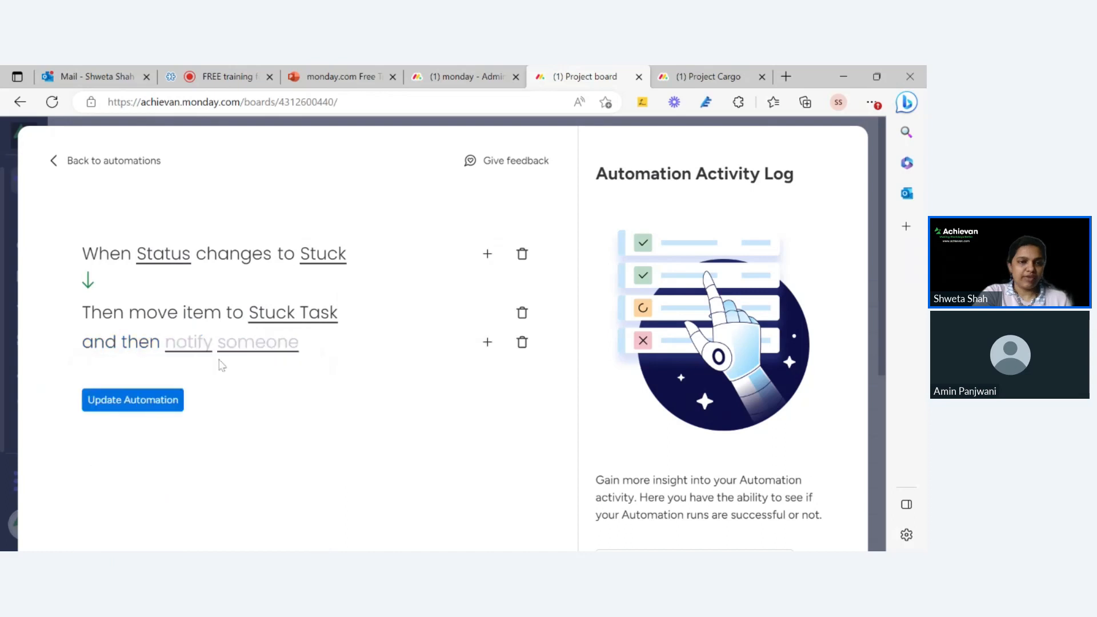
left_click(288, 349)
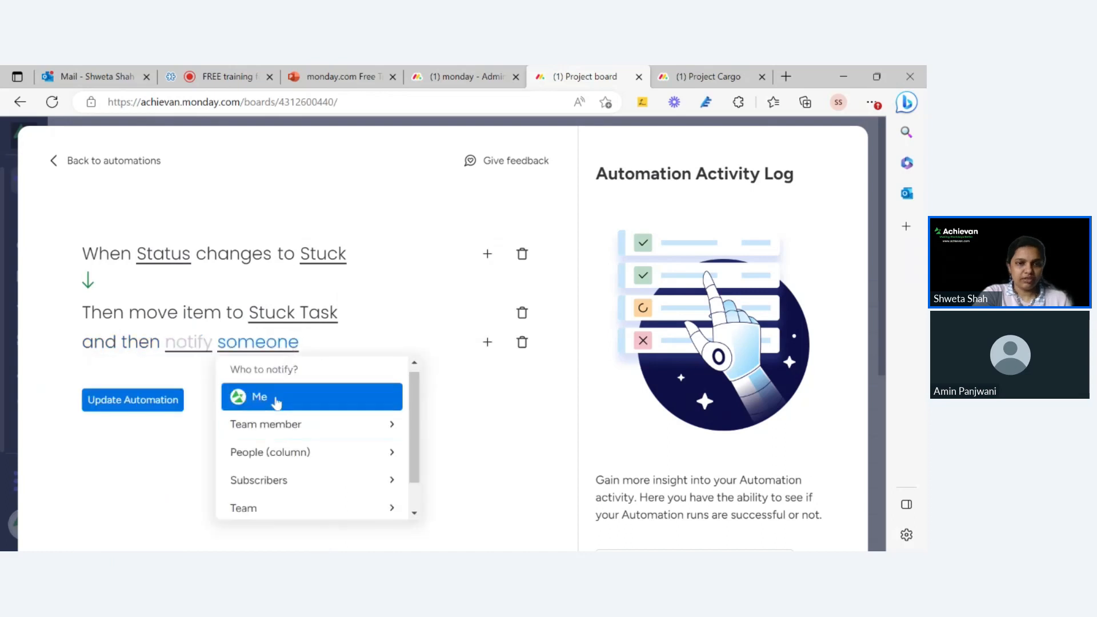
left_click(304, 450)
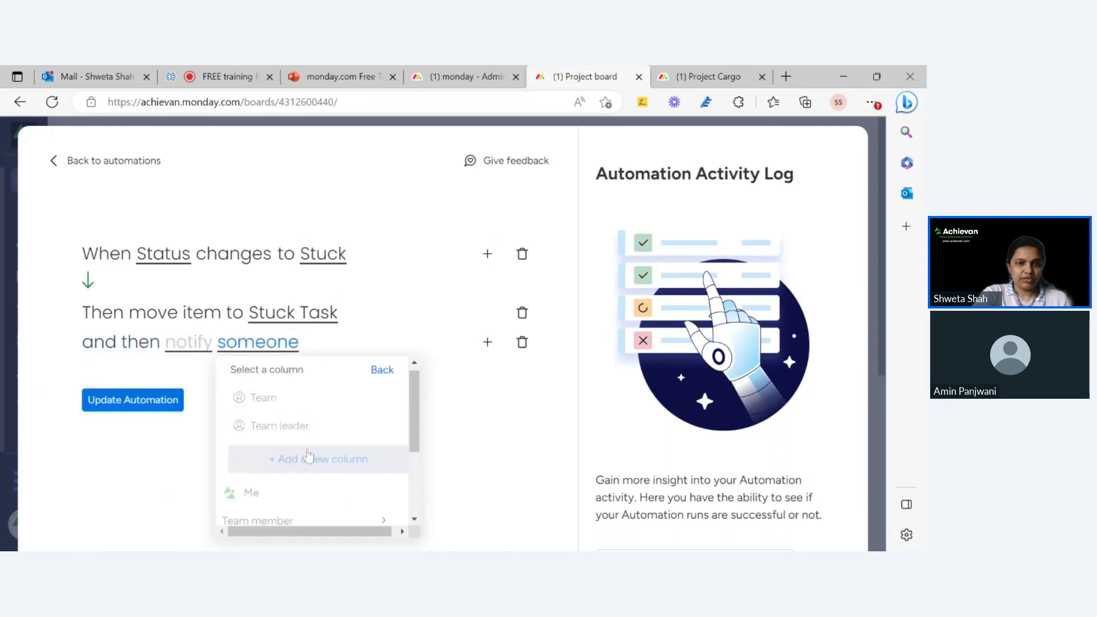
left_click(279, 434)
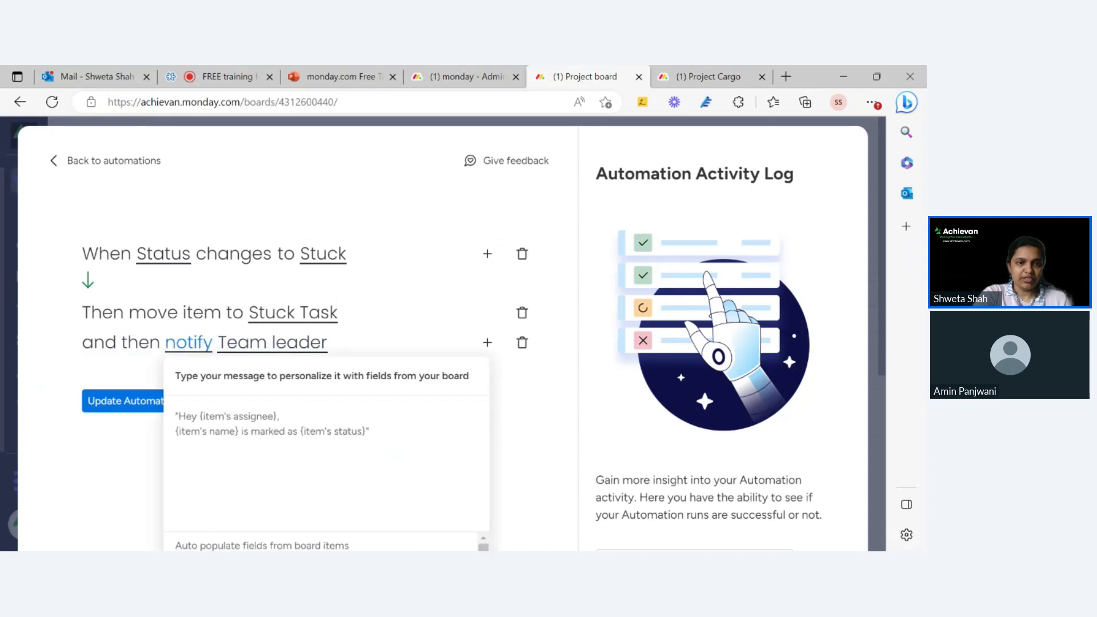
- Write the notification message with "Hey" as the greeting and "Need your help" below it after a blank line
type("Hey")
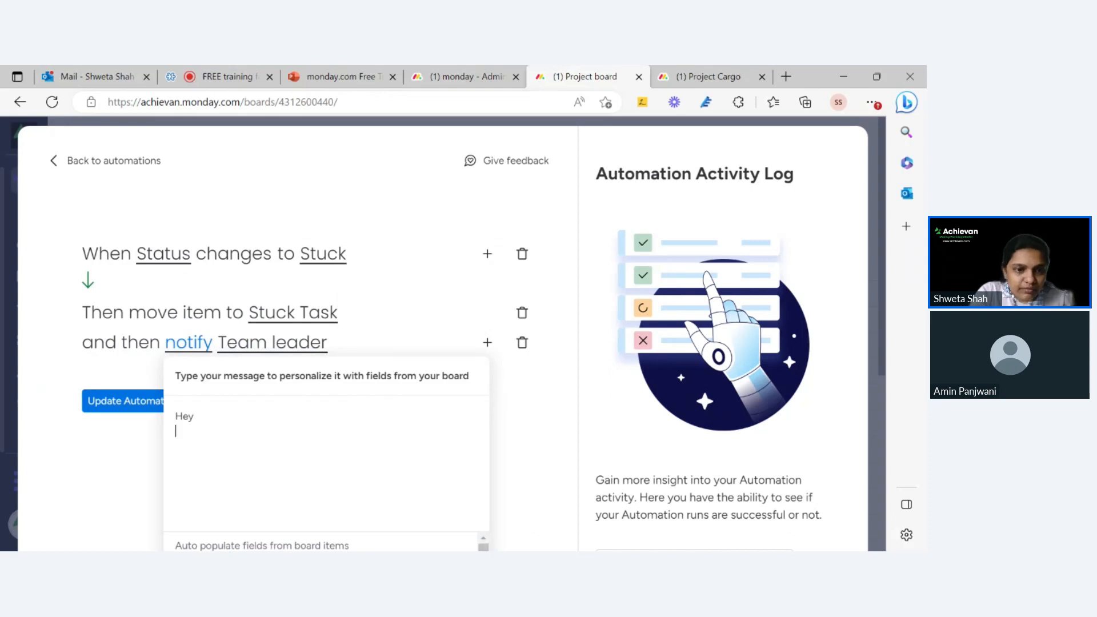
key("Return")
type("N")
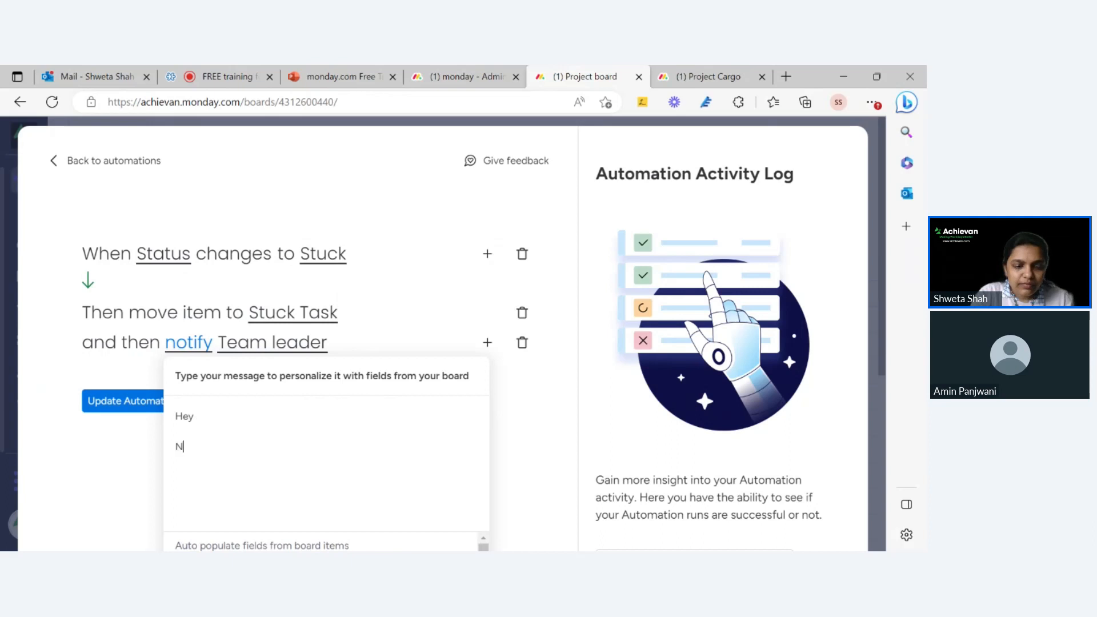
type("ed")
type("ed")
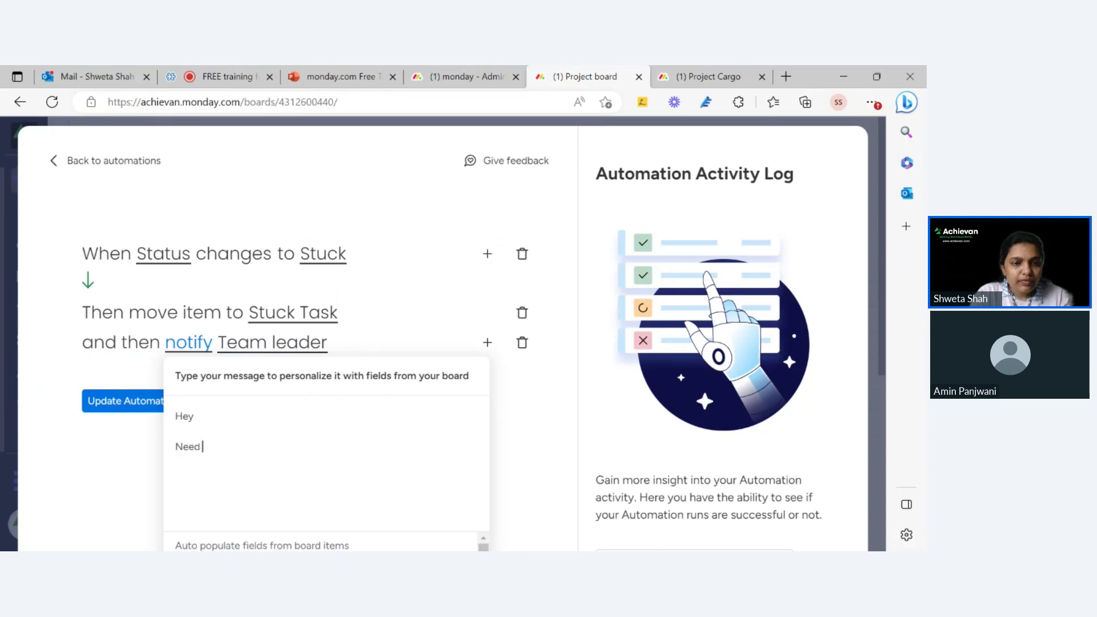
type(" your help")
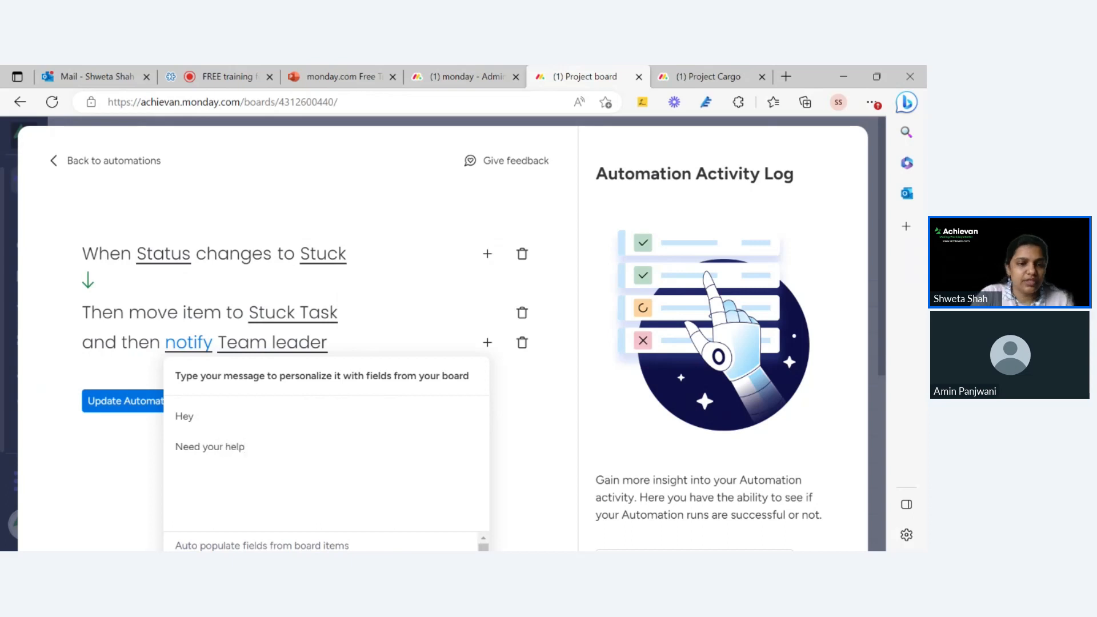
- Insert the Team leader field after "Hey" in the notification message
left_click(182, 448)
key("Left")
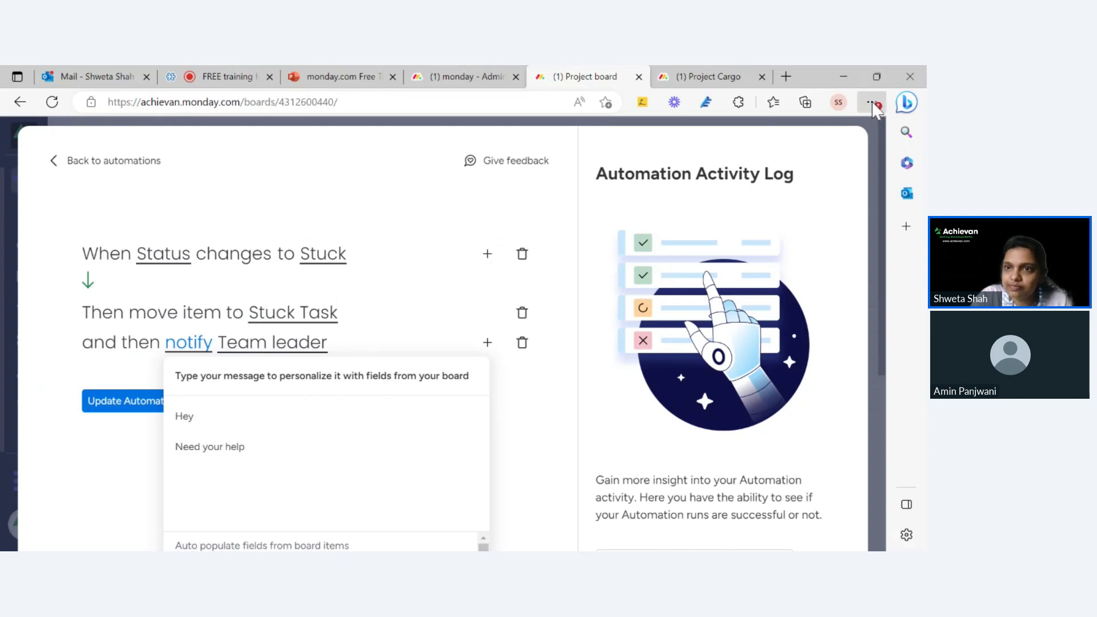
key("ctrl+minus")
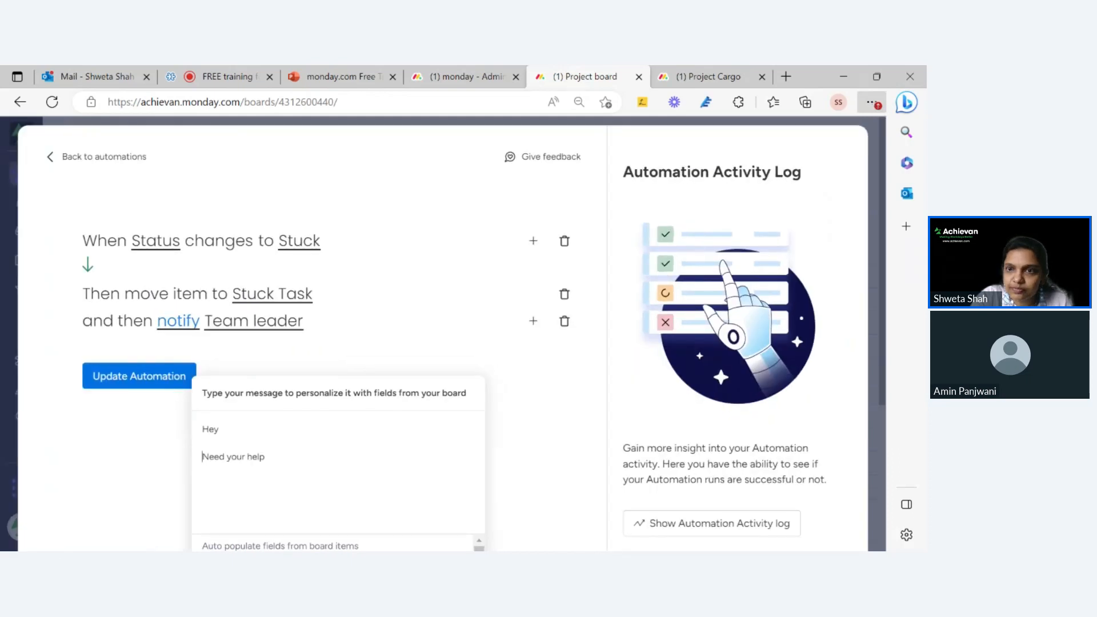
key("ctrl+minus")
left_click(264, 187)
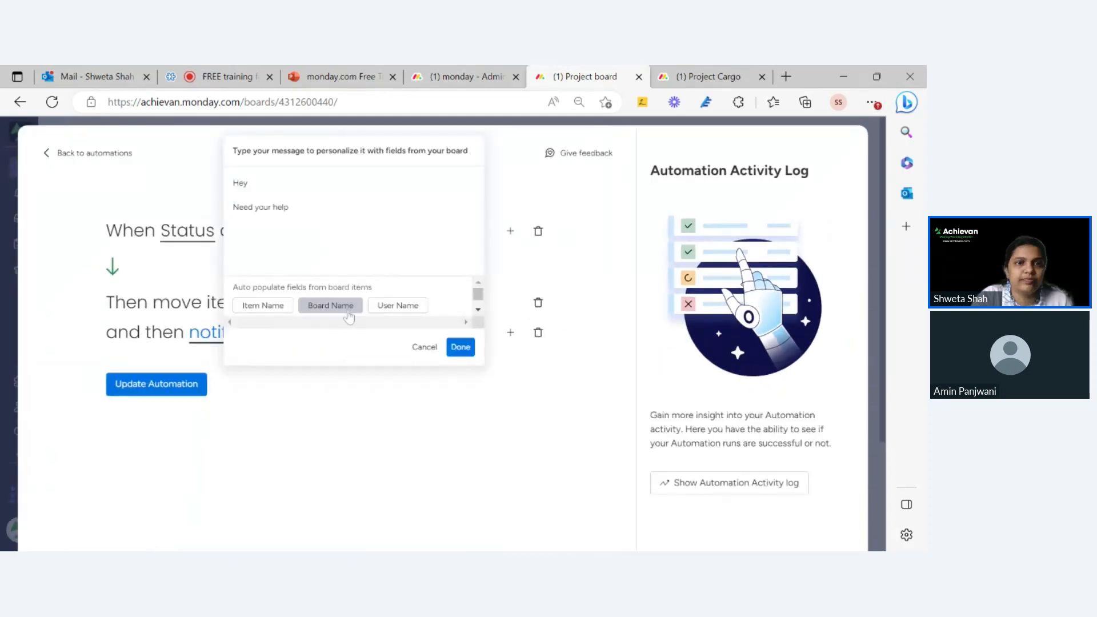
left_click(478, 310)
left_click(477, 312)
left_click(477, 312)
left_click(477, 312)
left_click(478, 312)
left_click(478, 311)
left_click(323, 280)
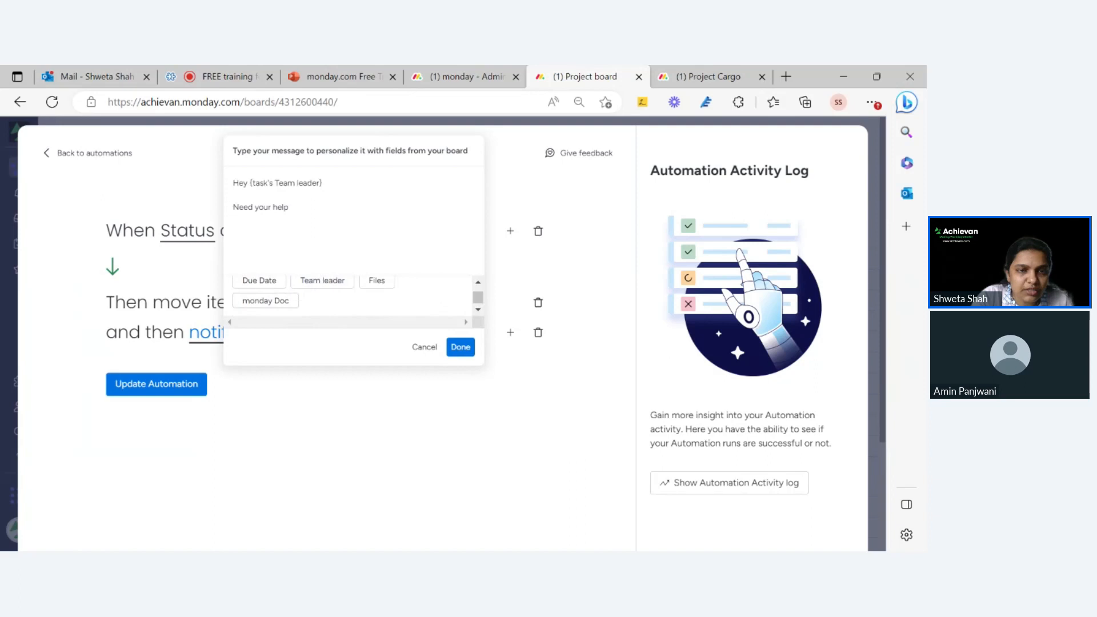
- Insert the Item Name field before the second line, change that line's wording to "need your help", and confirm the message
left_click(478, 283)
left_click(478, 284)
scroll(477, 290, "up", 3)
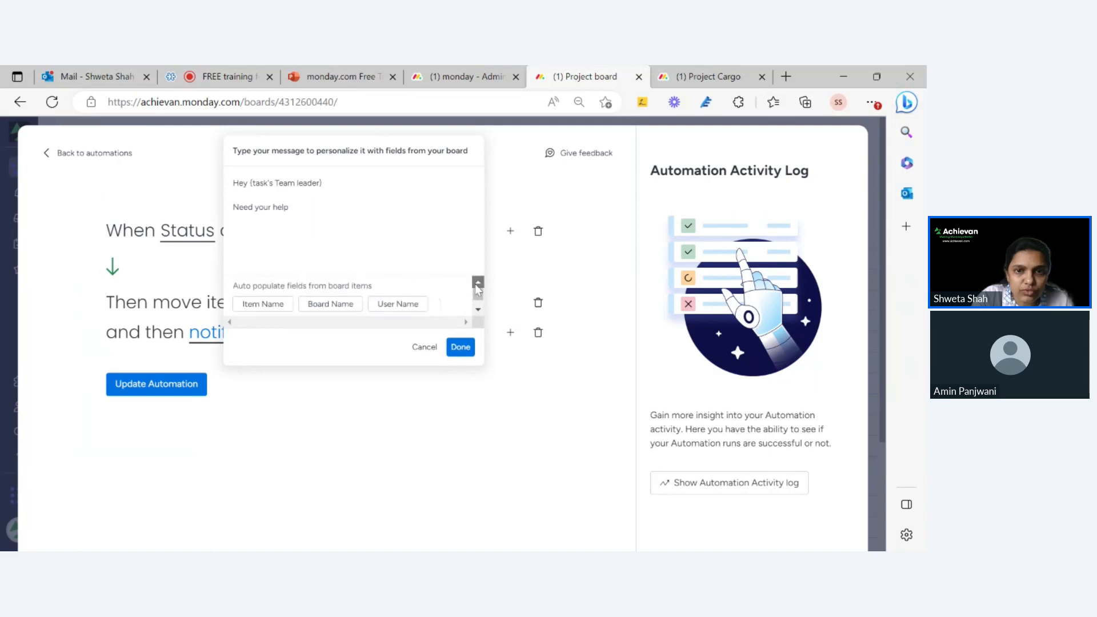
left_click(263, 305)
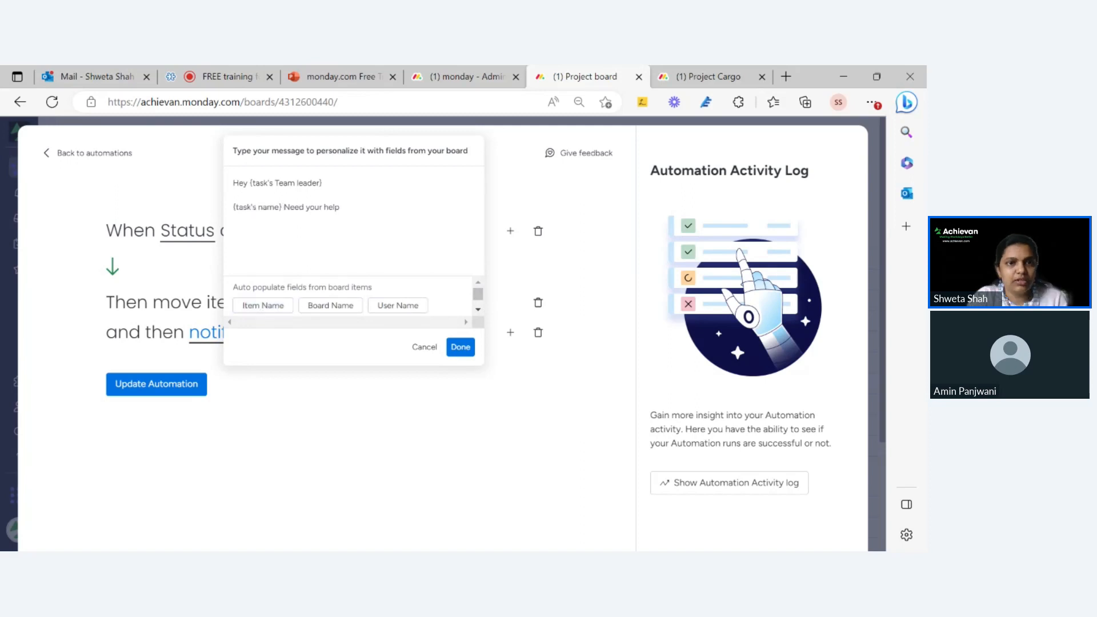
key("Delete")
type("n")
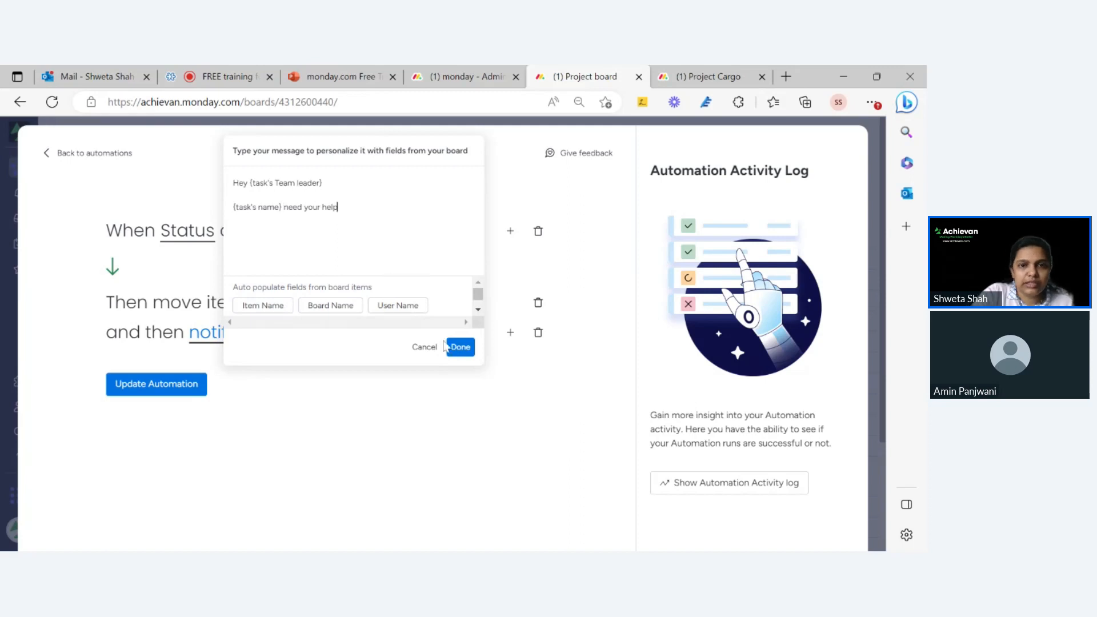
left_click(464, 348)
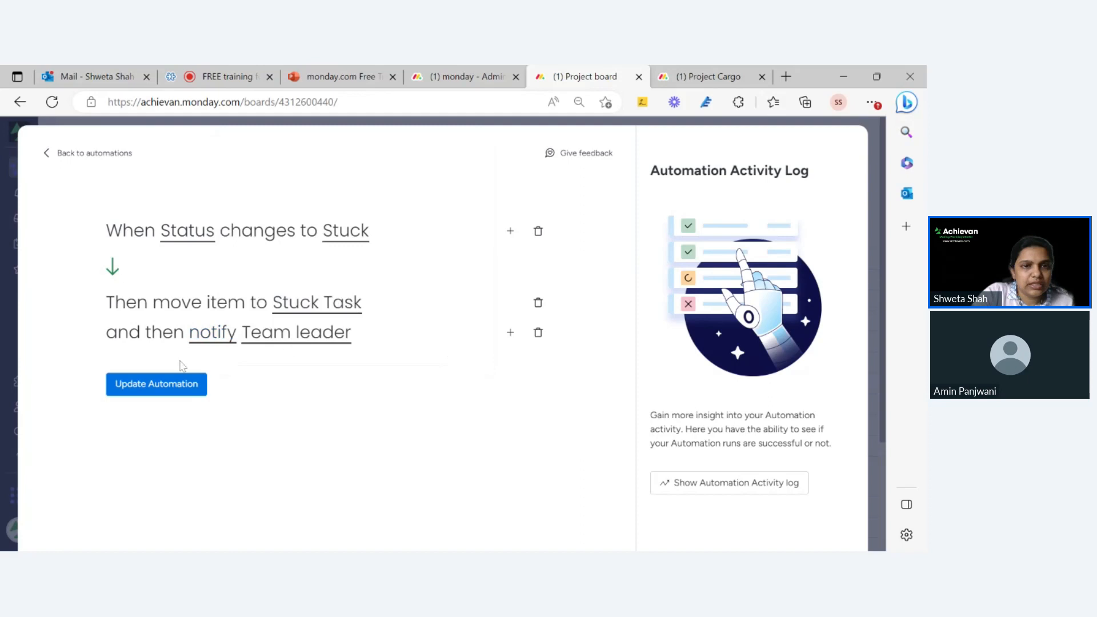
- Save the updated automation, return to the board, and reopen the list of board automations
left_click(166, 386)
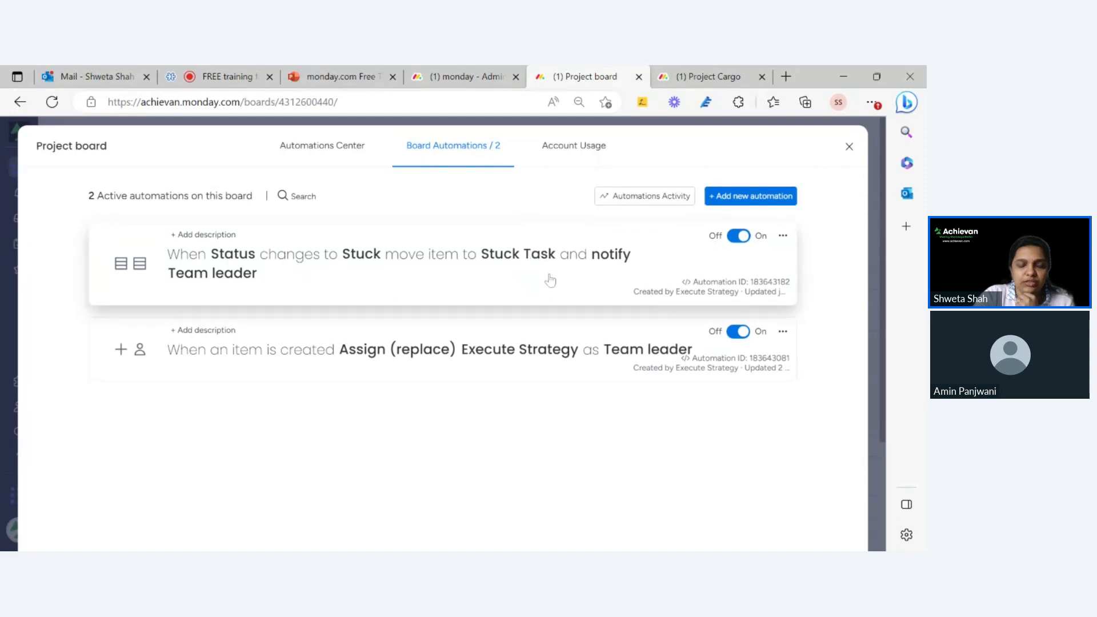
left_click(848, 149)
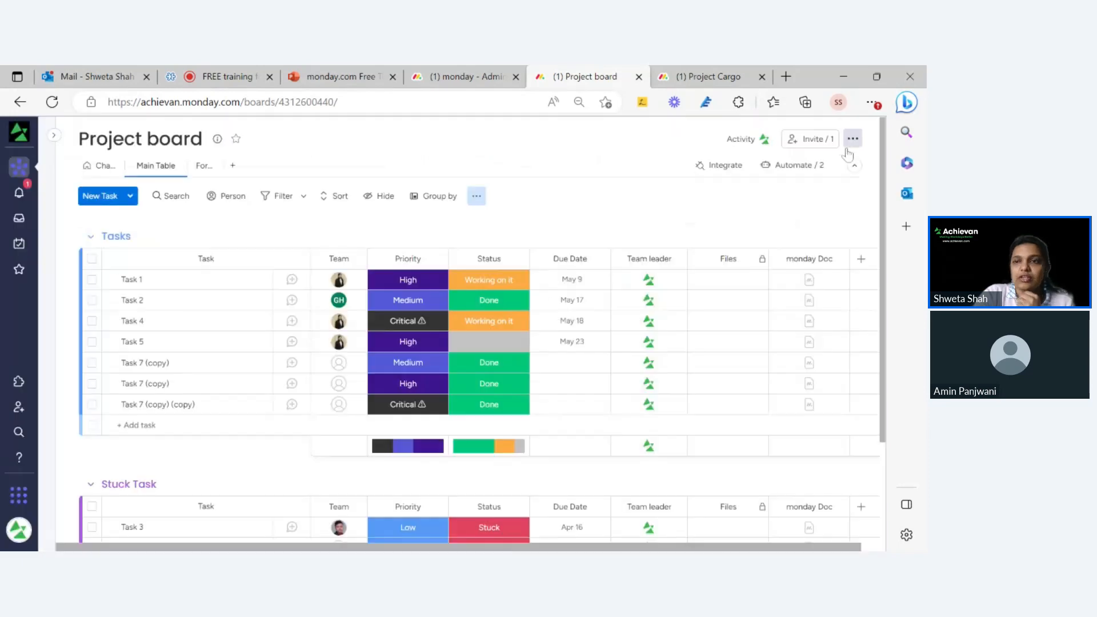
left_click(800, 171)
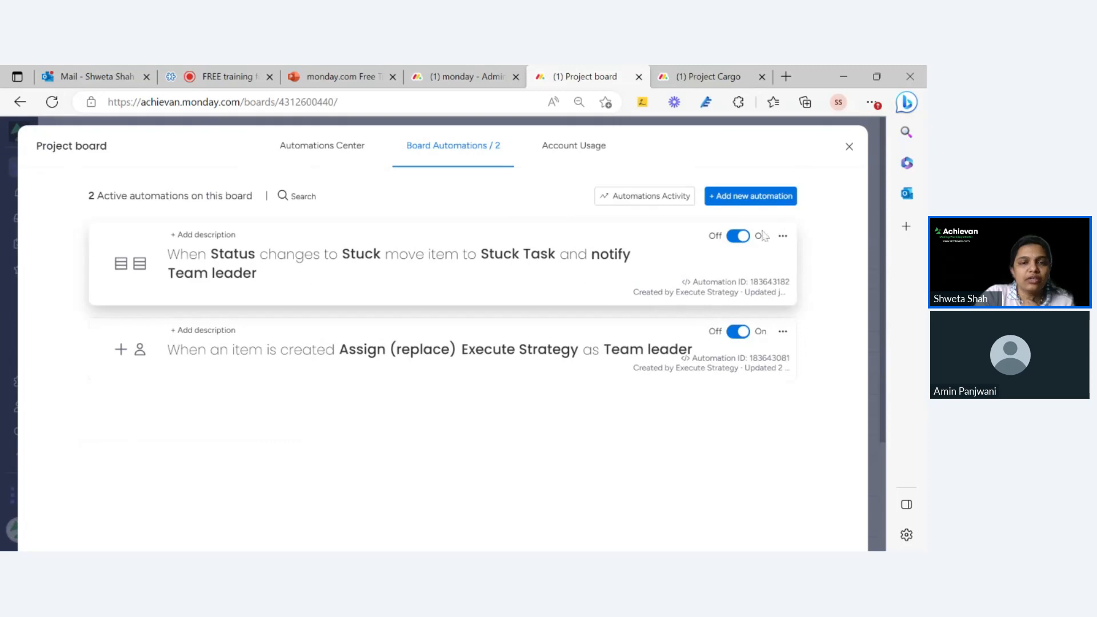
- Add the condition "only if Priority is Critical" to the automation for Status changing to Stuck, and save the updated automation
left_click(782, 236)
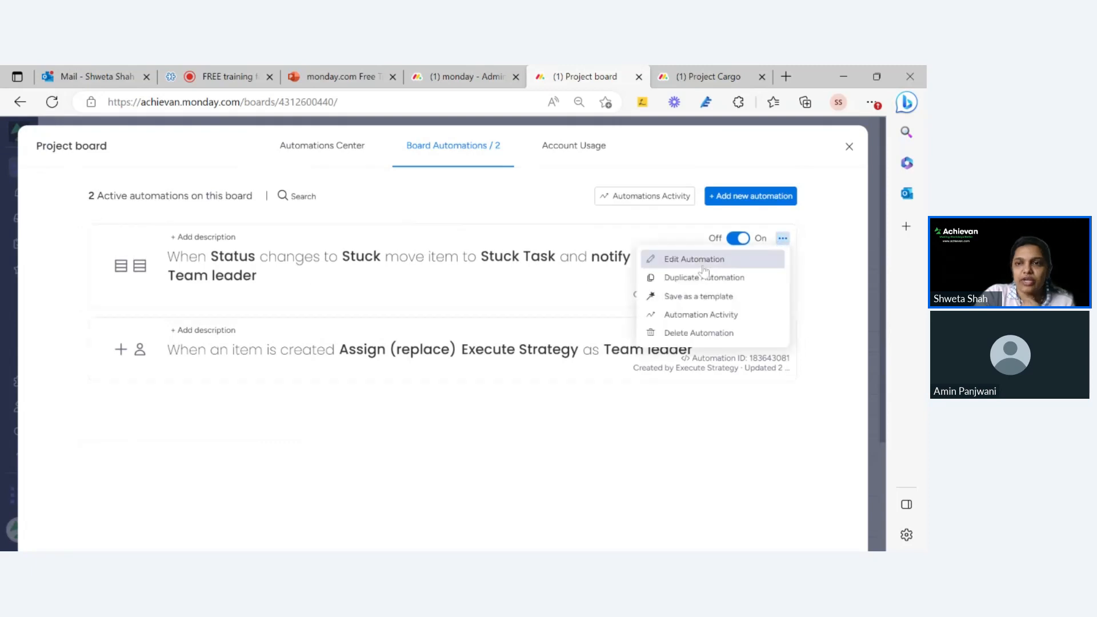
left_click(674, 256)
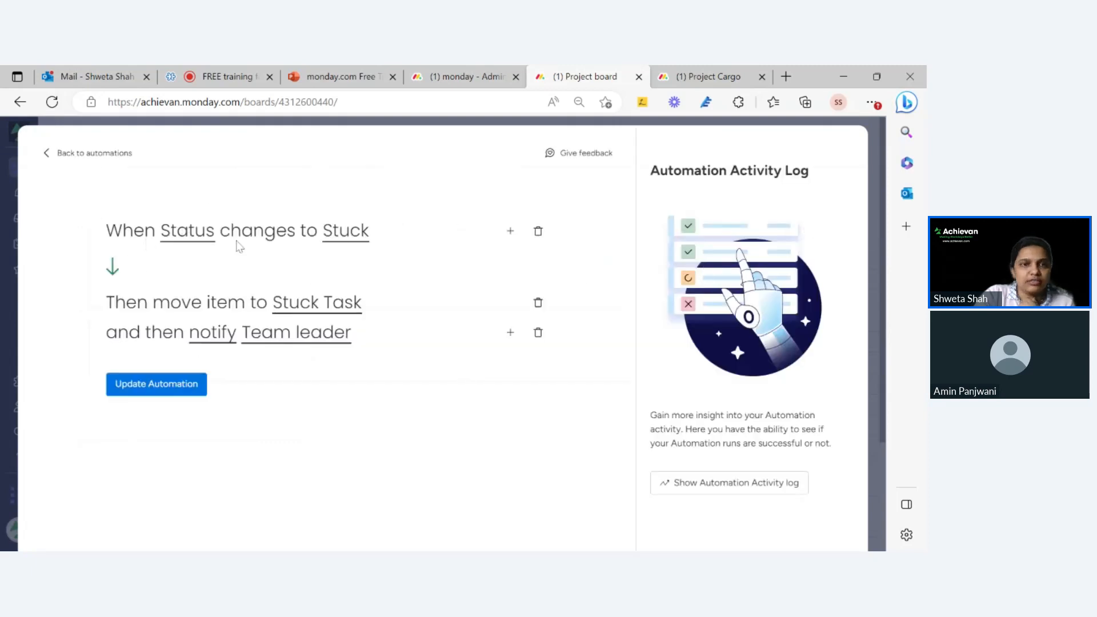
left_click(511, 233)
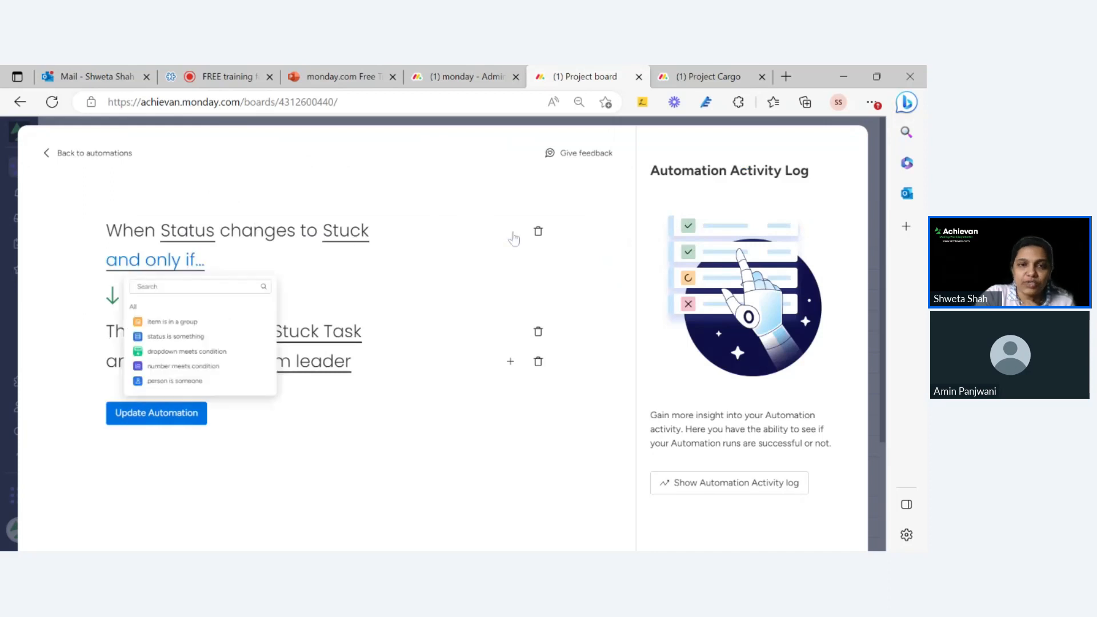
left_click(401, 285)
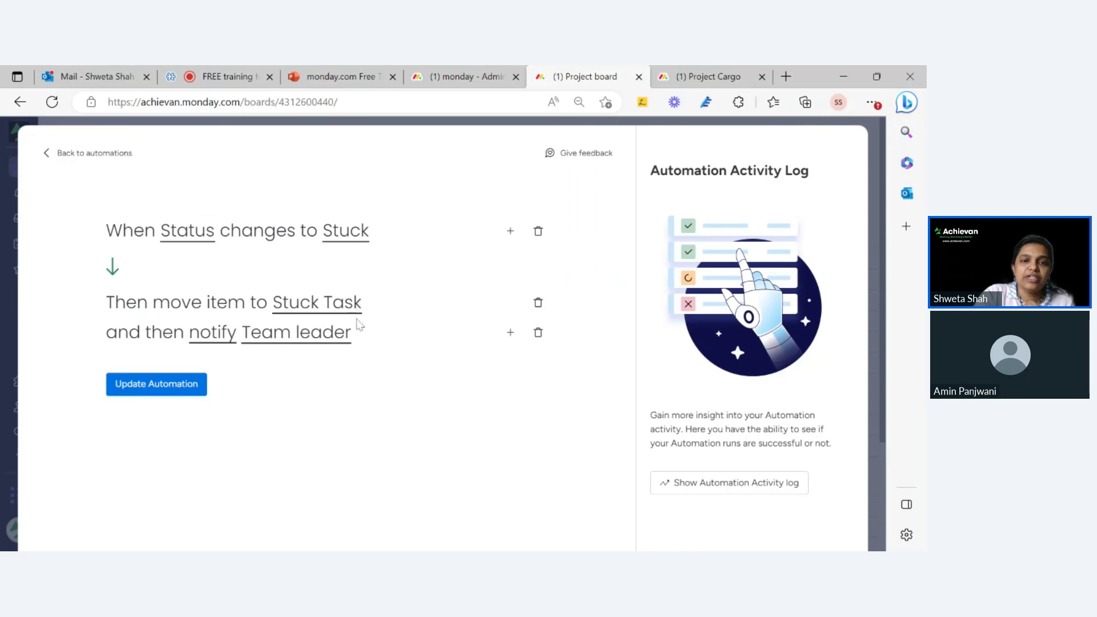
left_click(510, 232)
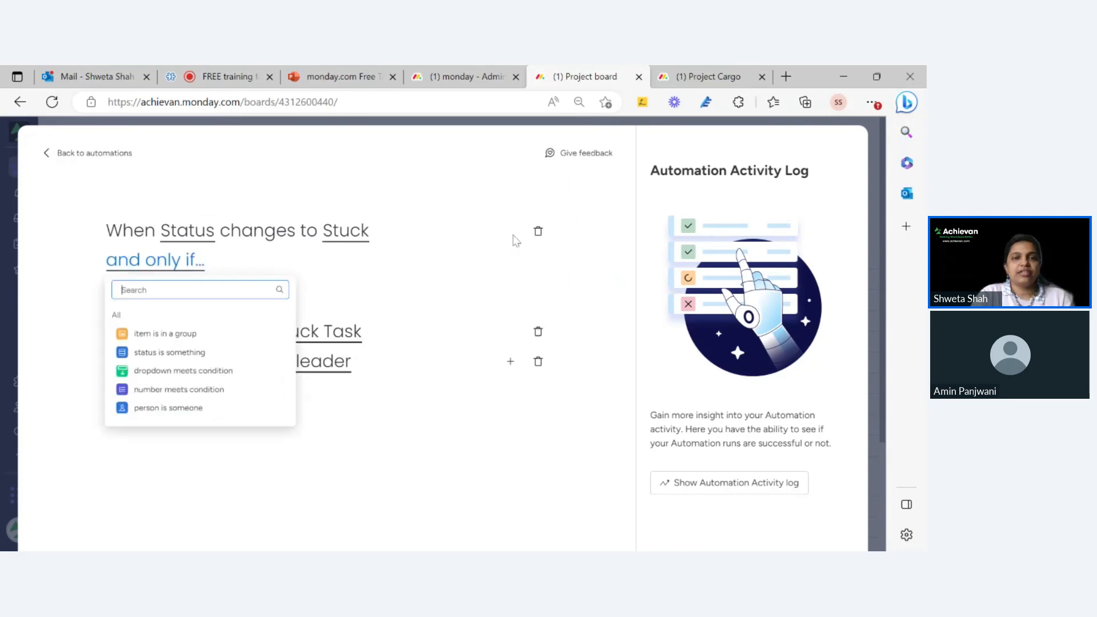
left_click(180, 354)
left_click(226, 261)
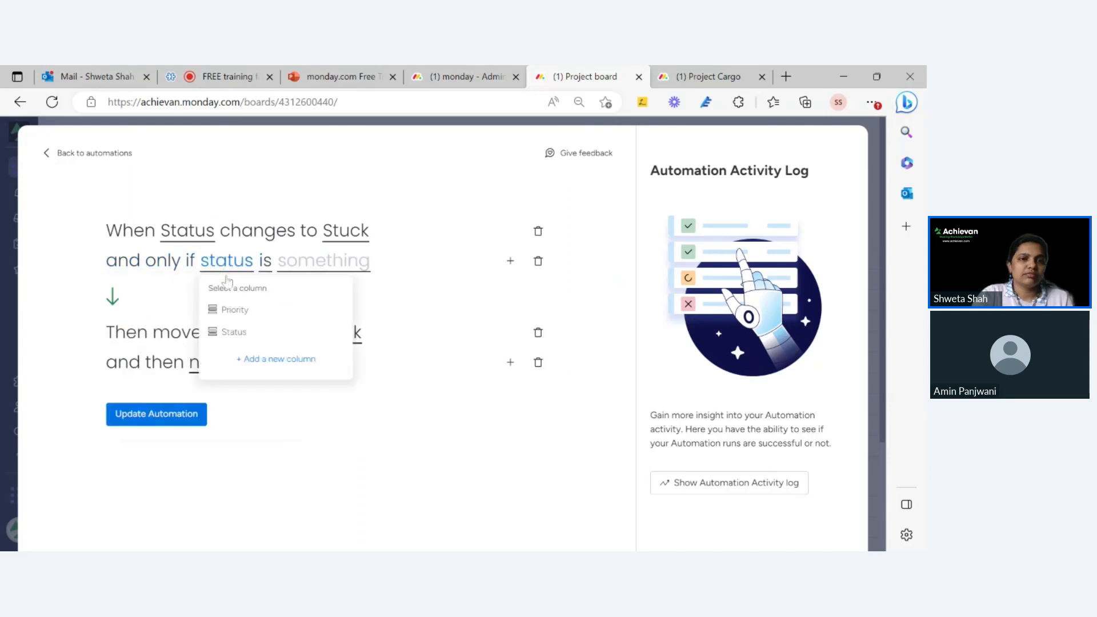
left_click(247, 311)
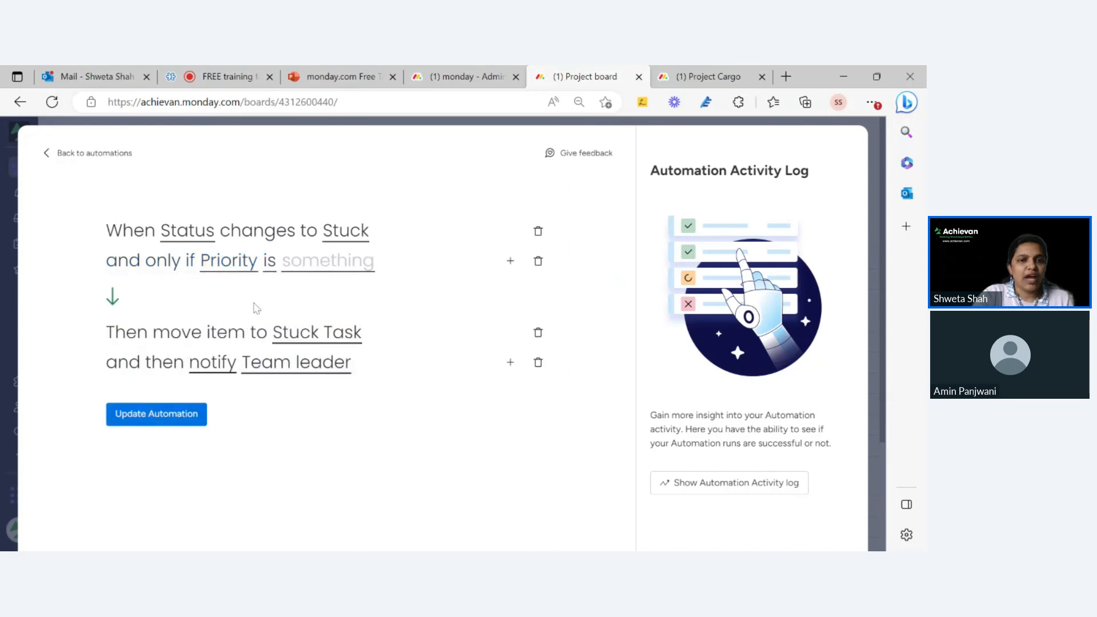
left_click(319, 264)
left_click(330, 309)
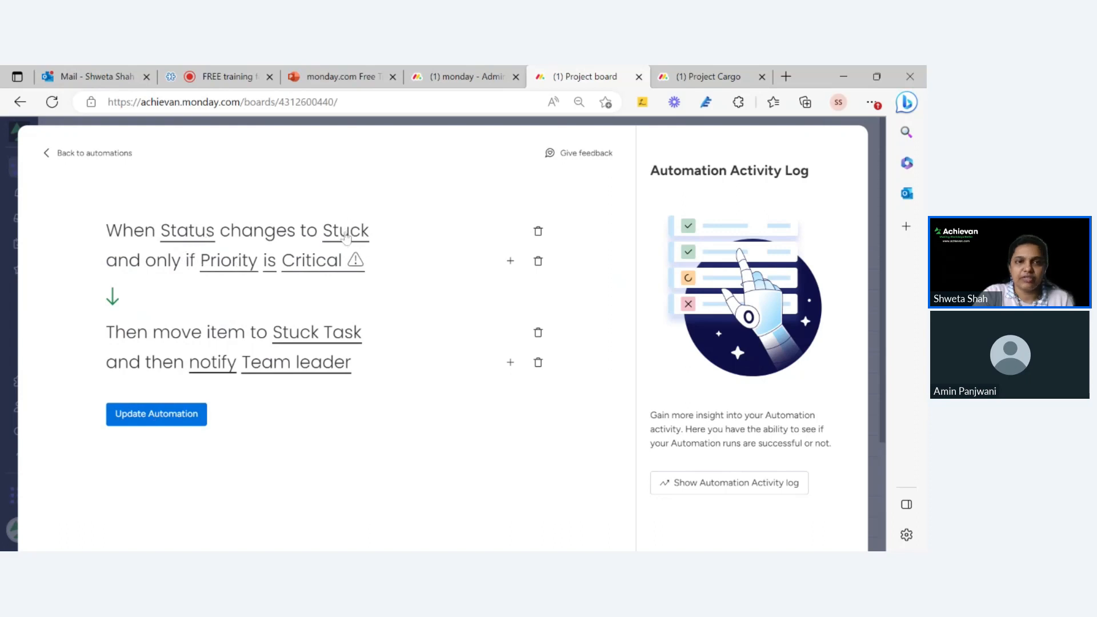
left_click(156, 423)
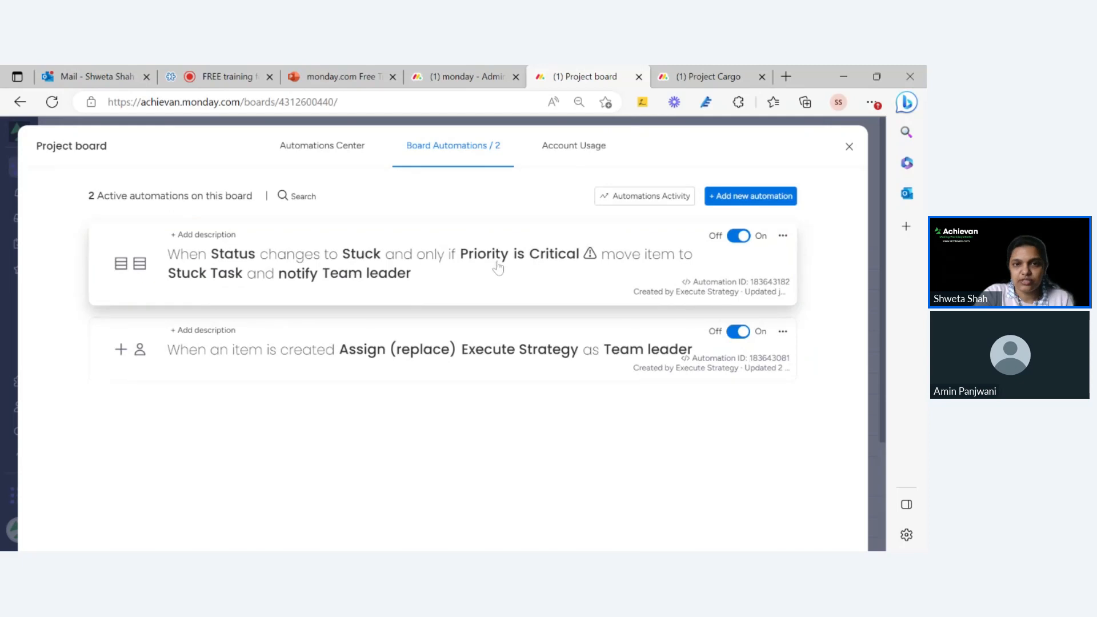
- Reopen the Stuck automation to review the extra conditions and follow-up actions on offer, and return to the board without saving
left_click(783, 236)
left_click(707, 257)
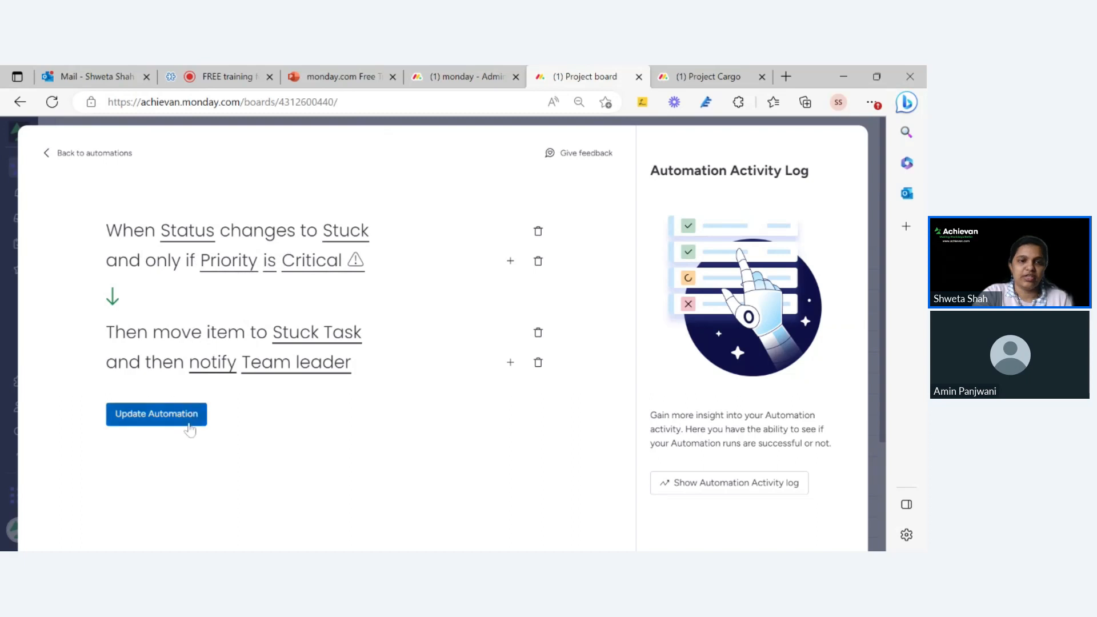
left_click(510, 260)
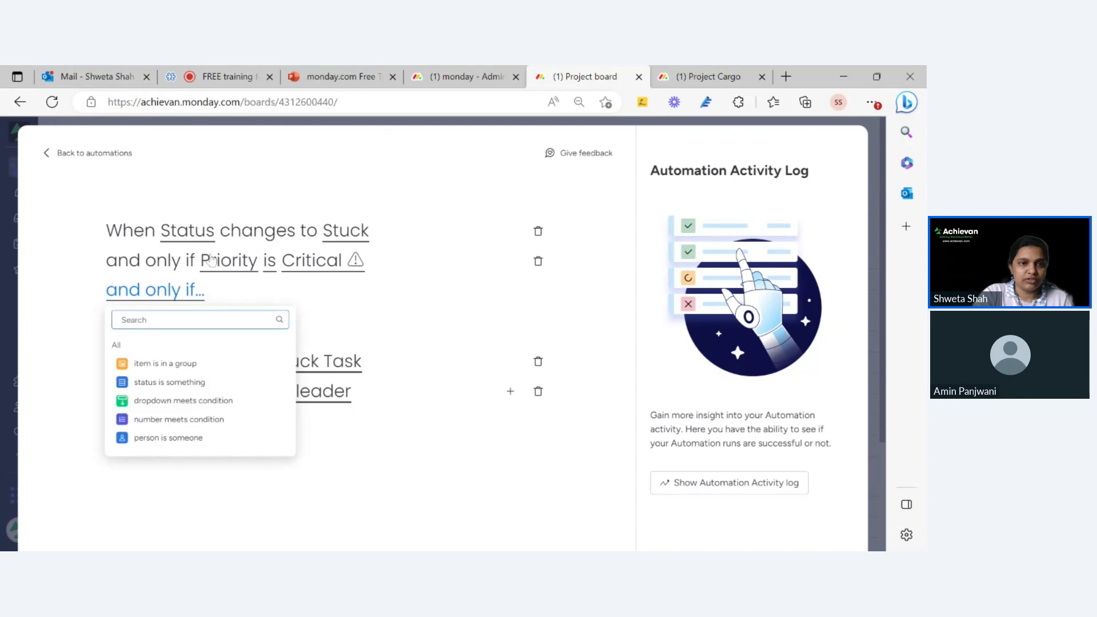
left_click(510, 394)
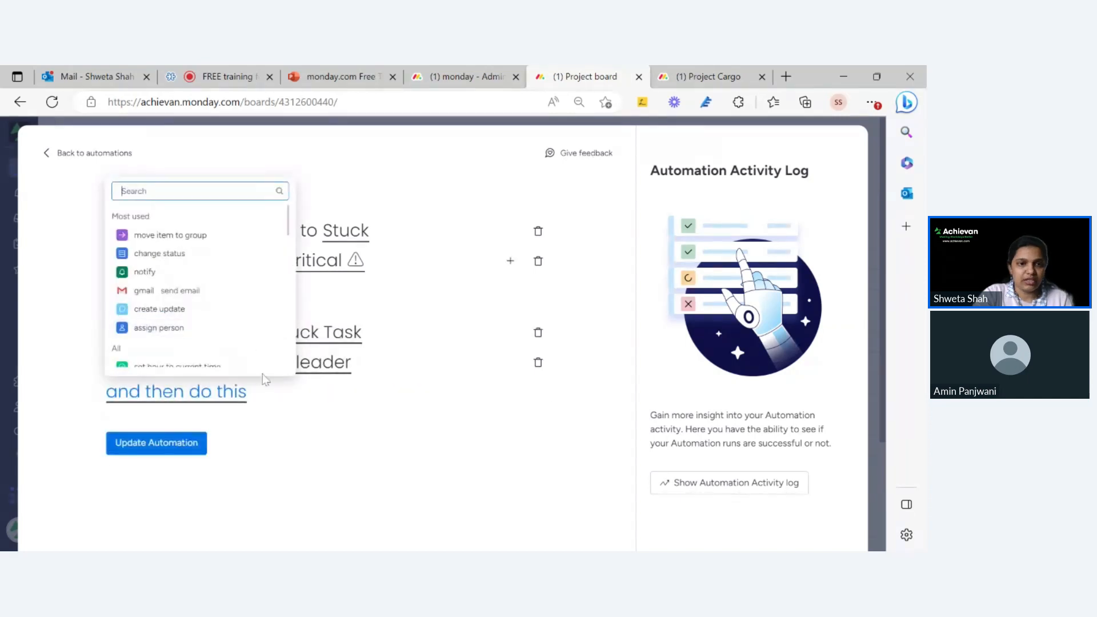
left_click(381, 125)
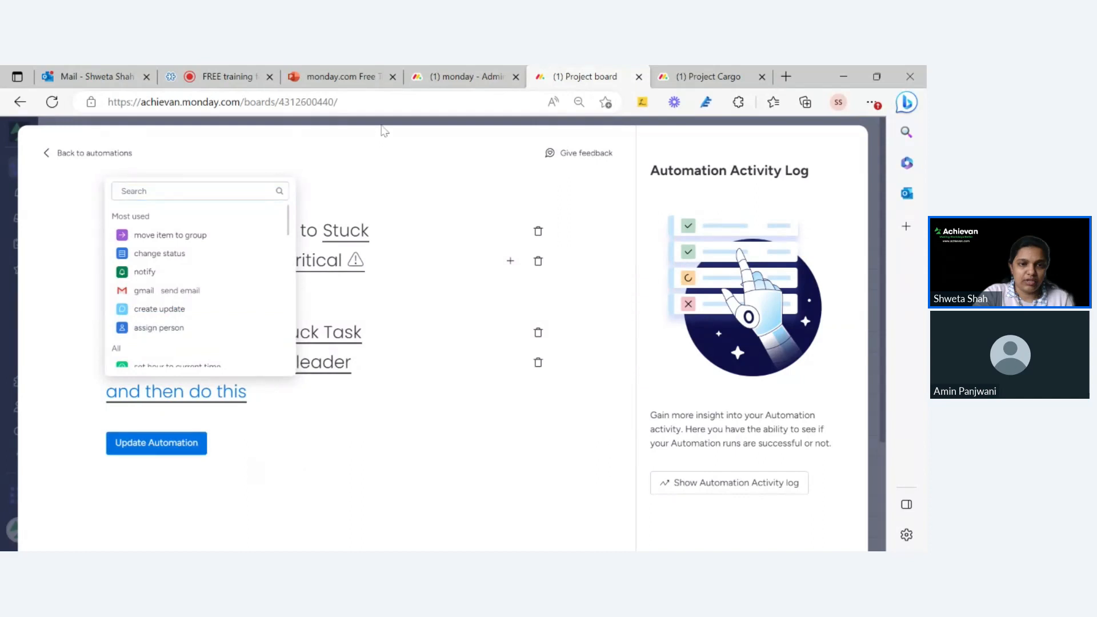
left_click(377, 121)
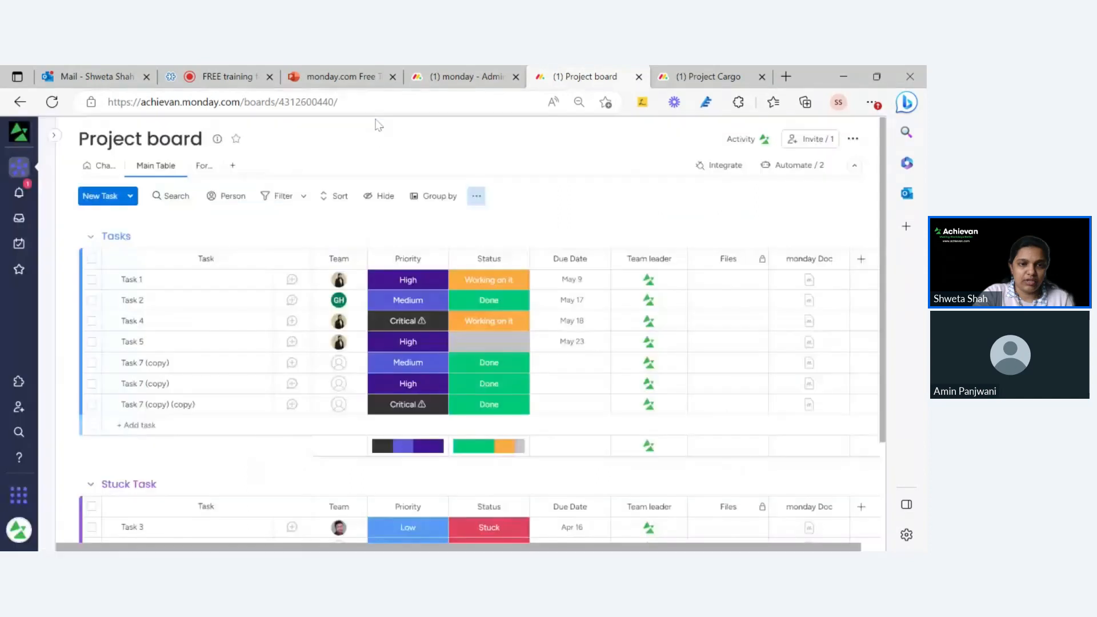
- Check the New Features slide, and look at the export options in the Project Cargo board's Gantt view
left_click(357, 80)
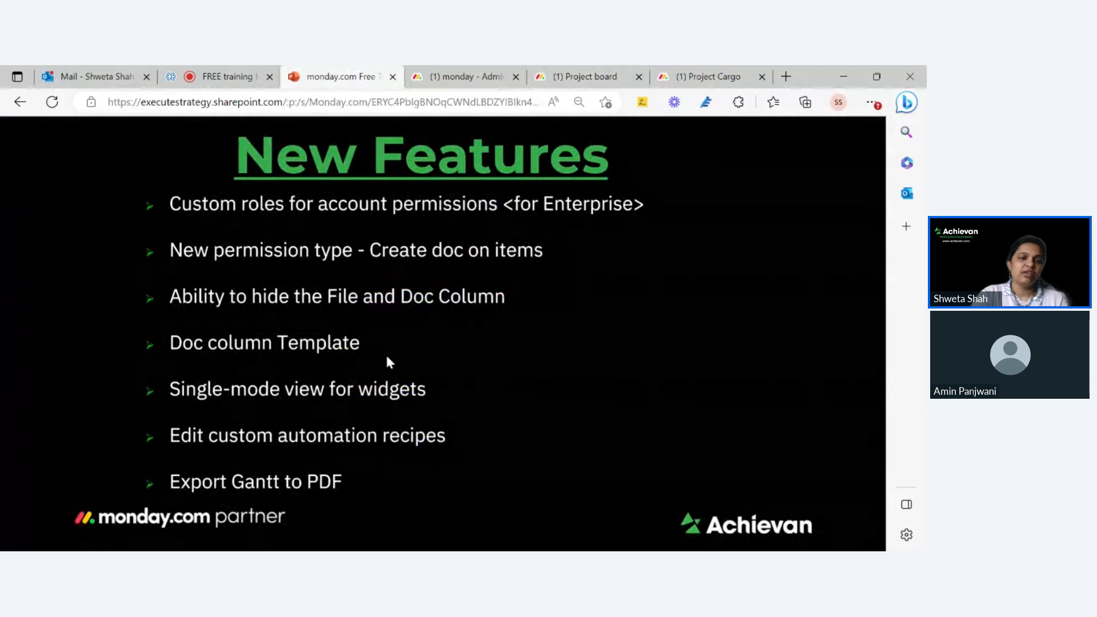
left_click(726, 81)
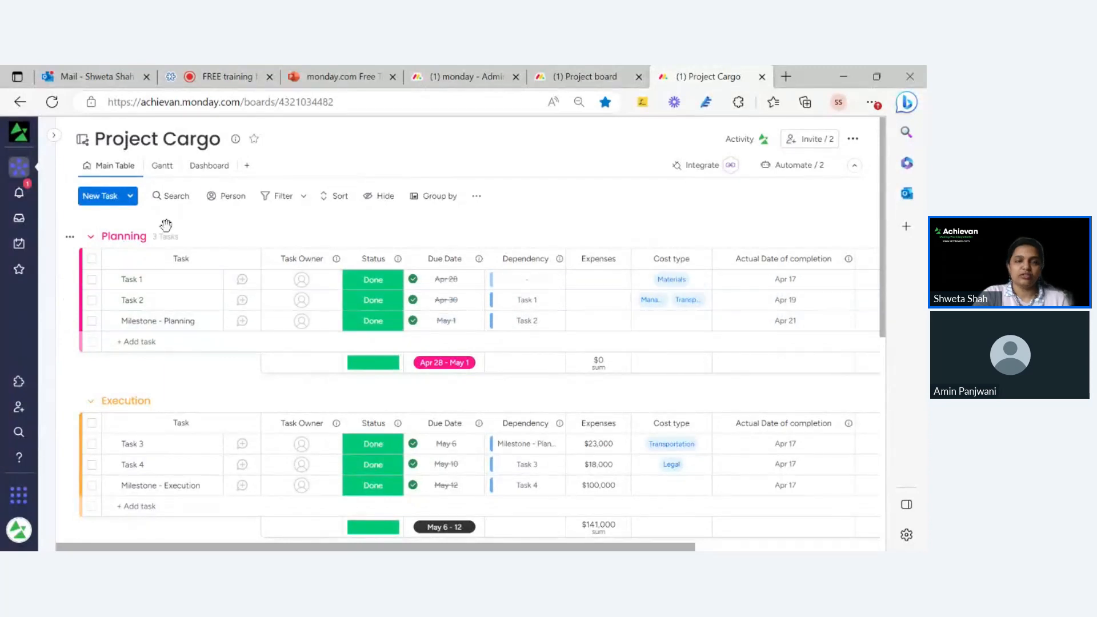
left_click(157, 171)
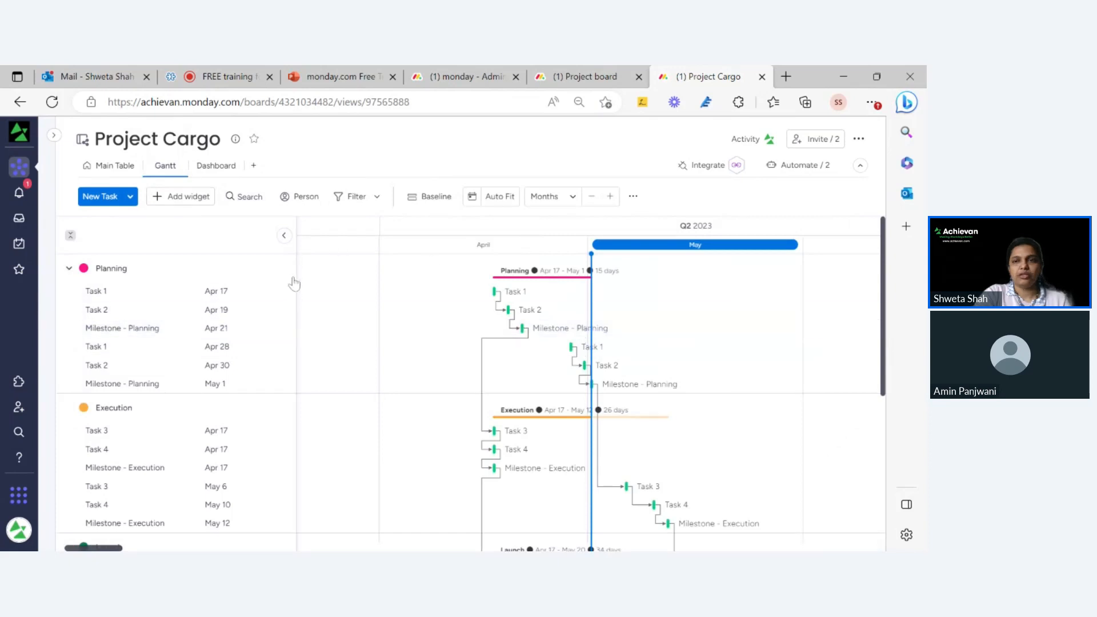
left_click(633, 196)
mouse_move(598, 263)
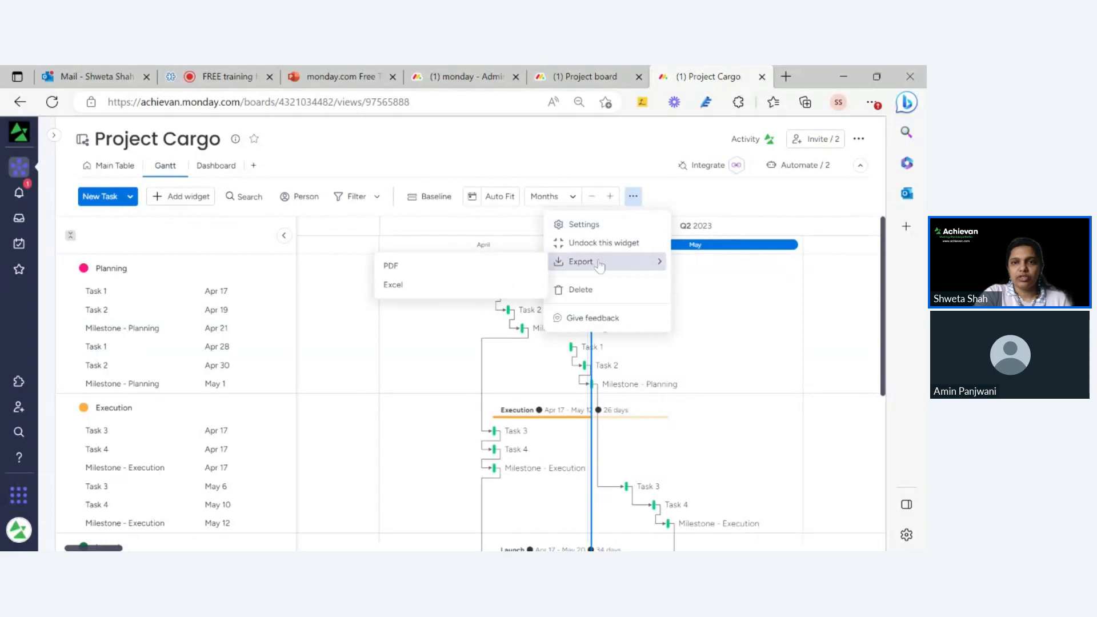
left_click(483, 178)
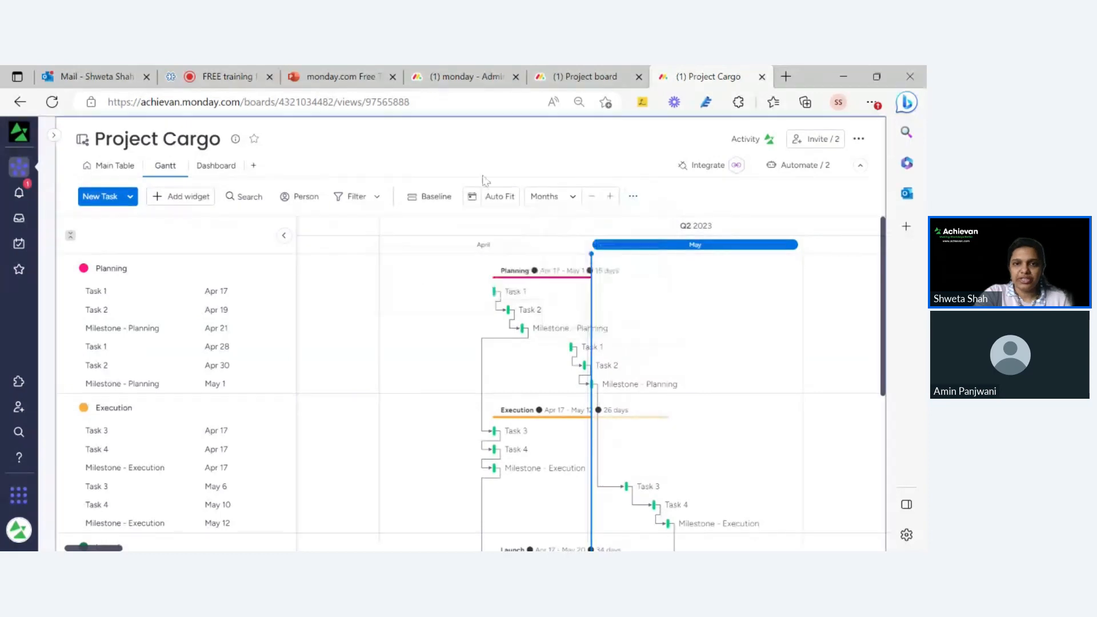
- Examine the full Project Cargo Gantt chart from the Planning group through the Closure group
left_click_drag(885, 271, 918, 311)
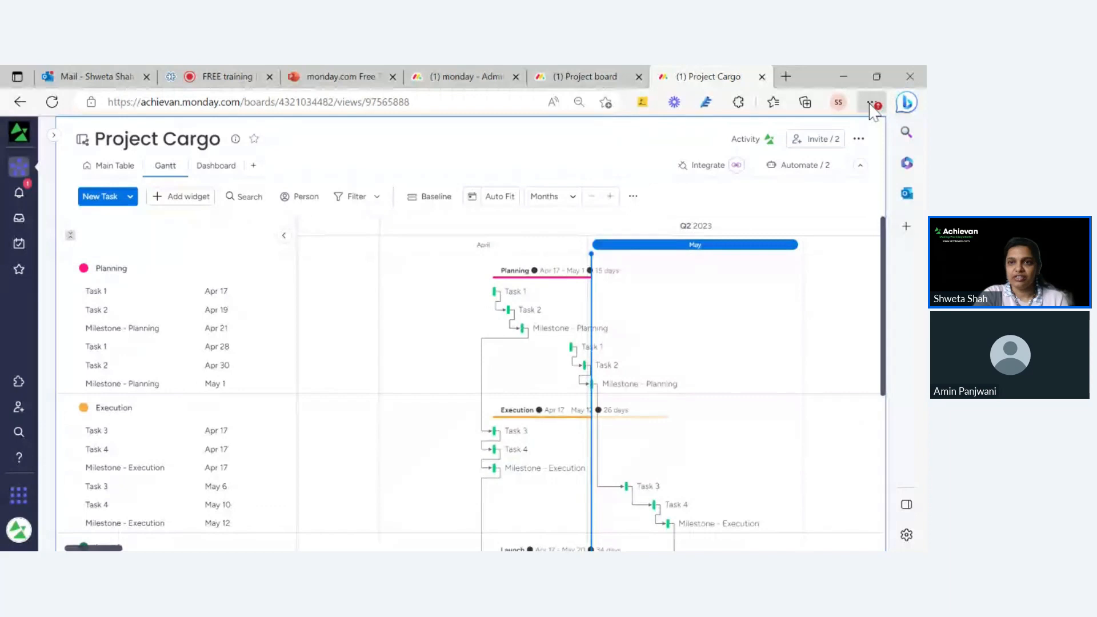
key("ctrl+minus")
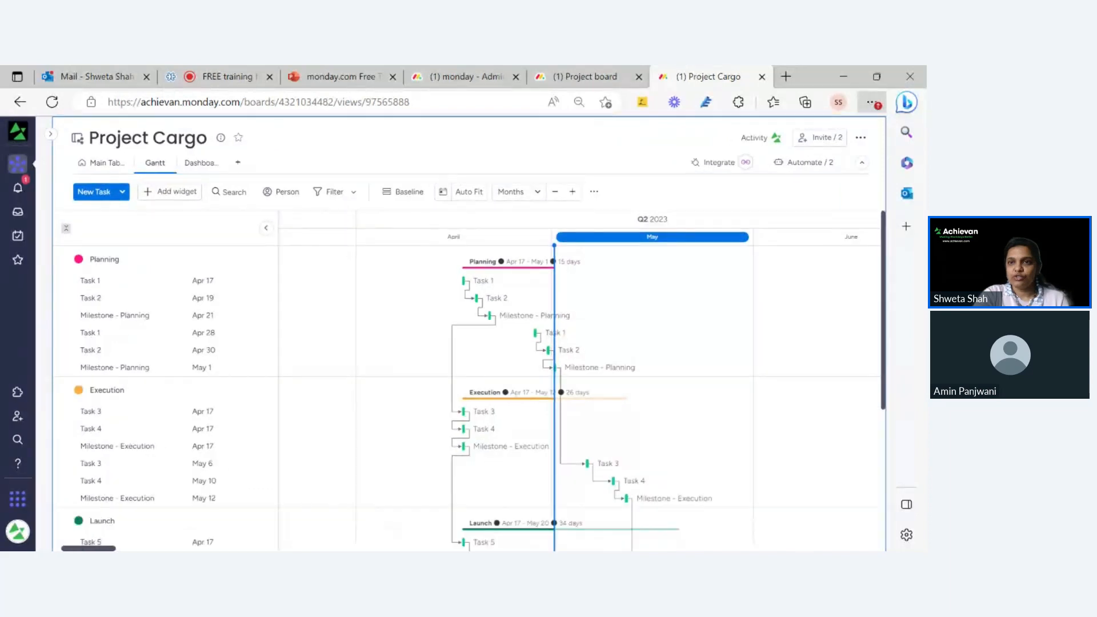
key("ctrl+minus")
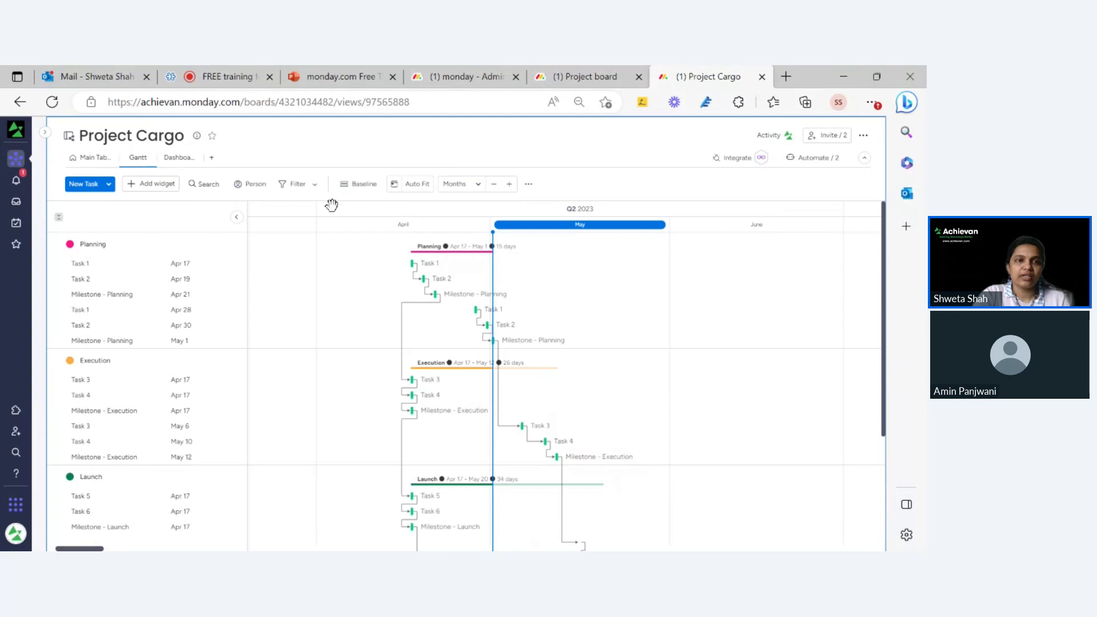
left_click_drag(883, 285, 902, 219)
scroll(205, 348, "down", 3)
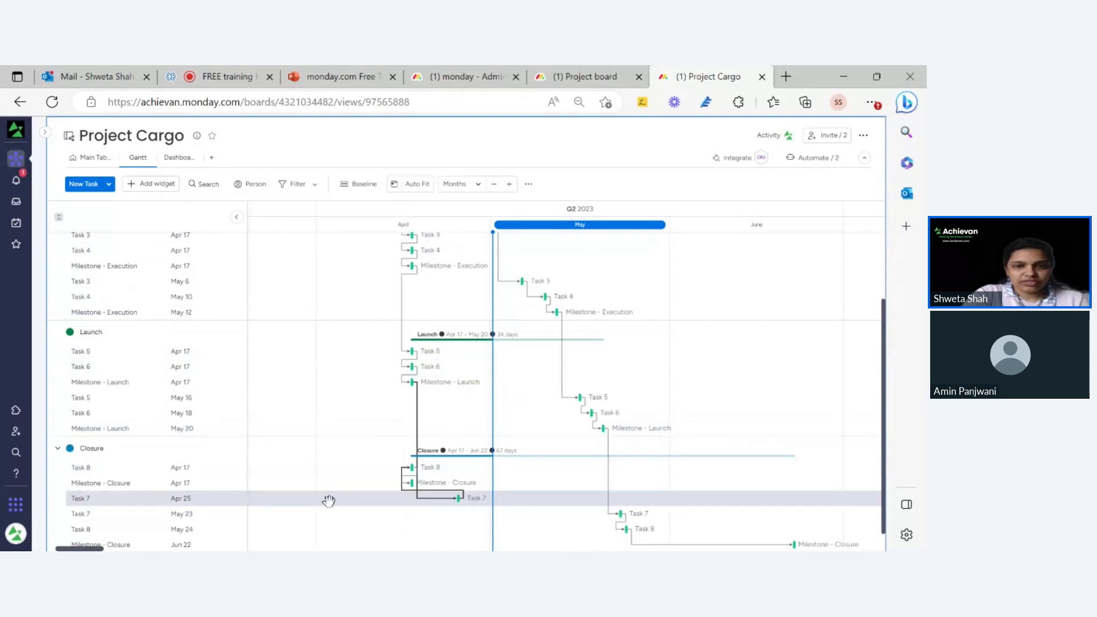
scroll(252, 451, "down", 1)
scroll(222, 460, "up", 2)
scroll(223, 459, "up", 1)
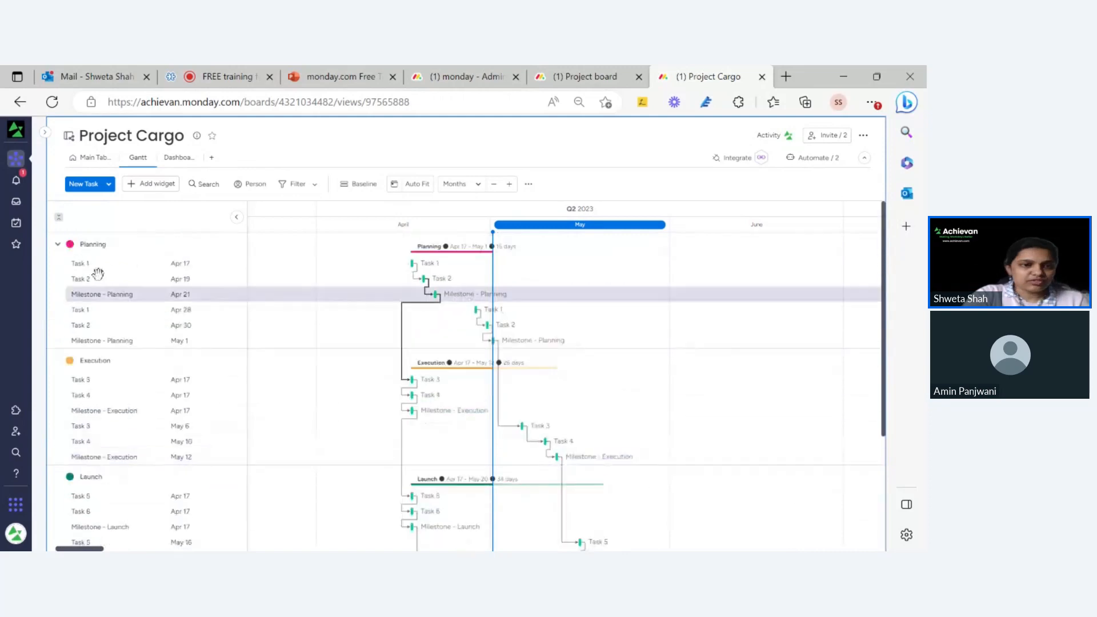
scroll(132, 326, "down", 1)
scroll(132, 326, "down", 2)
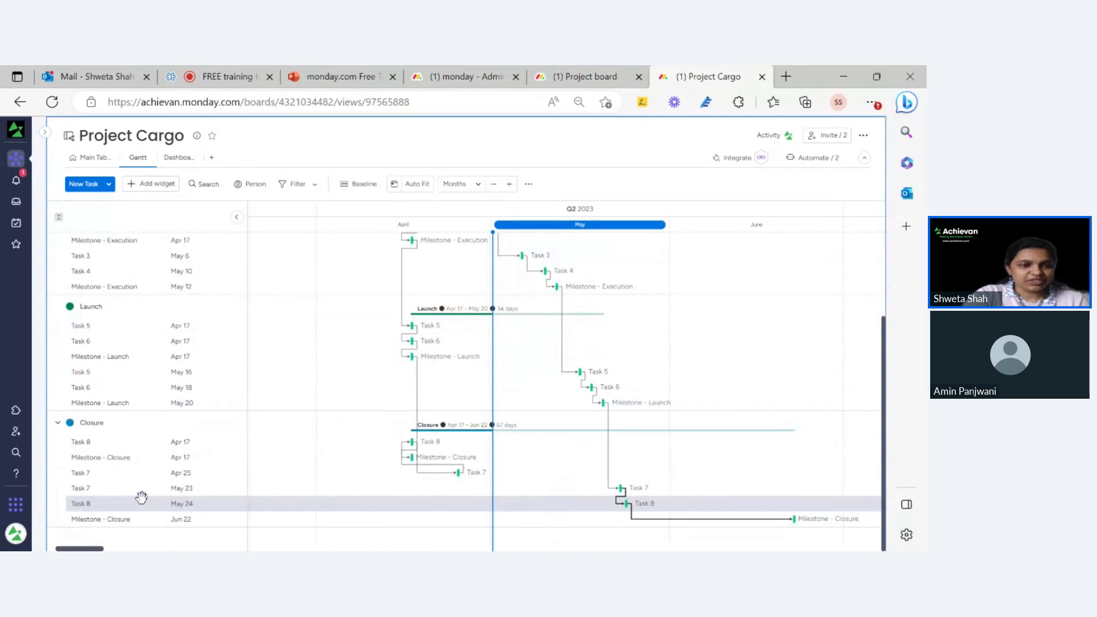
scroll(141, 497, "up", 3)
scroll(138, 494, "up", 1)
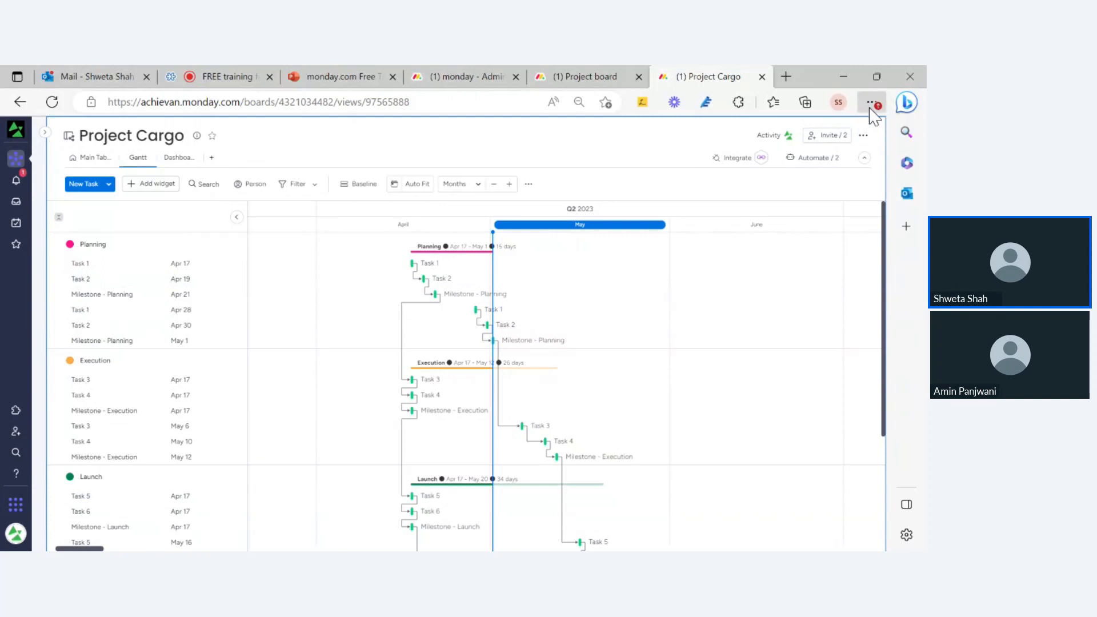
key("ctrl+plus")
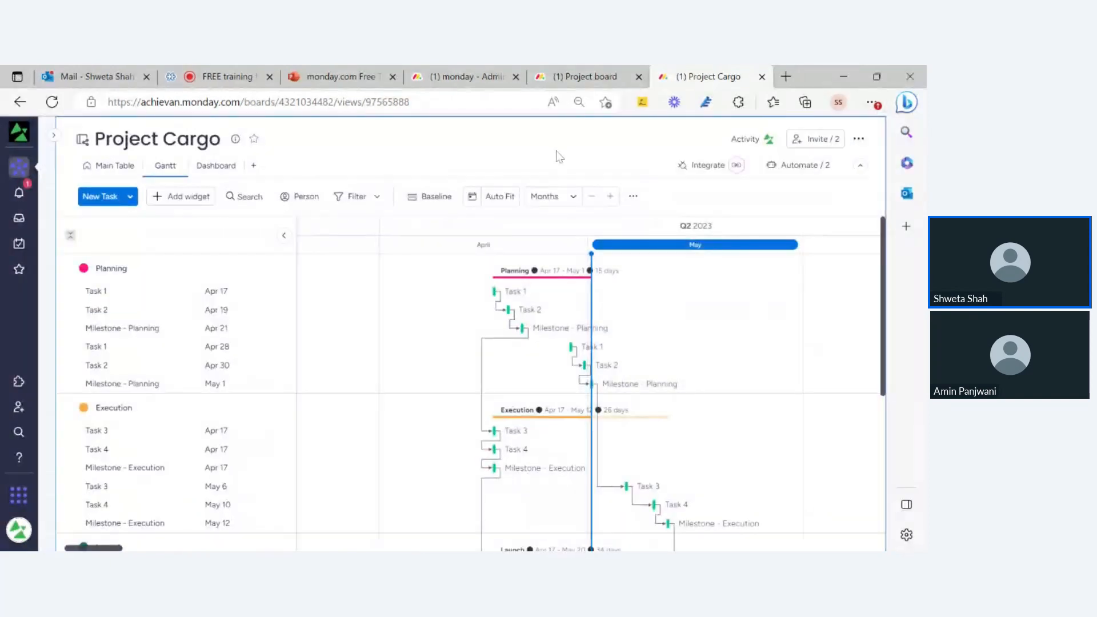
- Export the Project Cargo Gantt chart to PDF and open the downloaded file
left_click(633, 197)
mouse_move(594, 262)
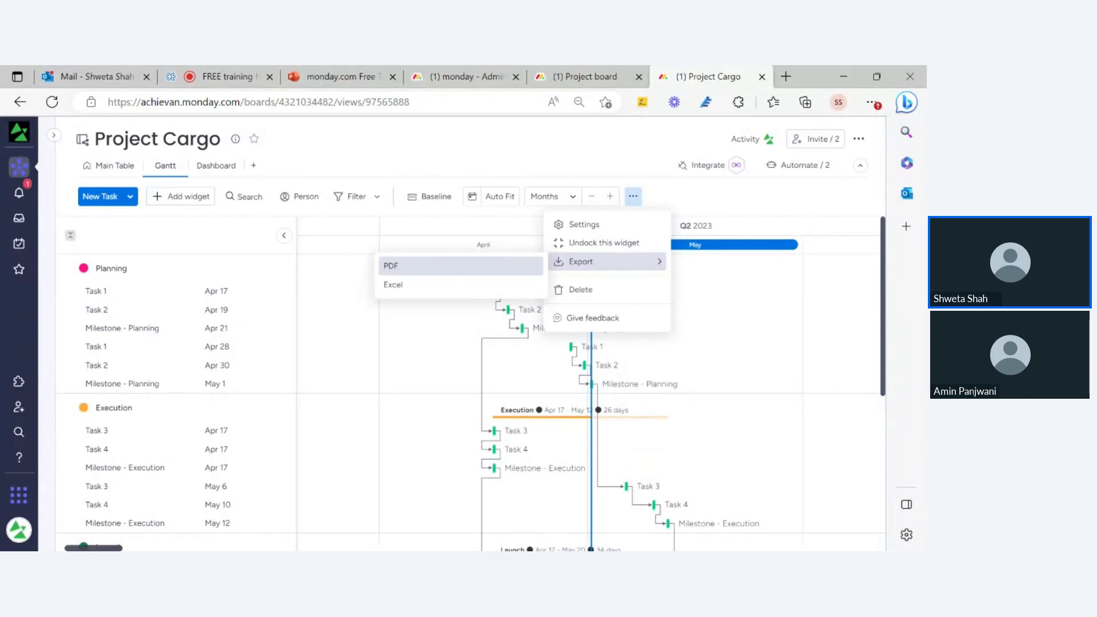
left_click(421, 271)
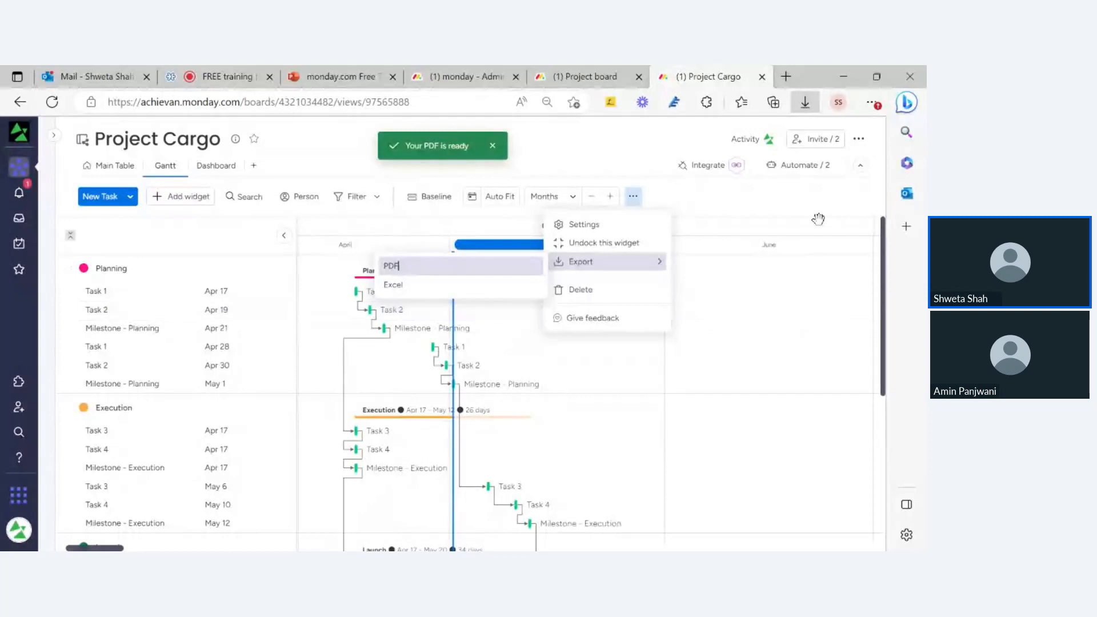
left_click(609, 160)
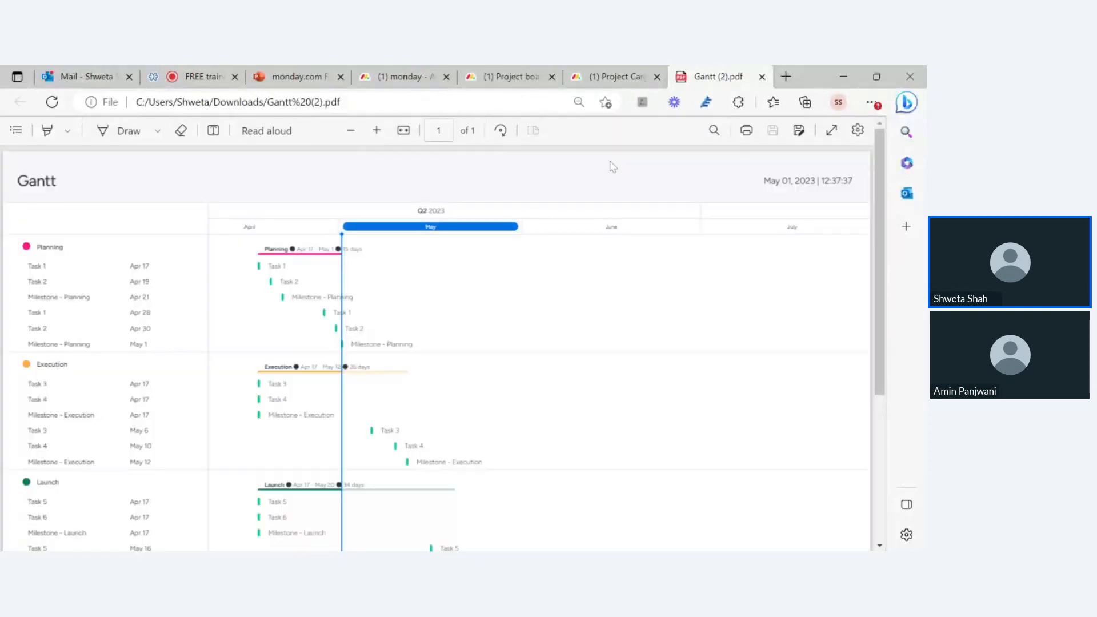
- Compare the exported Gantt PDF with the Project Cargo Gantt view, checking groups, tasks, dates and timeline in both
left_click_drag(881, 315, 909, 248)
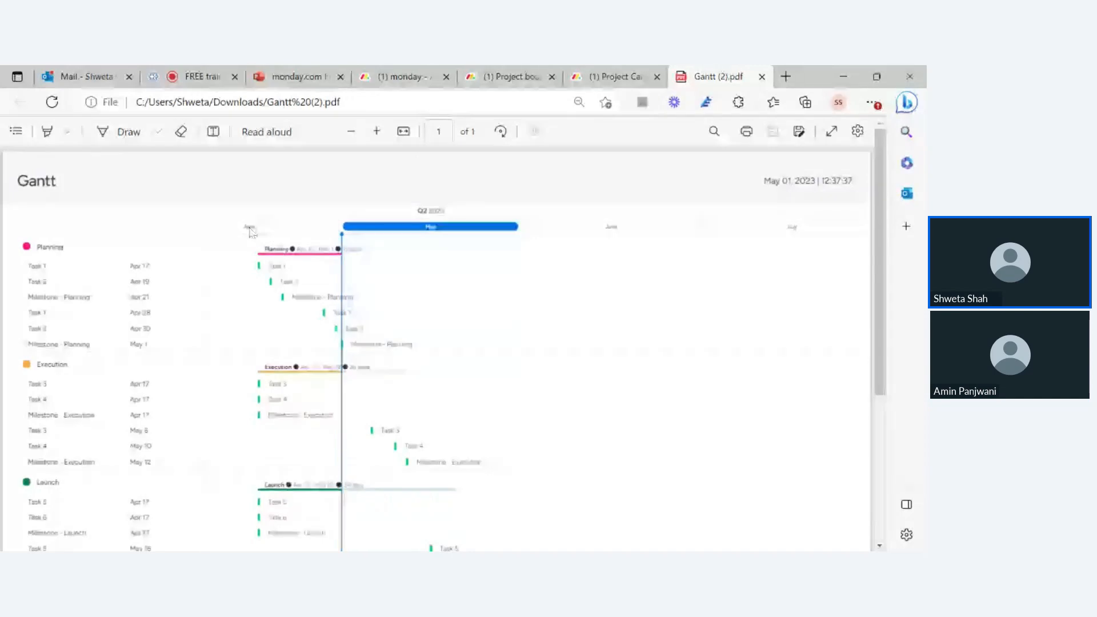
left_click(627, 79)
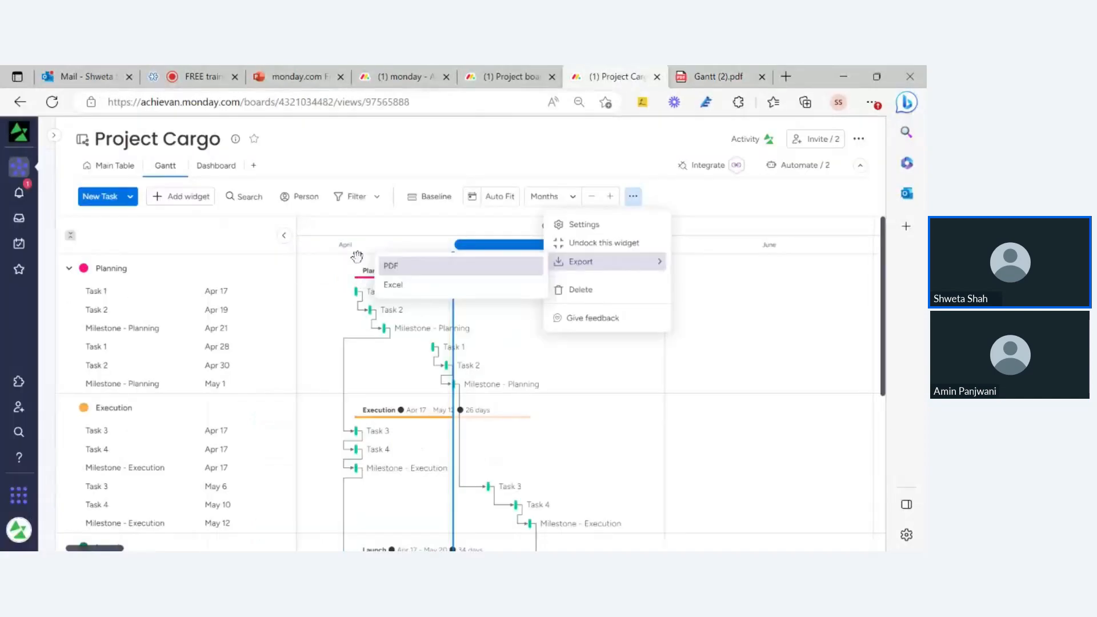
left_click(711, 204)
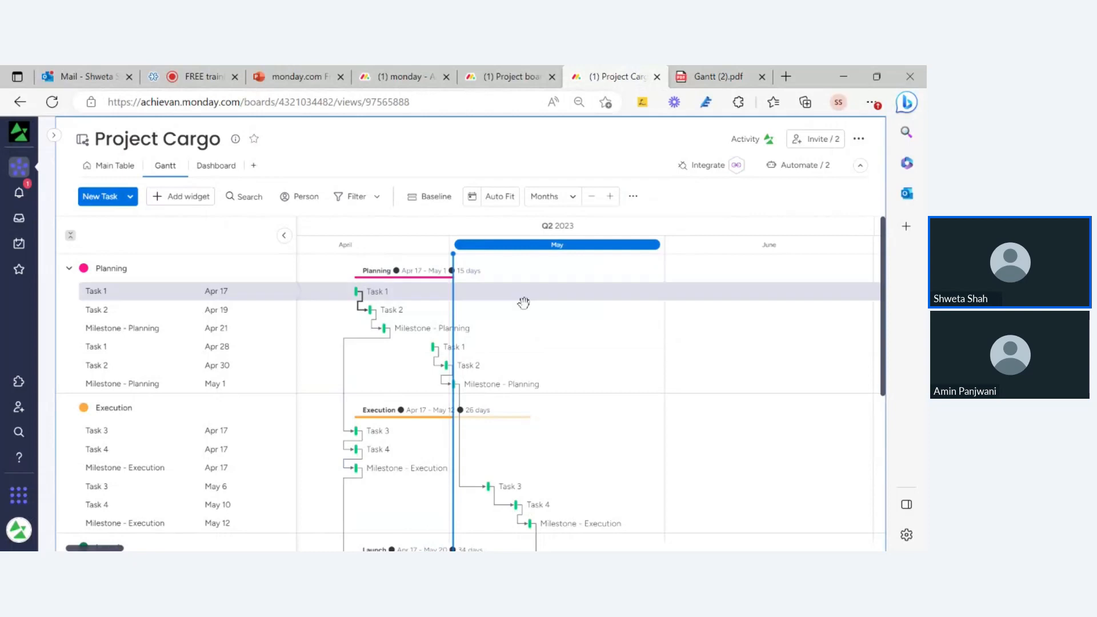
mouse_move(883, 348)
left_mouse_down()
mouse_move(896, 347)
mouse_move(895, 431)
mouse_move(917, 529)
mouse_move(885, 337)
left_mouse_up()
left_click(707, 77)
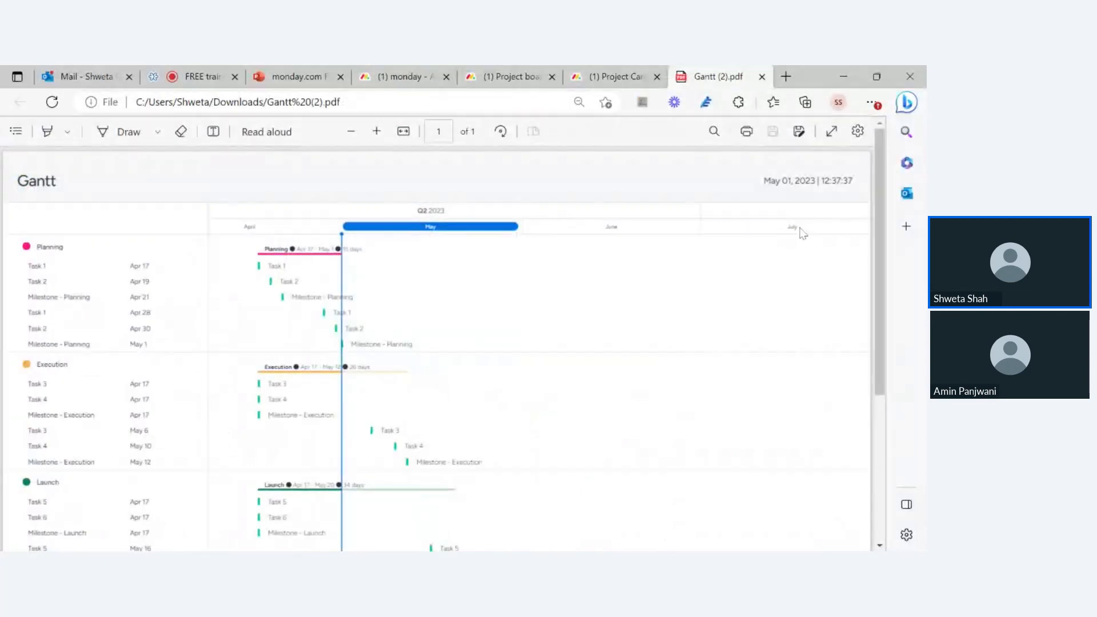
left_click_drag(880, 360, 913, 480)
scroll(835, 248, "up", 4)
left_click(620, 82)
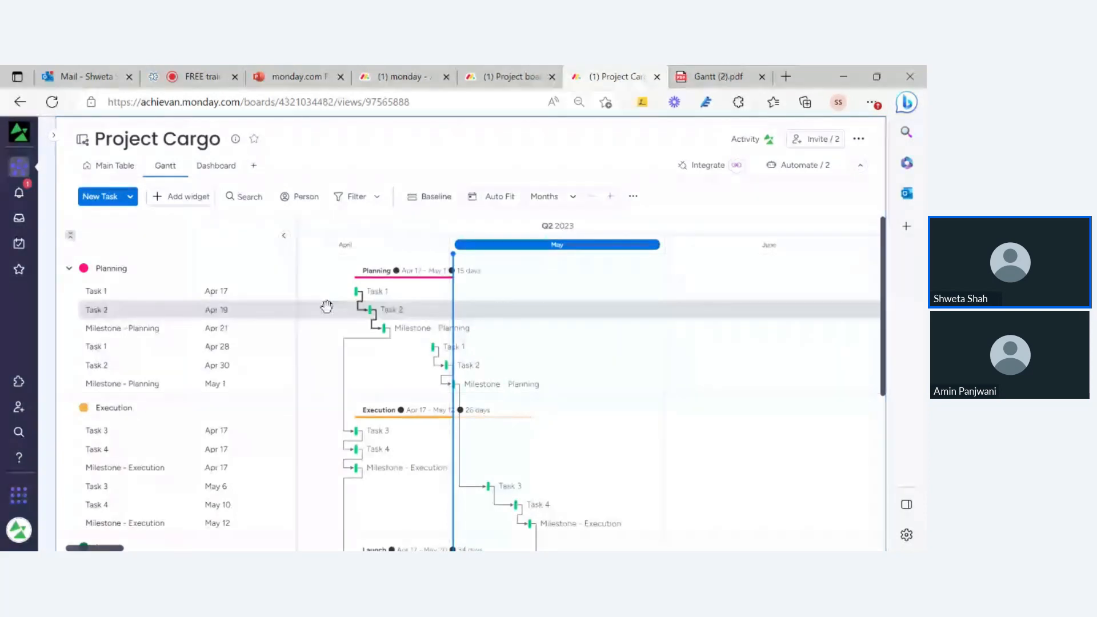
scroll(326, 307, "down", 5)
left_click_drag(882, 541, 917, 321)
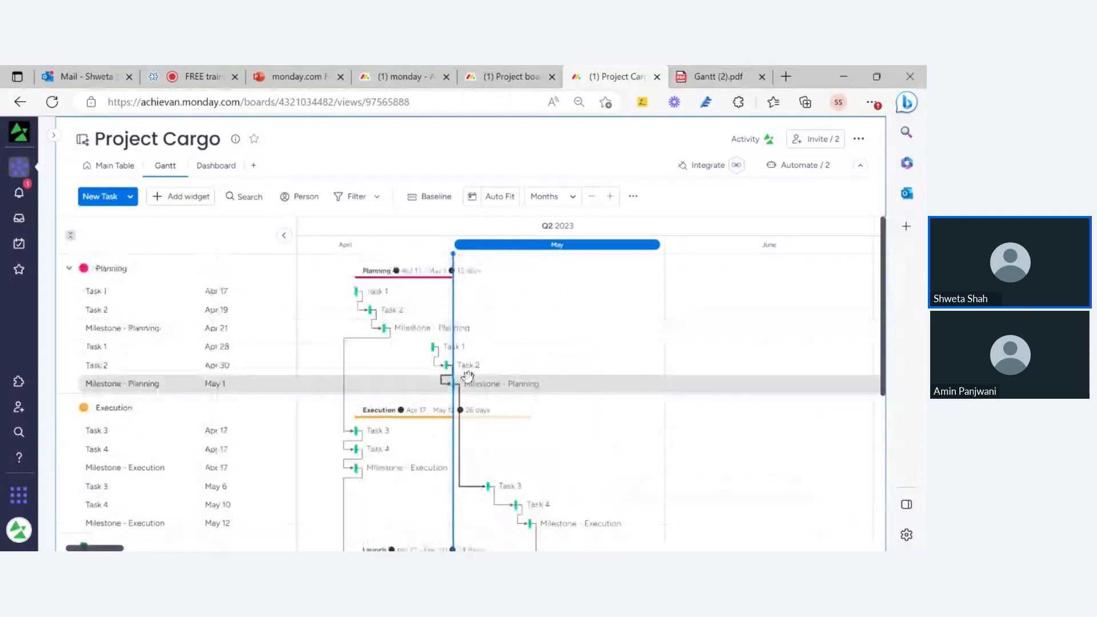